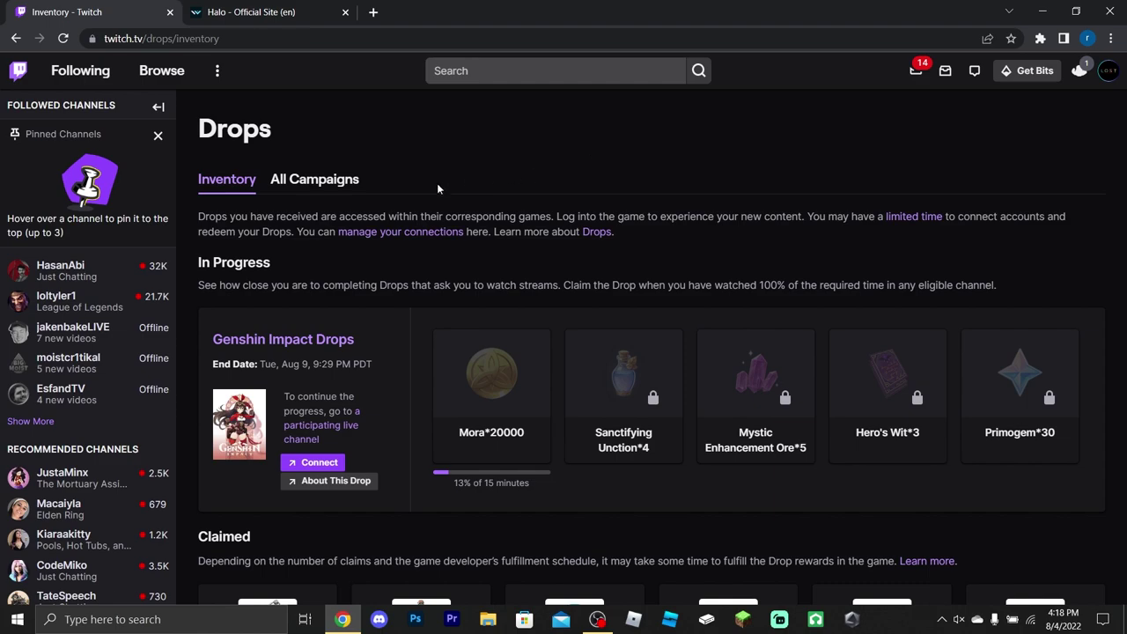
Check Genshin Impact Drops progress (13% of 15 minutes), then switch to the Halo Waypoint tab
{"action": "left_click", "coordinate": [1110, 75]}
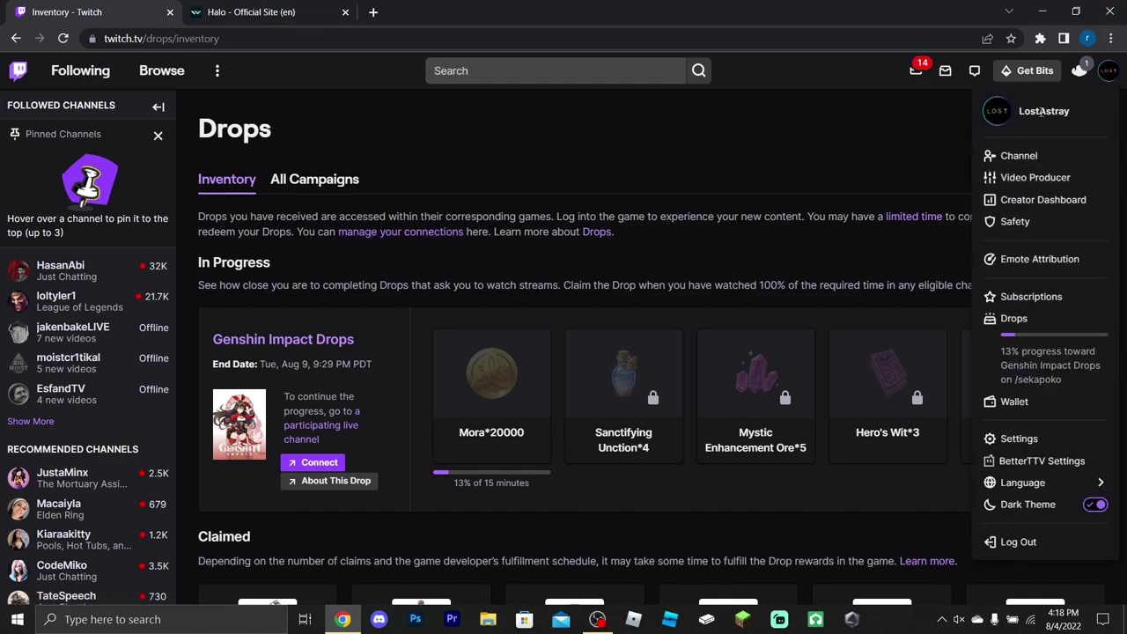
{"action": "left_click", "coordinate": [775, 191]}
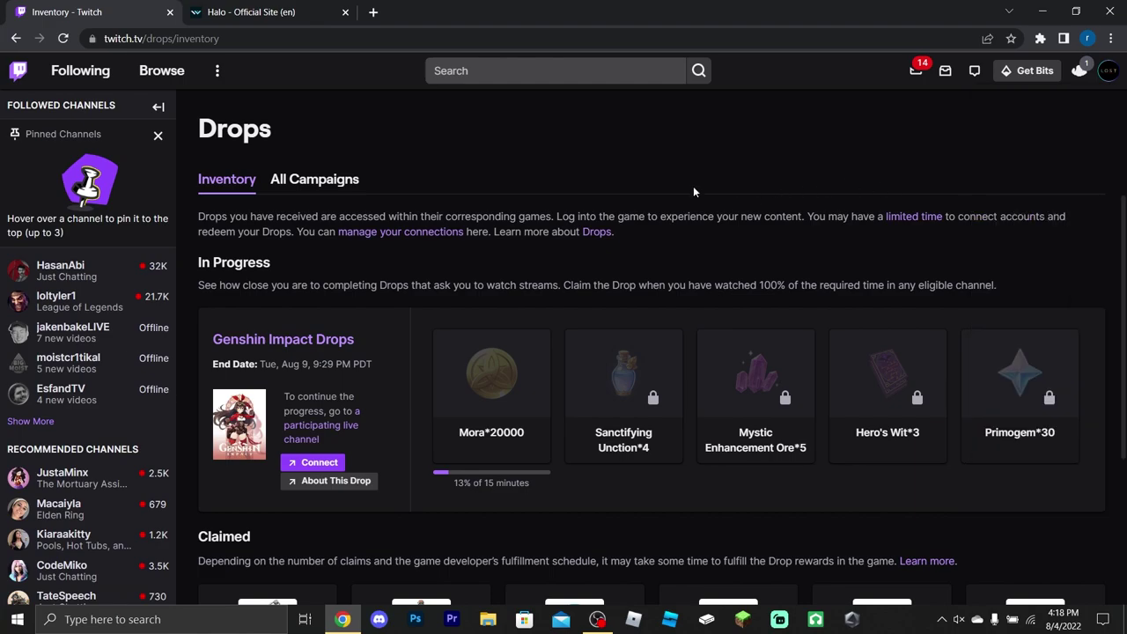
{"action": "left_click", "coordinate": [298, 12]}
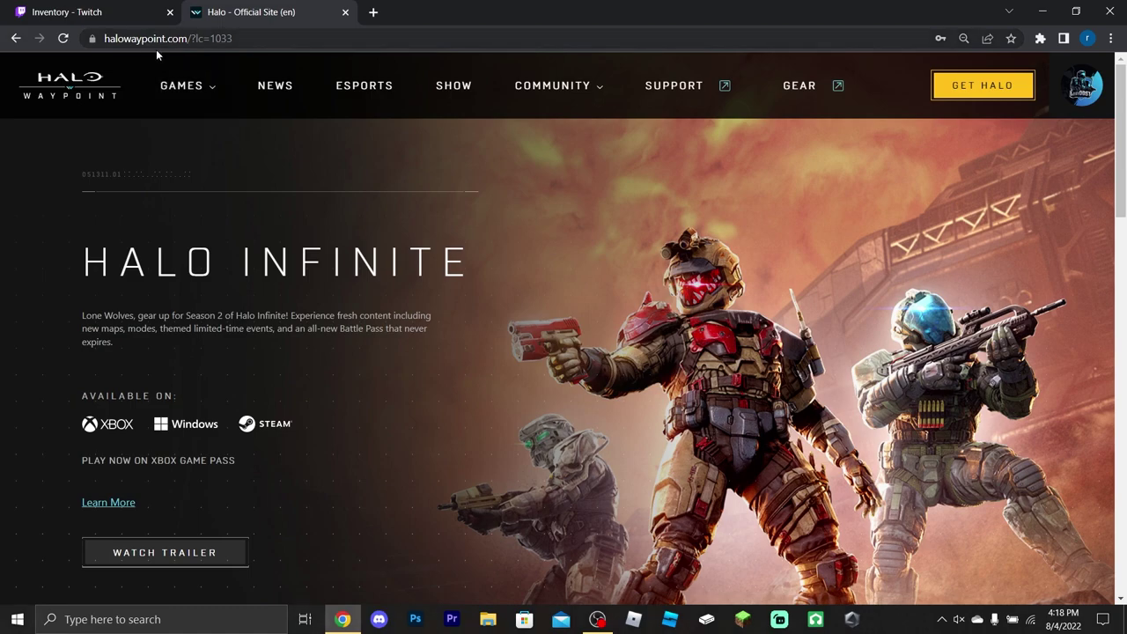
{"action": "left_click", "coordinate": [1082, 94]}
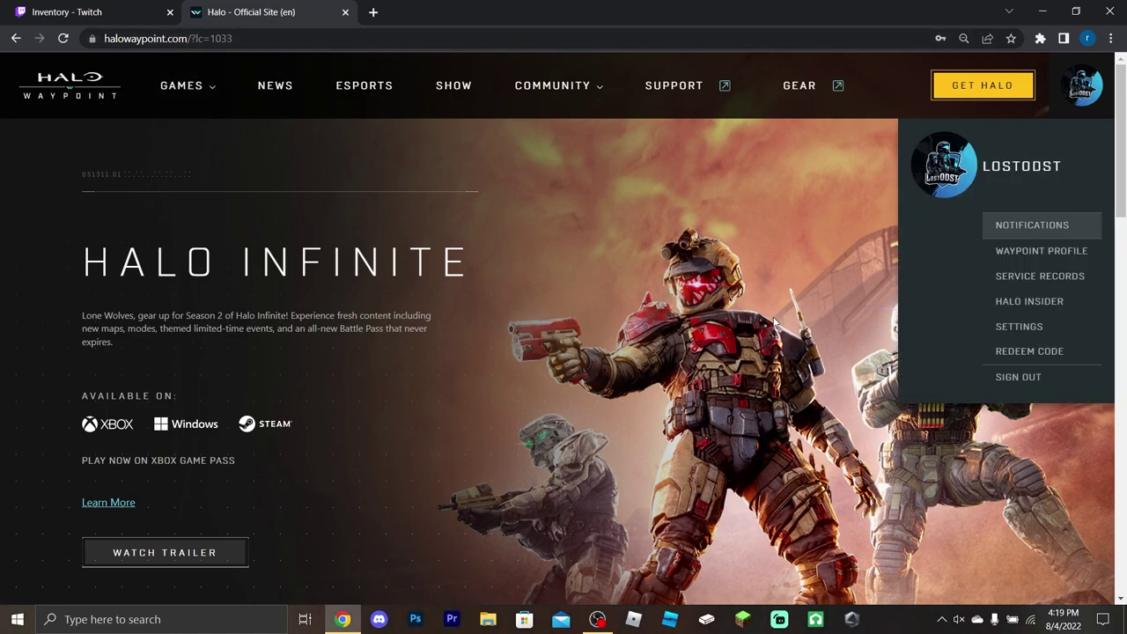
{"action": "left_click", "coordinate": [605, 334]}
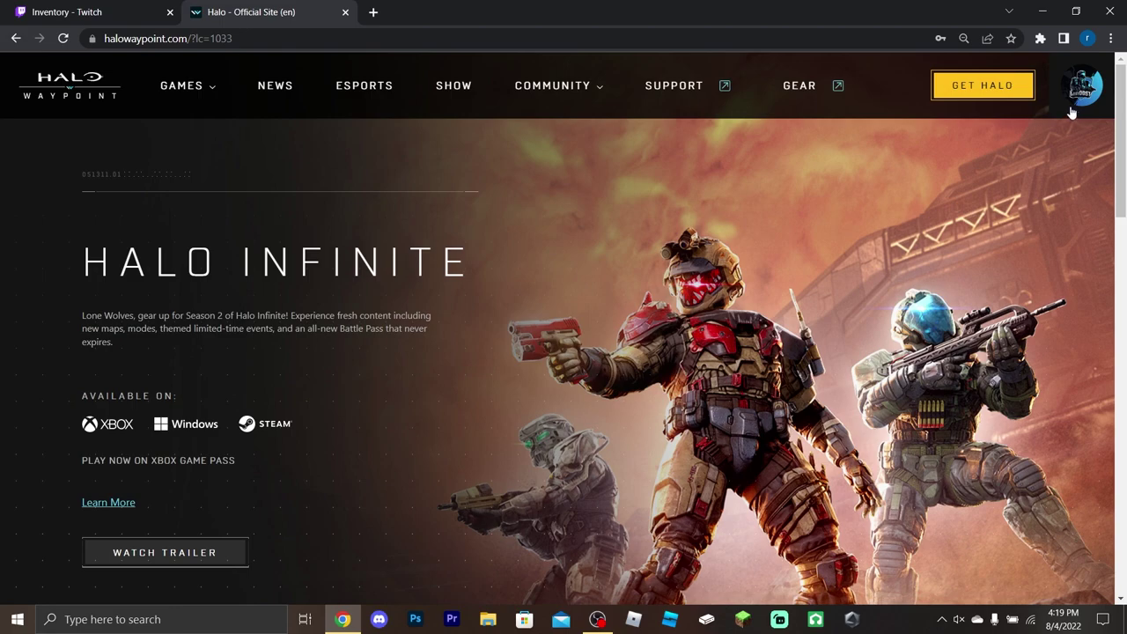
{"action": "left_click", "coordinate": [1088, 83]}
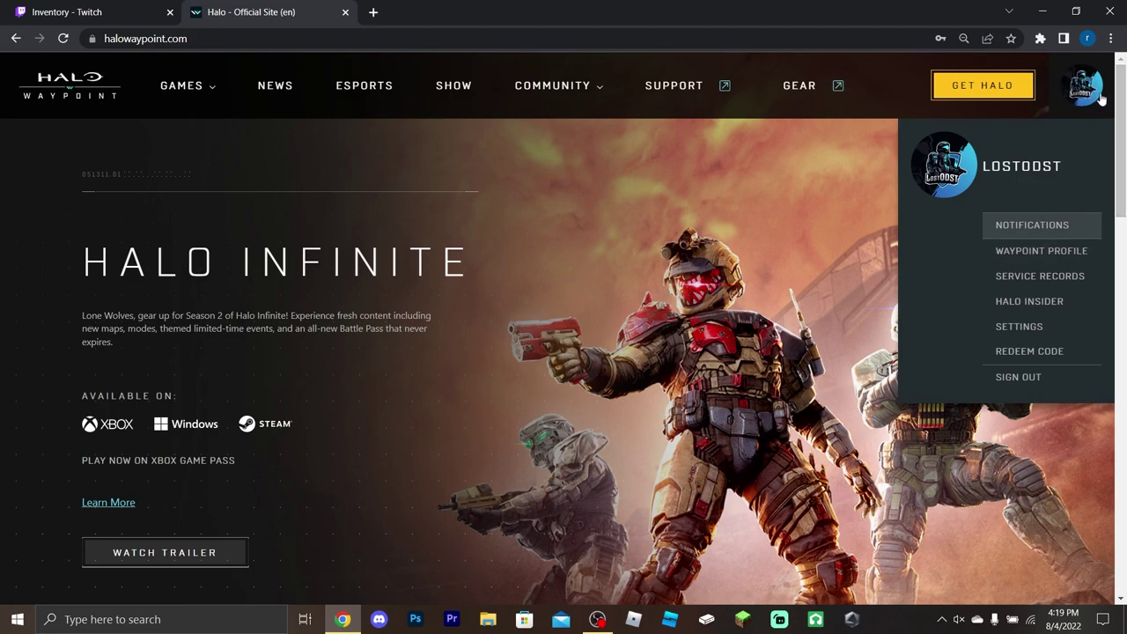
{"action": "left_click", "coordinate": [1039, 325]}
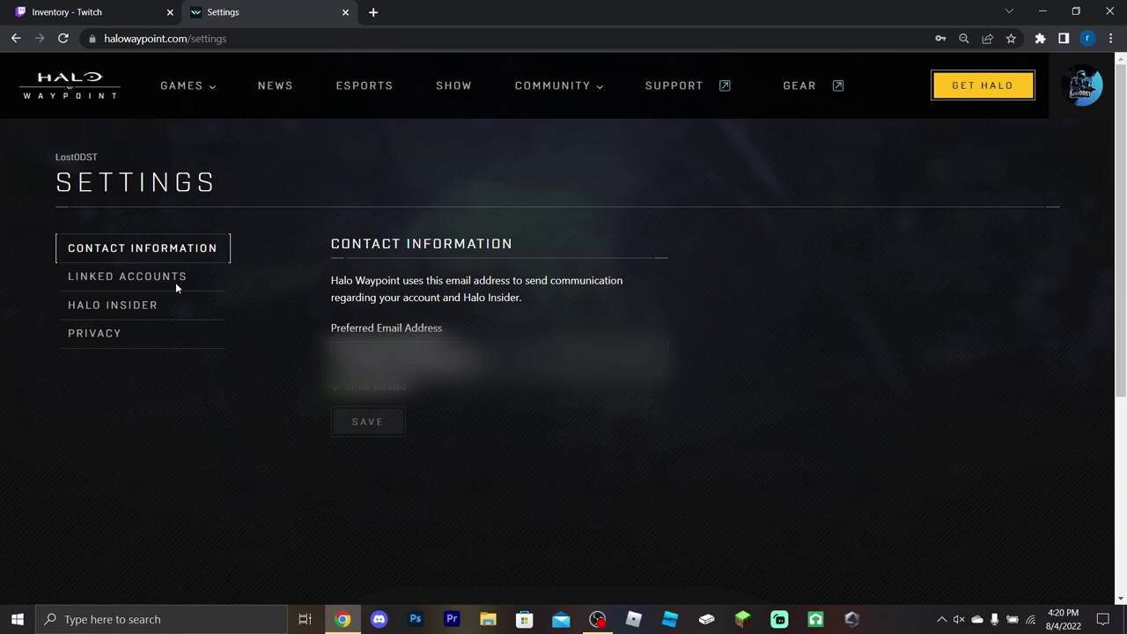
Show Linked Accounts with Steam and Twitch connected, briefly checking the Twitch Drops tab
{"action": "left_click", "coordinate": [146, 282]}
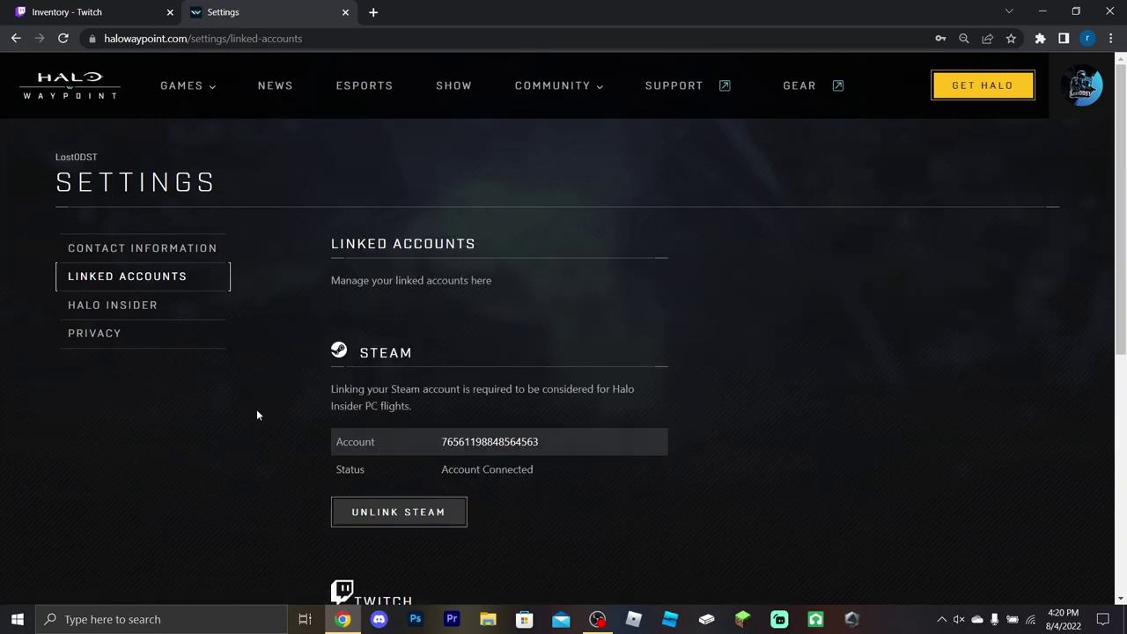
{"action": "scroll", "coordinate": [268, 426], "scroll_direction": "down", "scroll_amount": 2}
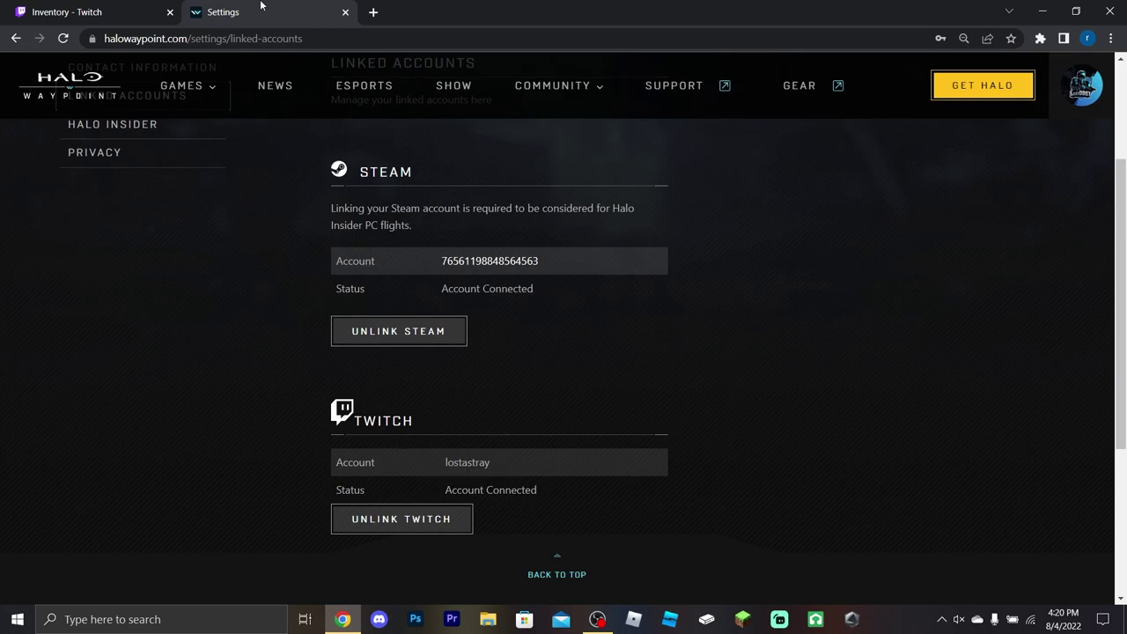
{"action": "left_click", "coordinate": [126, 12]}
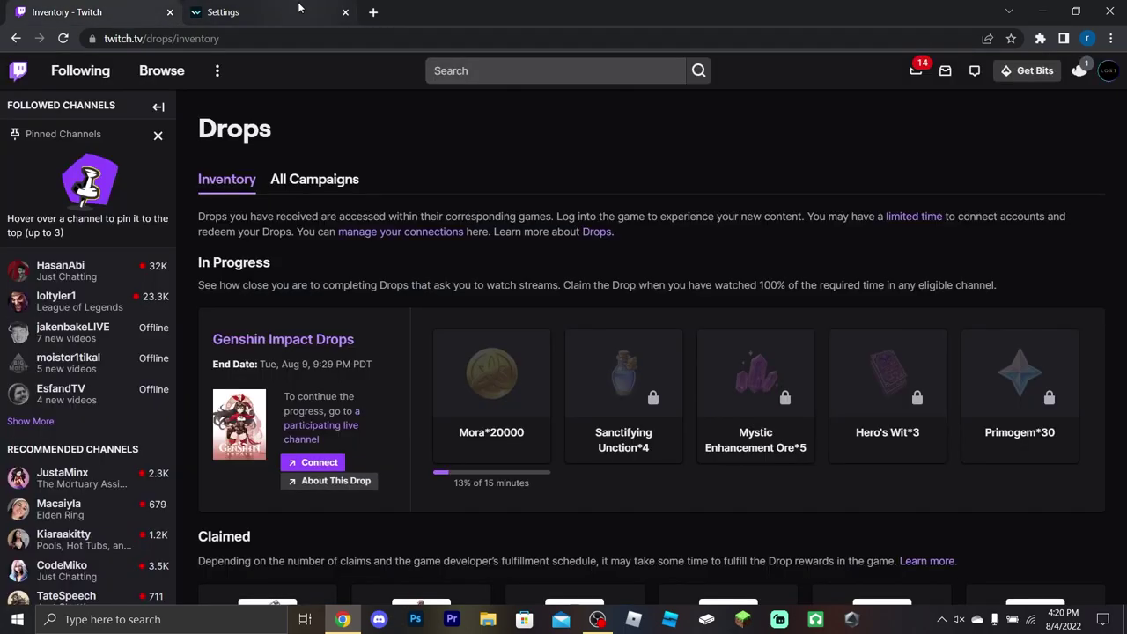
{"action": "left_click", "coordinate": [1109, 71]}
{"action": "left_click", "coordinate": [734, 148]}
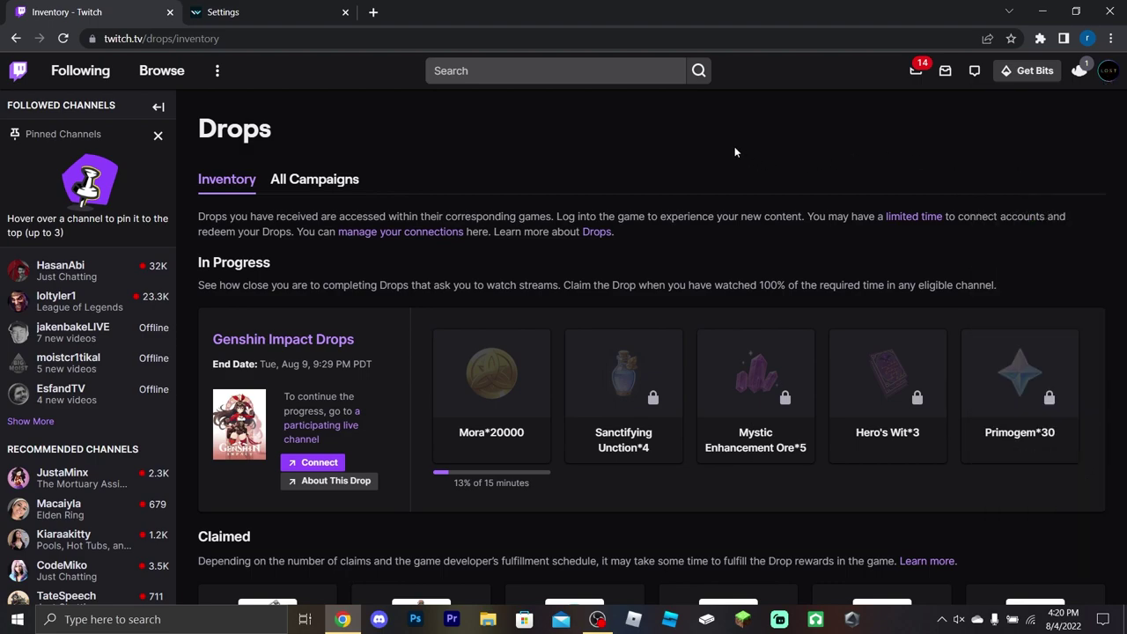
{"action": "left_click", "coordinate": [265, 8]}
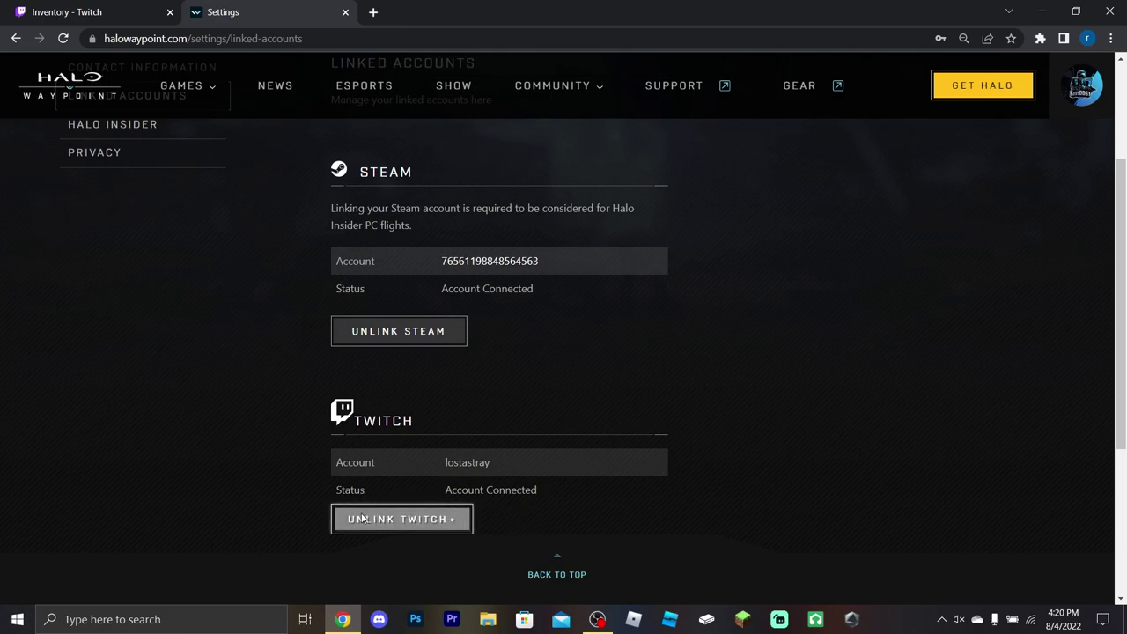
Unlink and relink Twitch on Waypoint, then reload the linked accounts page
{"action": "left_click", "coordinate": [423, 520]}
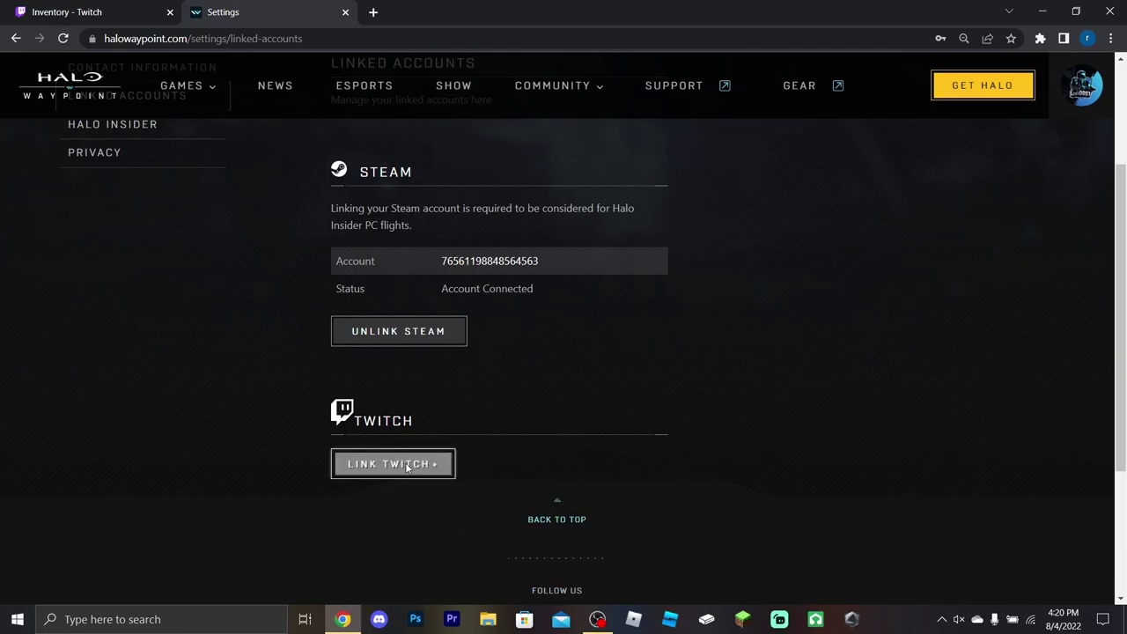
{"action": "left_click", "coordinate": [409, 464]}
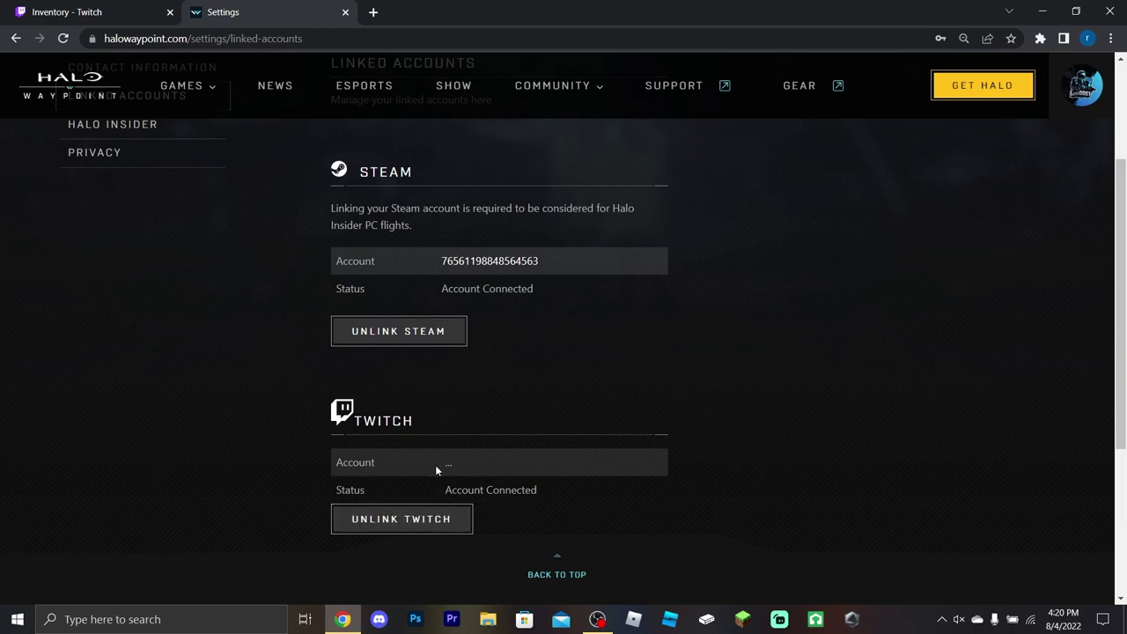
{"action": "scroll", "coordinate": [515, 500], "scroll_direction": "down", "scroll_amount": 1}
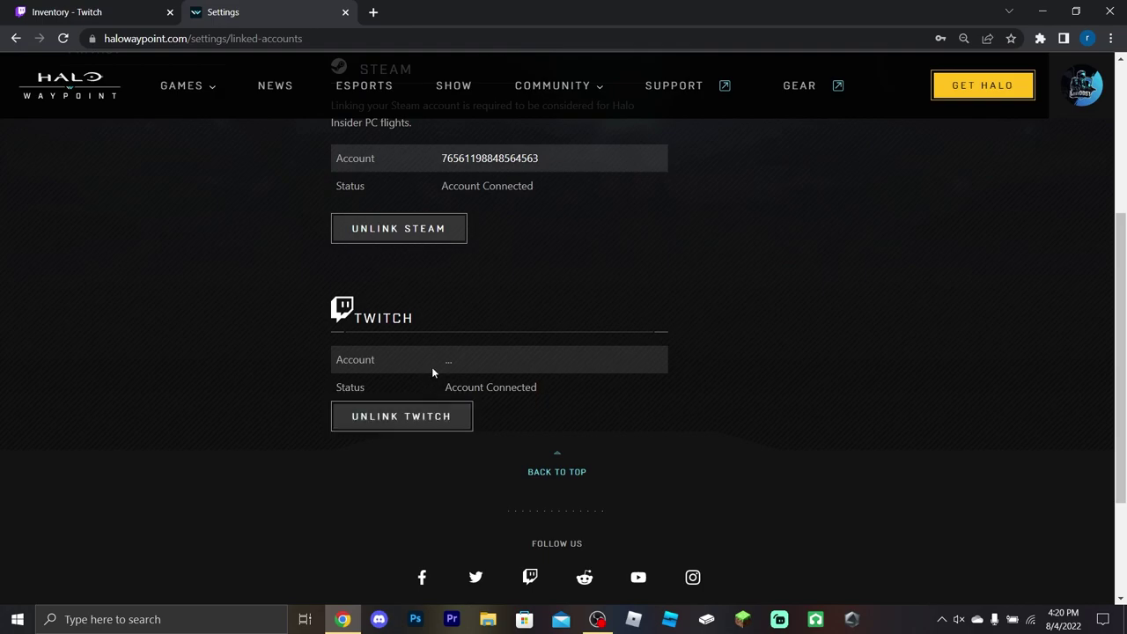
{"action": "left_click", "coordinate": [63, 38]}
Unlink and relink Twitch again, completing the authorization redirect so the Twitch username appears
{"action": "left_click", "coordinate": [444, 423]}
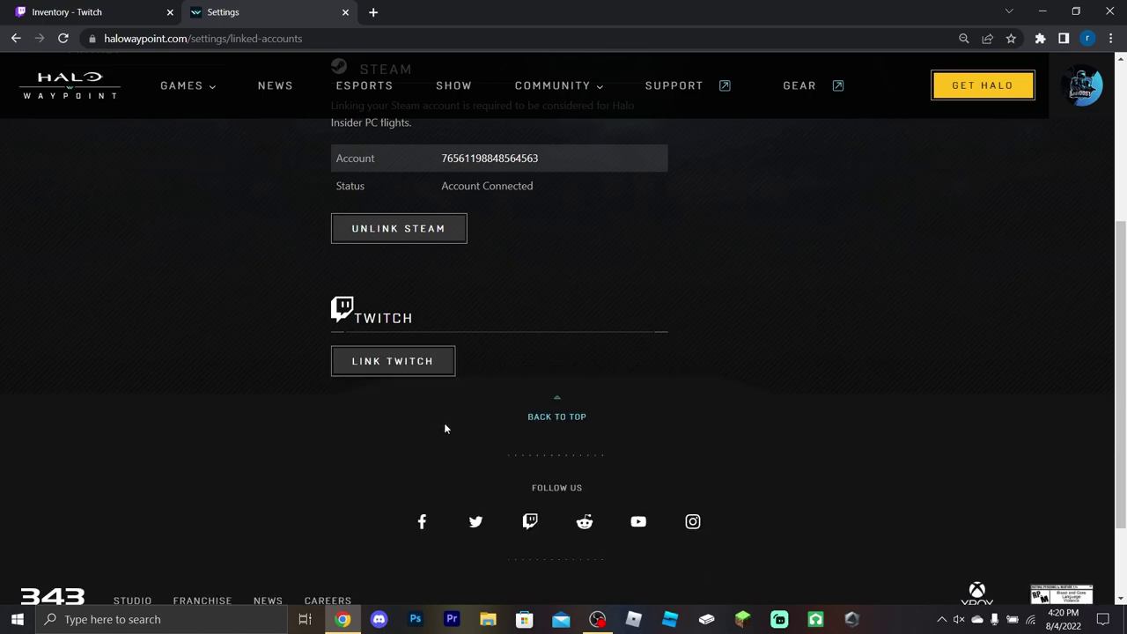
{"action": "left_click", "coordinate": [419, 371]}
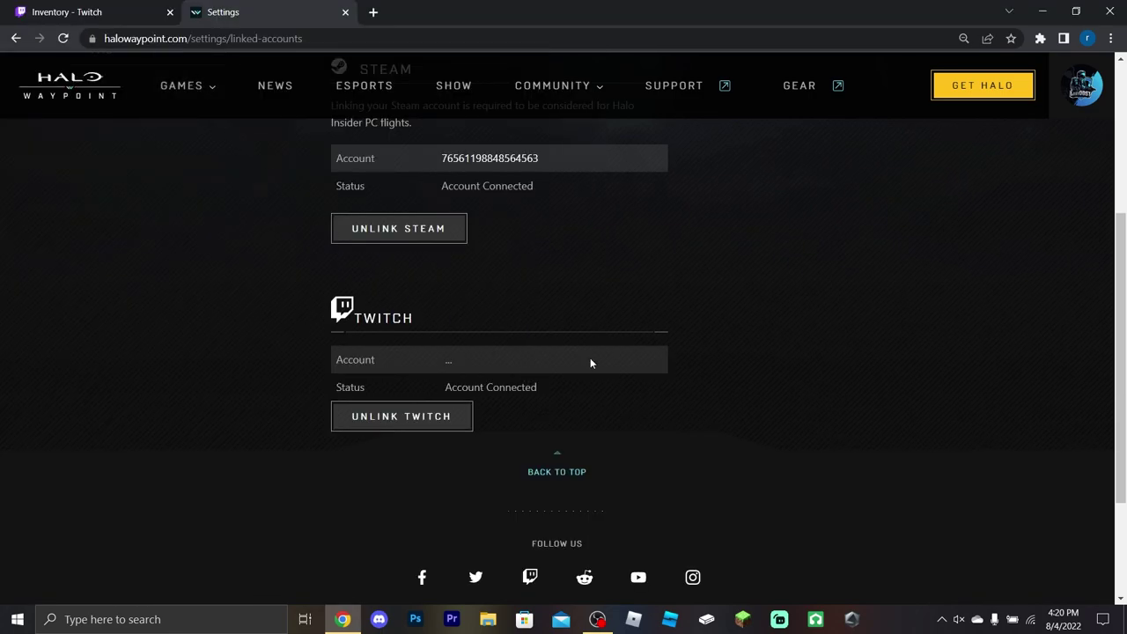
{"action": "left_click", "coordinate": [449, 428]}
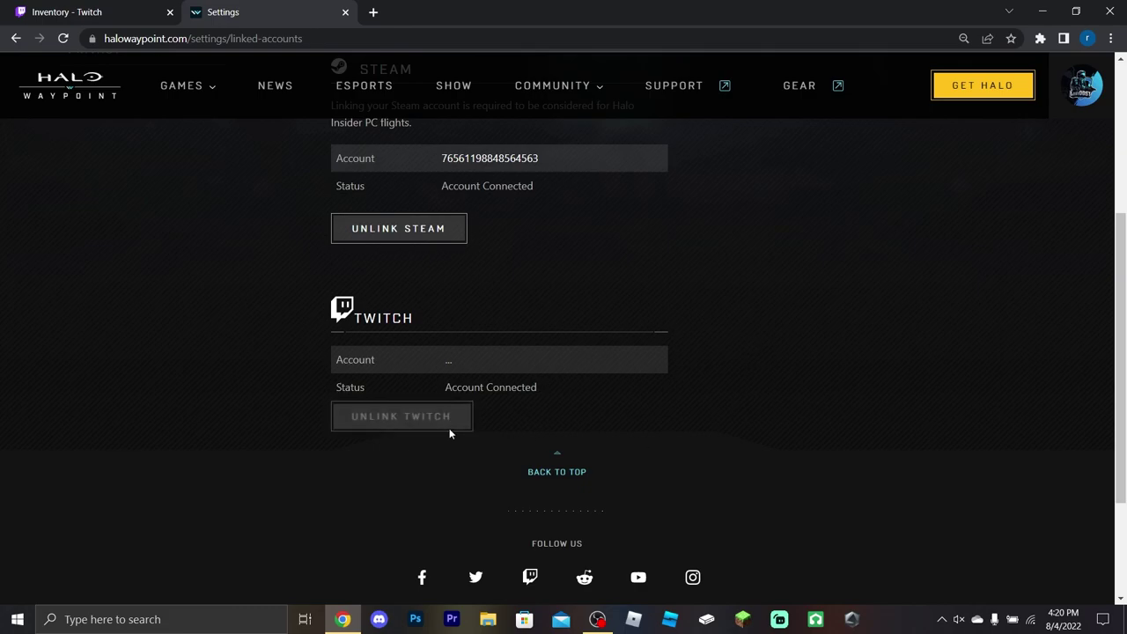
{"action": "left_click", "coordinate": [379, 364]}
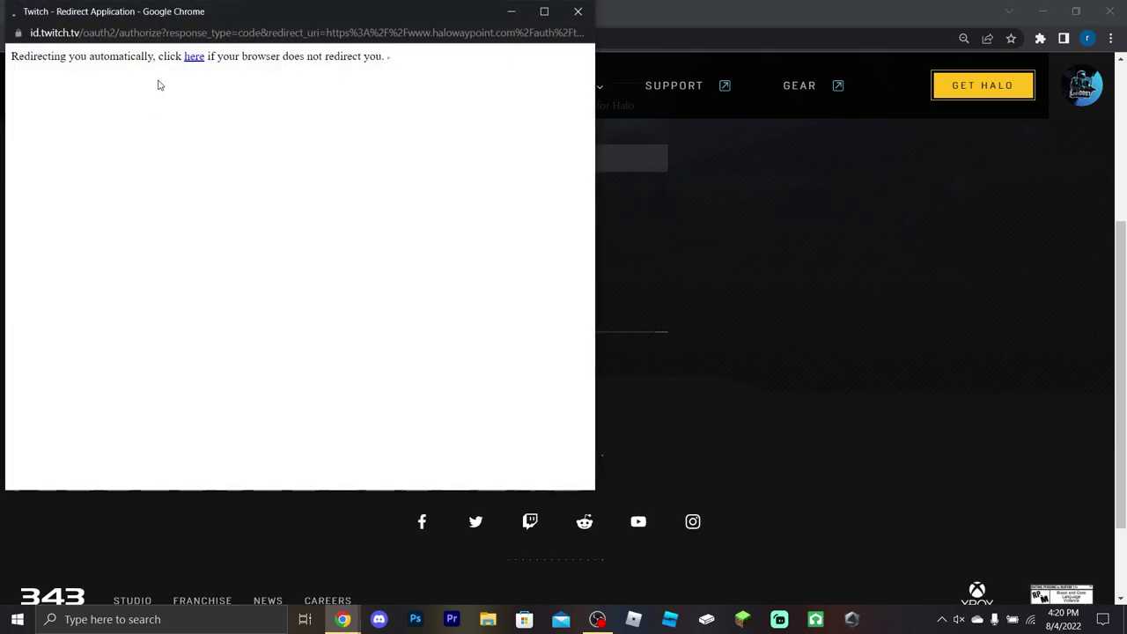
{"action": "left_click", "coordinate": [198, 60]}
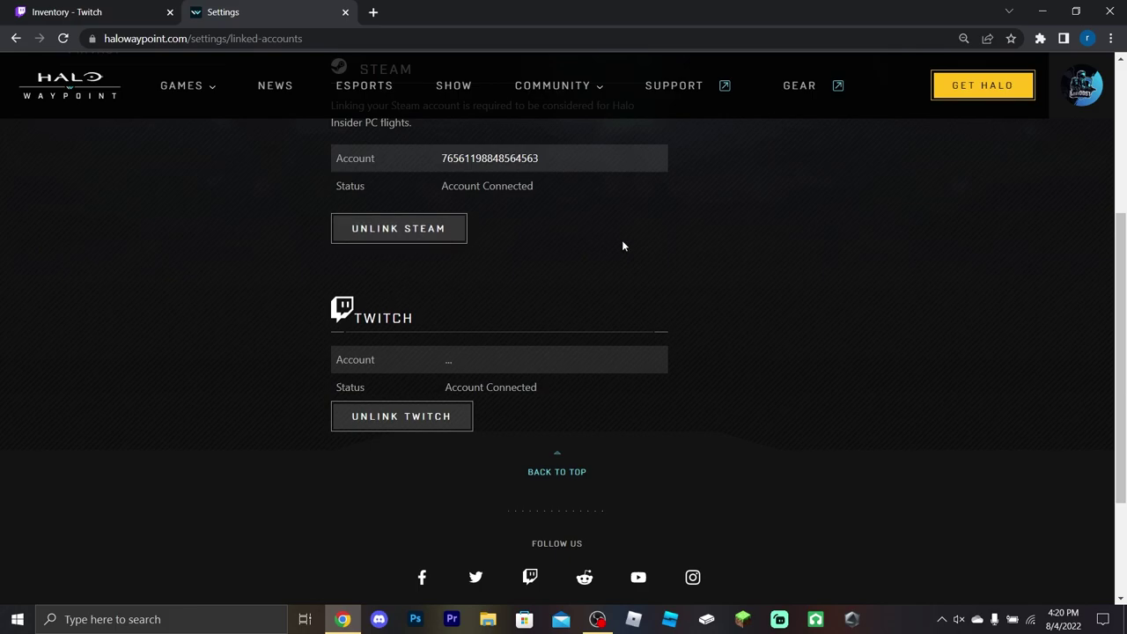
{"action": "scroll", "coordinate": [622, 246], "scroll_direction": "up", "scroll_amount": 2}
{"action": "scroll", "coordinate": [599, 343], "scroll_direction": "down", "scroll_amount": 1}
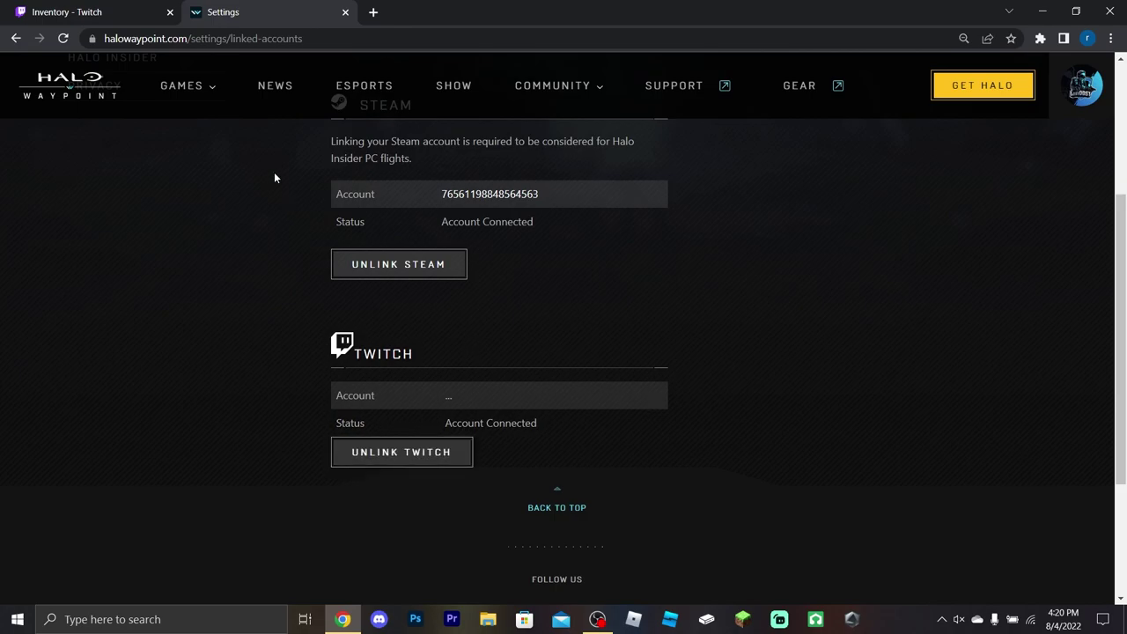
{"action": "left_click", "coordinate": [62, 38]}
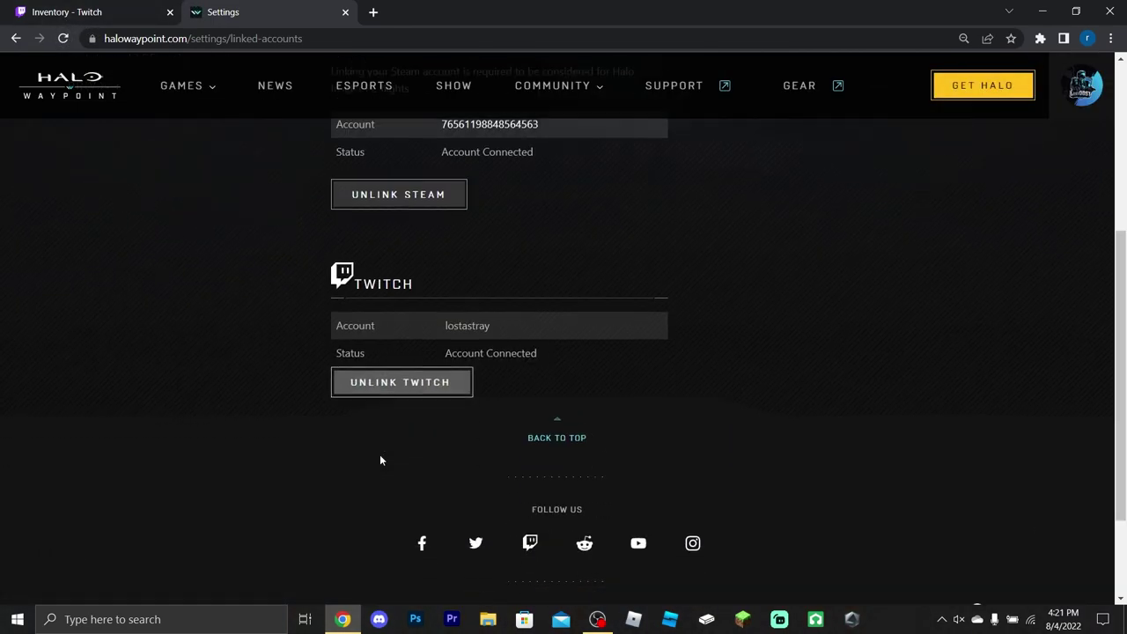
{"action": "scroll", "coordinate": [381, 459], "scroll_direction": "down", "scroll_amount": 1}
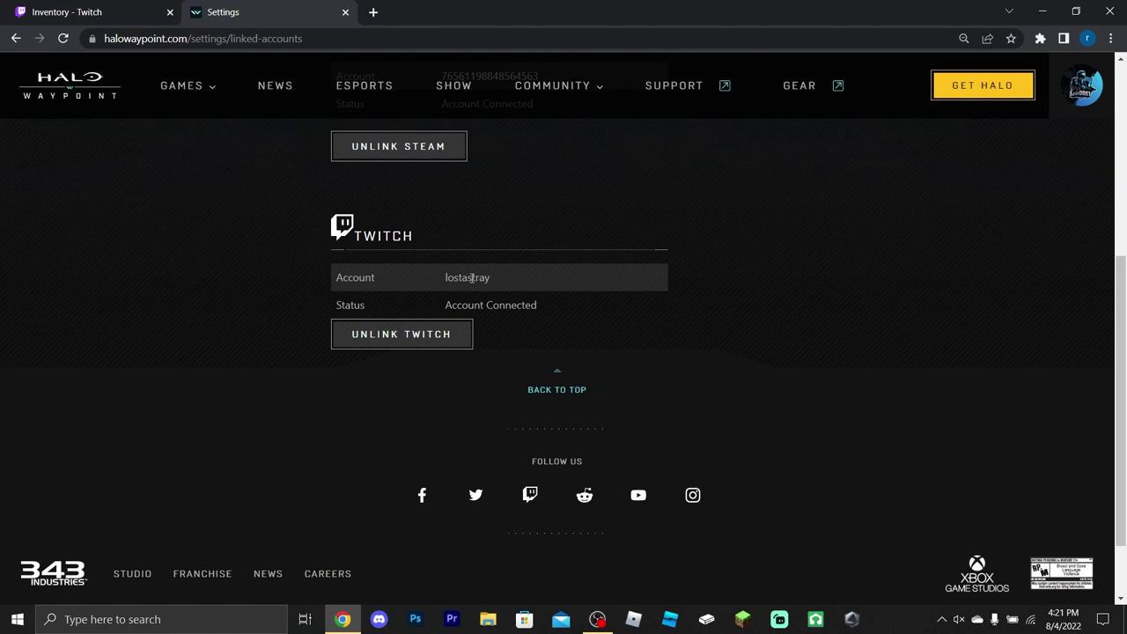
{"action": "scroll", "coordinate": [688, 240], "scroll_direction": "up", "scroll_amount": 2}
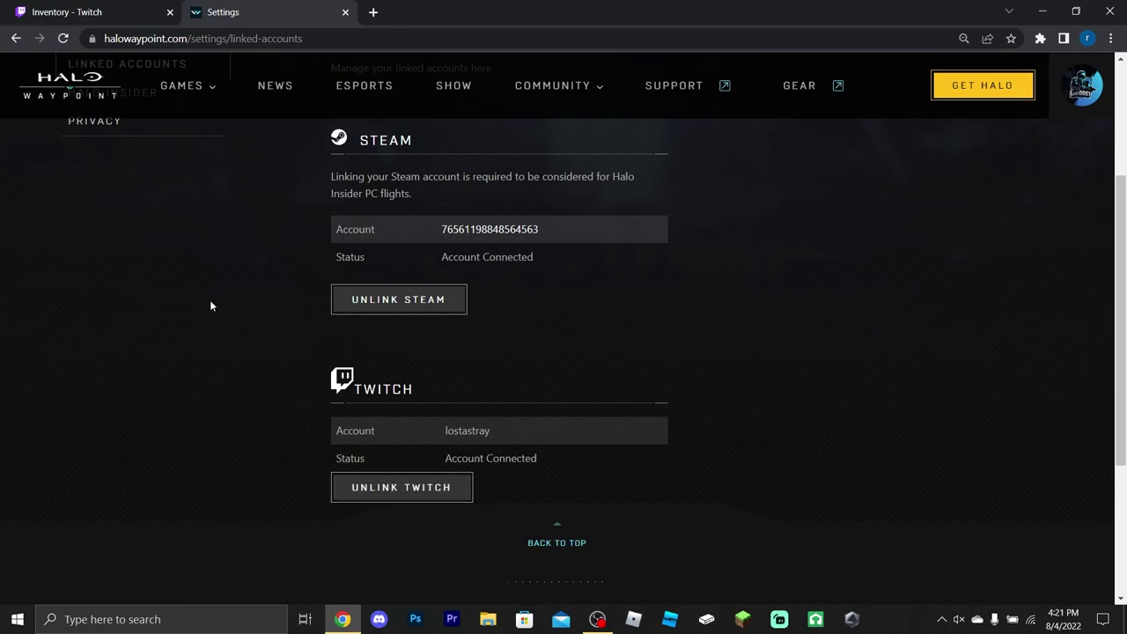
View the Drops Inventory In Progress section with Genshin Impact at 13% of 15 minutes
{"action": "left_click", "coordinate": [111, 13]}
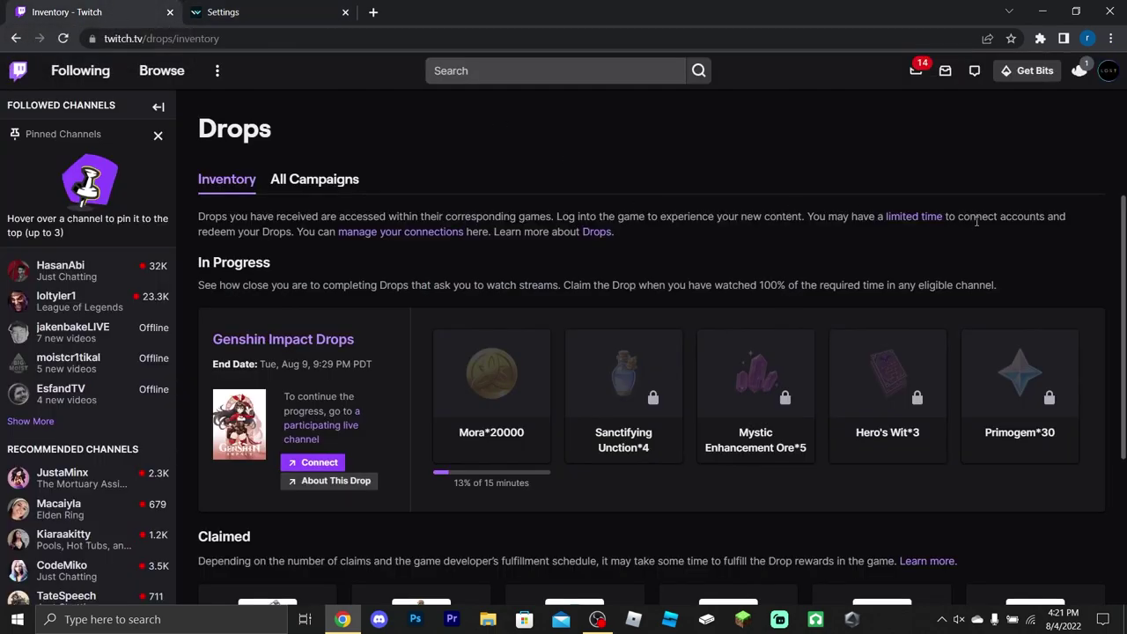
{"action": "scroll", "coordinate": [764, 287], "scroll_direction": "down", "scroll_amount": 2}
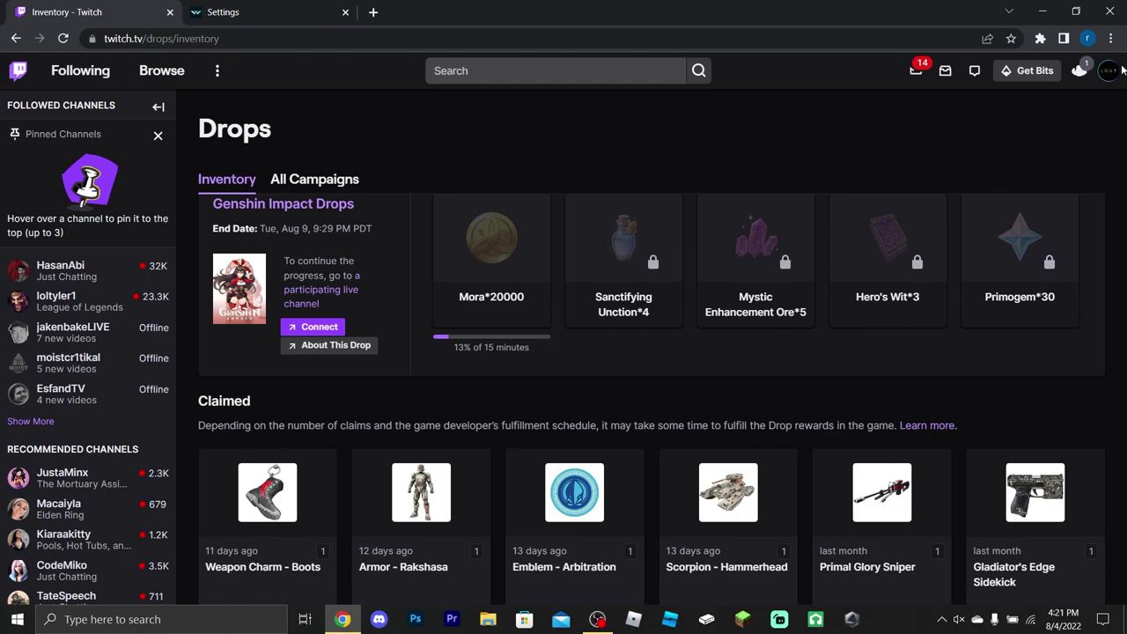
{"action": "left_click", "coordinate": [1109, 74]}
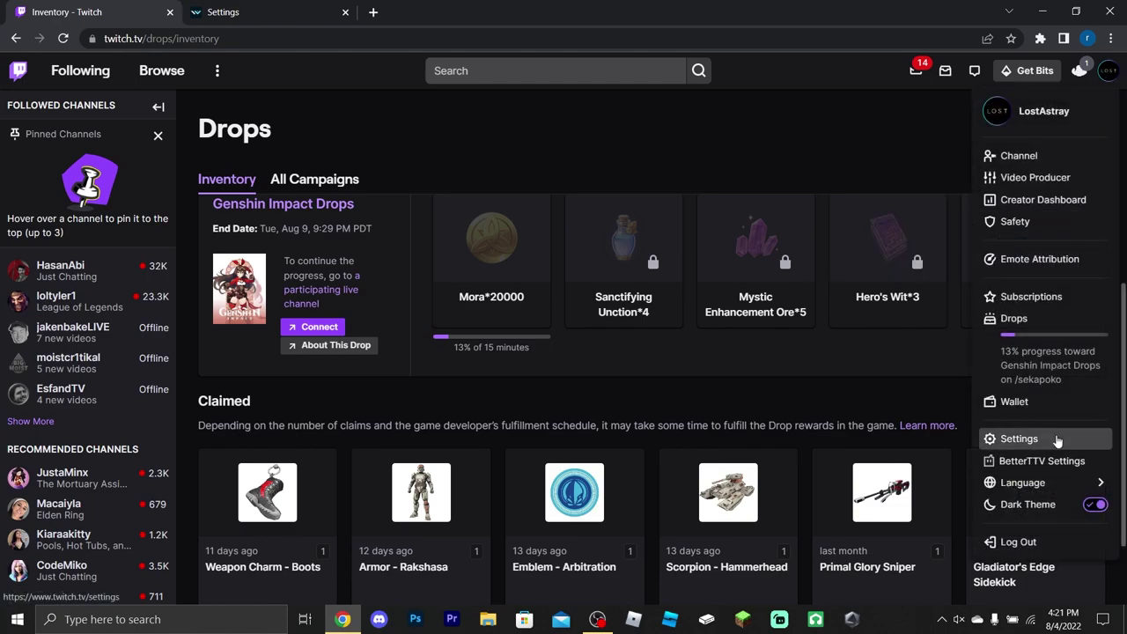
{"action": "left_click", "coordinate": [833, 377]}
{"action": "scroll", "coordinate": [834, 377], "scroll_direction": "down", "scroll_amount": 1}
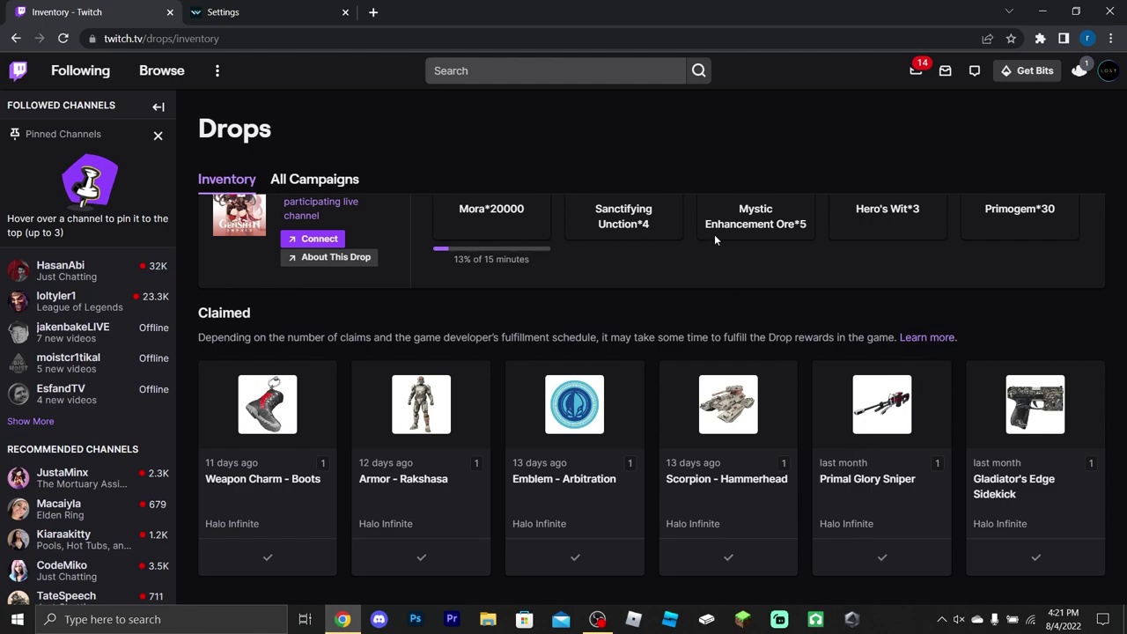
{"action": "scroll", "coordinate": [714, 234], "scroll_direction": "up", "scroll_amount": 2}
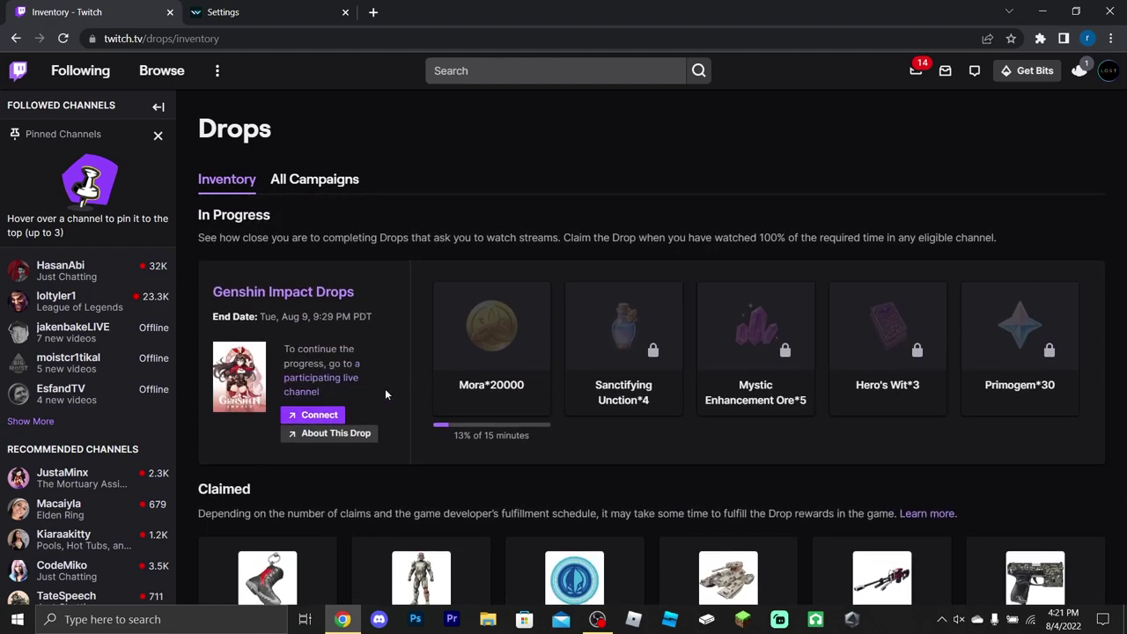
{"action": "scroll", "coordinate": [395, 388], "scroll_direction": "up", "scroll_amount": 1}
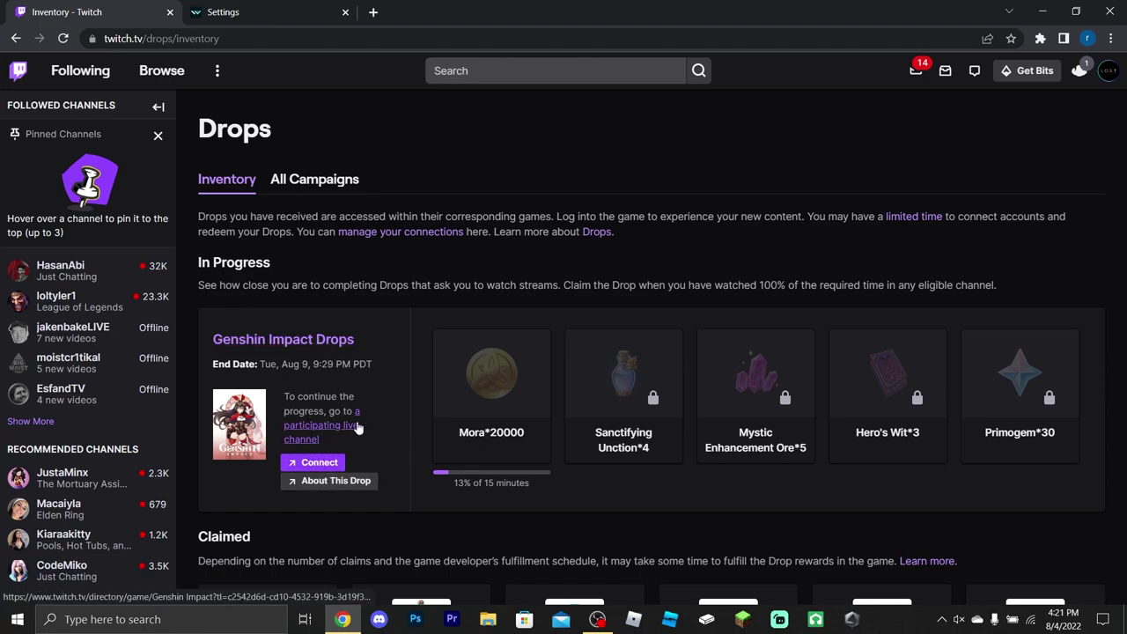
{"action": "scroll", "coordinate": [416, 388], "scroll_direction": "down", "scroll_amount": 4}
{"action": "scroll", "coordinate": [415, 388], "scroll_direction": "up", "scroll_amount": 4}
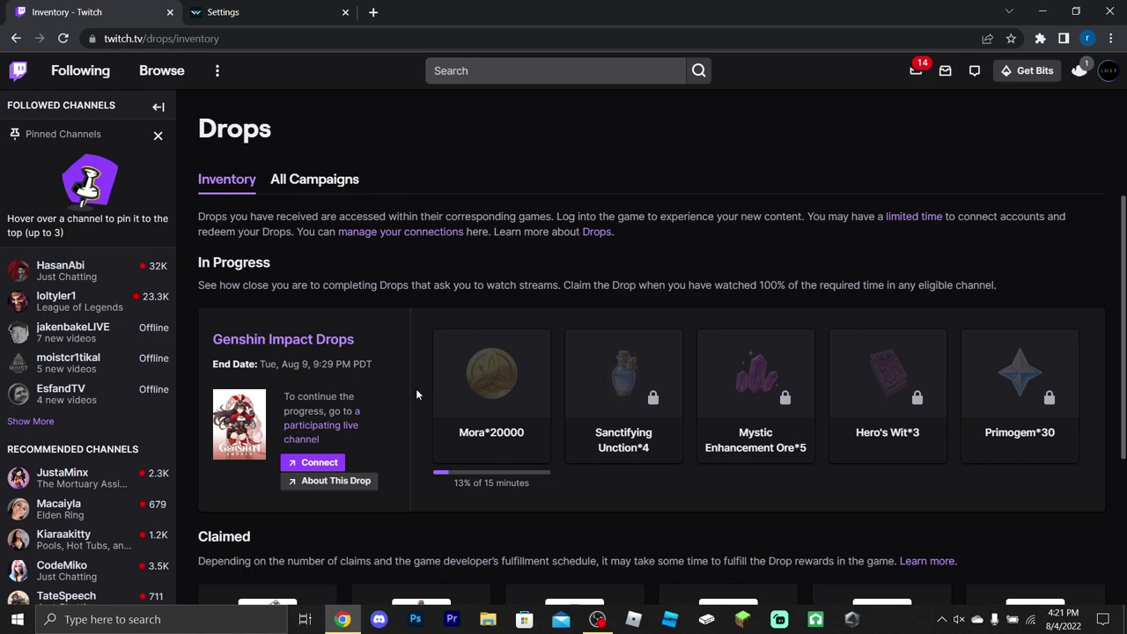
Browse the All Campaigns list, including HUMANKIND, Genshin Impact and World of Warships
{"action": "left_click", "coordinate": [323, 187]}
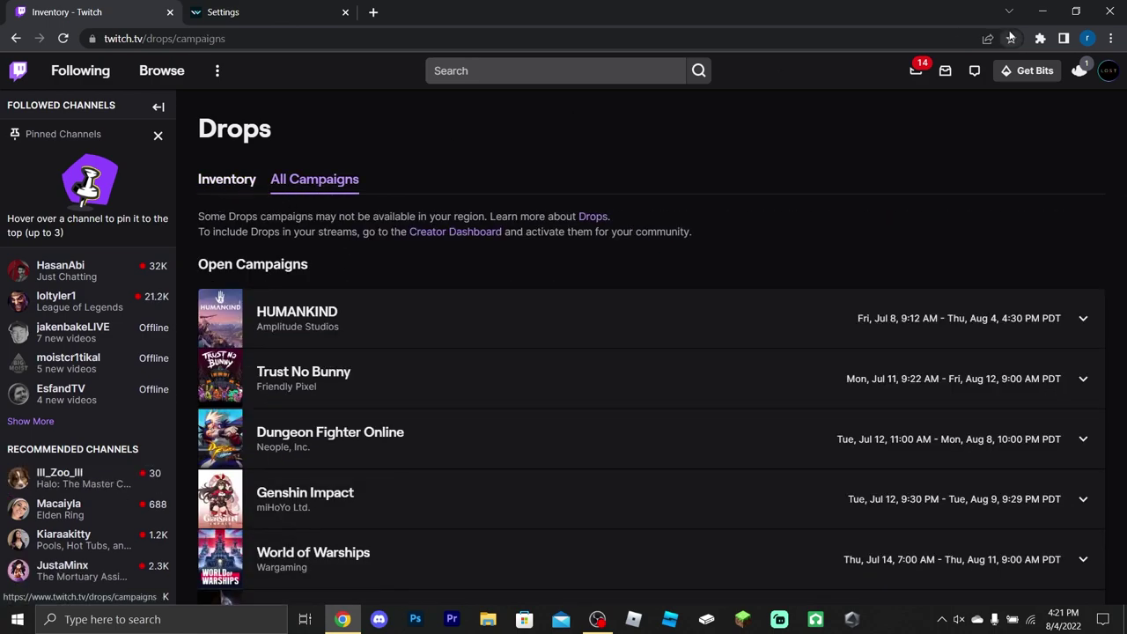
{"action": "left_click", "coordinate": [1108, 70]}
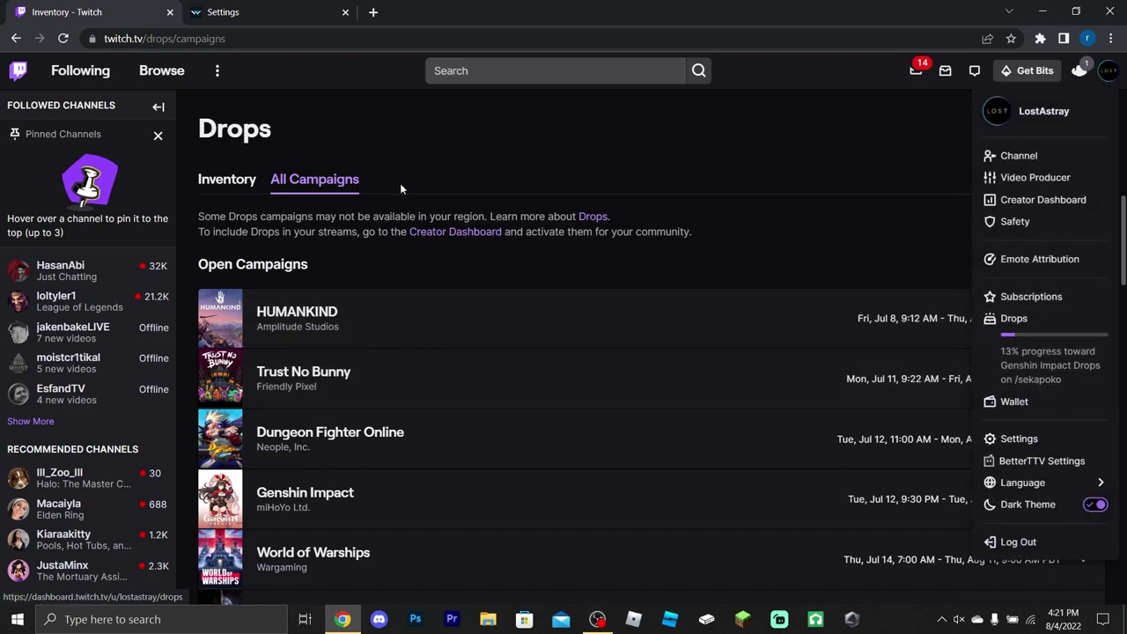
{"action": "left_click", "coordinate": [405, 158]}
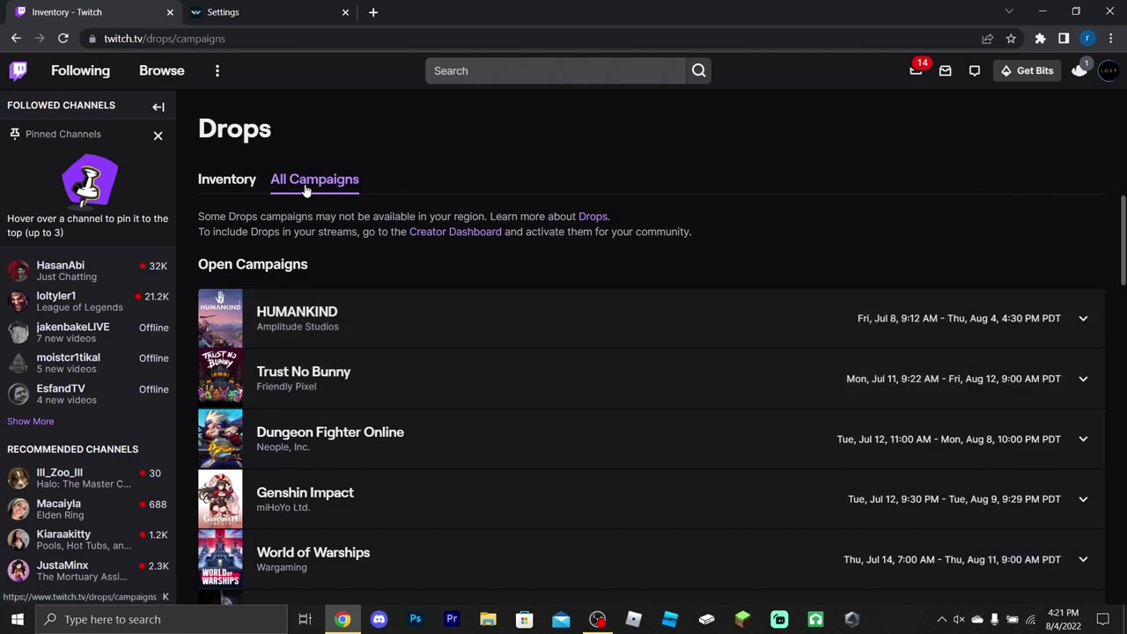
{"action": "scroll", "coordinate": [467, 340], "scroll_direction": "down", "scroll_amount": 1}
{"action": "scroll", "coordinate": [468, 340], "scroll_direction": "down", "scroll_amount": 6}
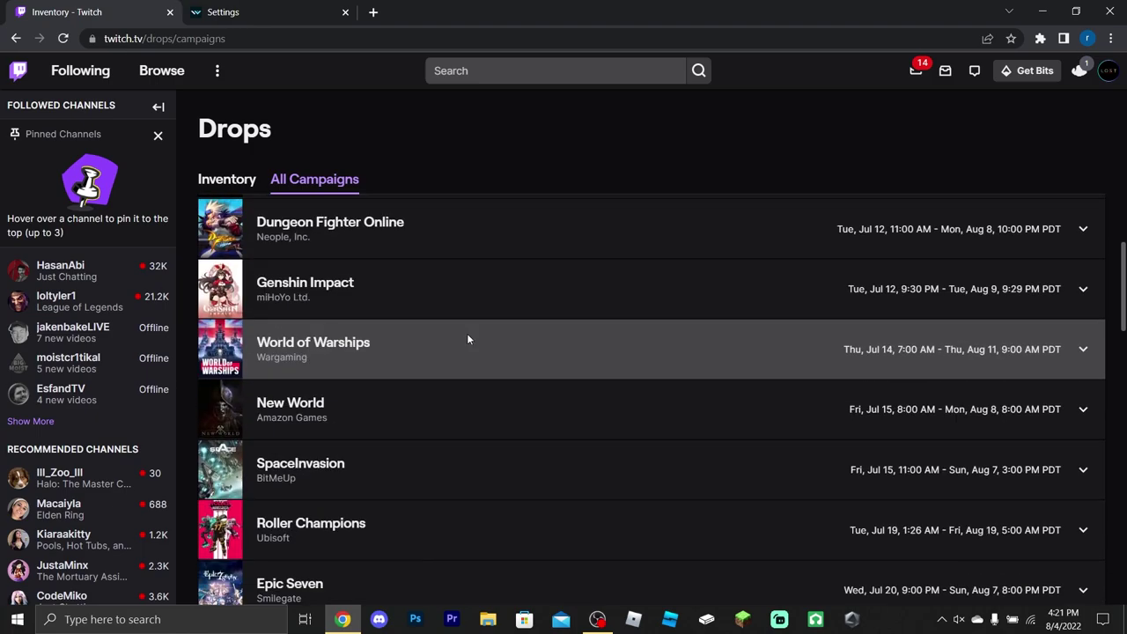
{"action": "scroll", "coordinate": [468, 340], "scroll_direction": "down", "scroll_amount": 8}
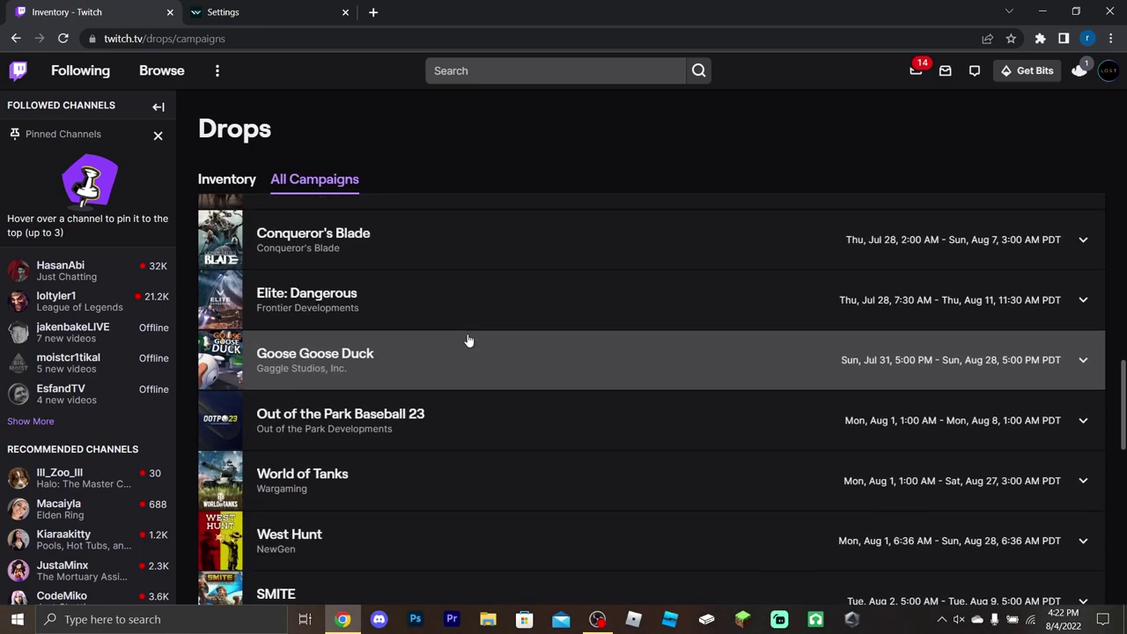
{"action": "scroll", "coordinate": [469, 339], "scroll_direction": "down", "scroll_amount": 4}
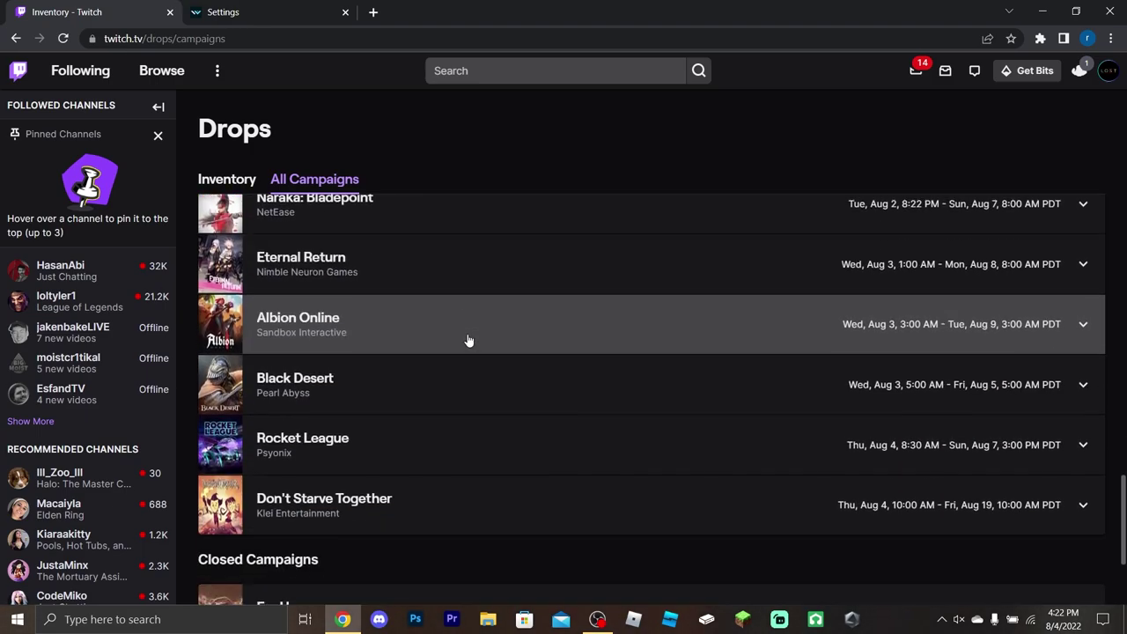
{"action": "scroll", "coordinate": [469, 340], "scroll_direction": "down", "scroll_amount": 1}
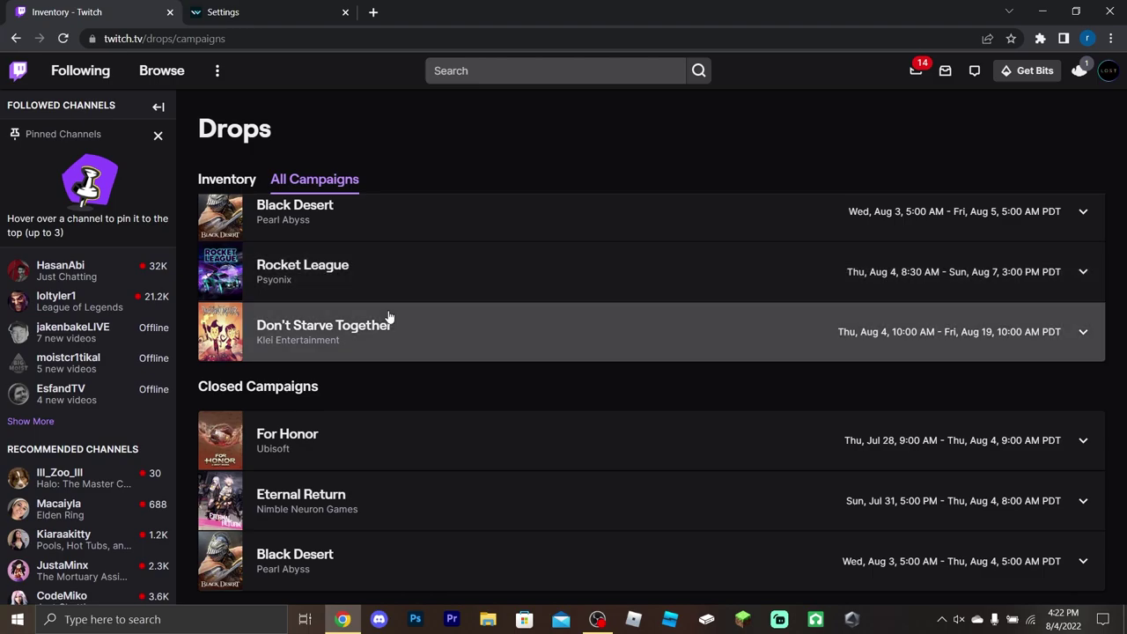
{"action": "scroll", "coordinate": [390, 319], "scroll_direction": "up", "scroll_amount": 8}
{"action": "scroll", "coordinate": [382, 357], "scroll_direction": "up", "scroll_amount": 3}
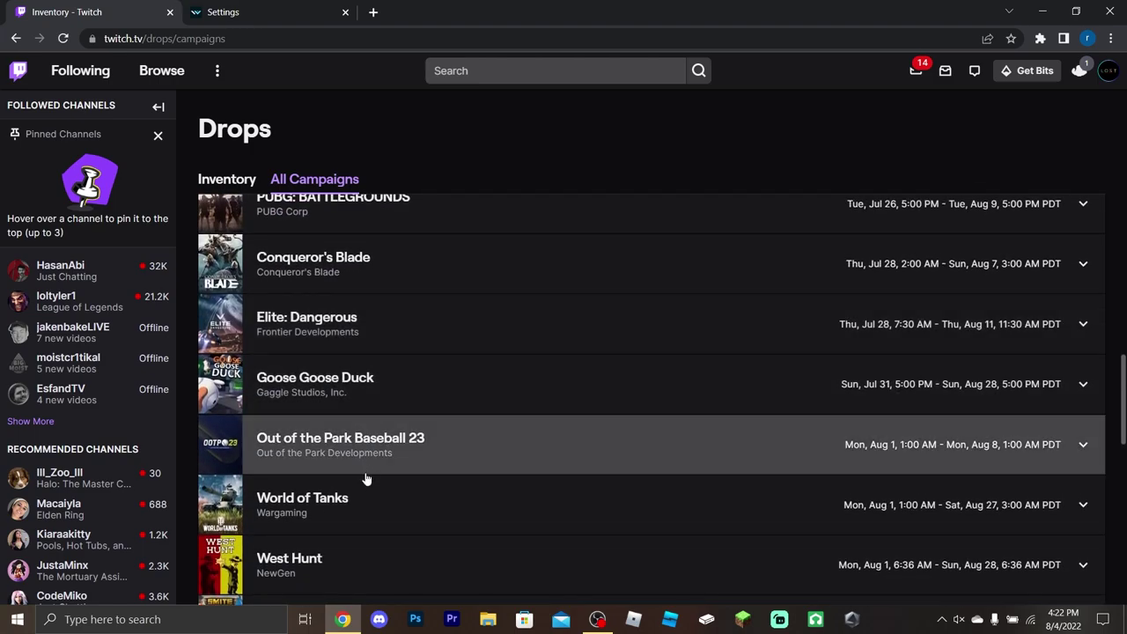
{"action": "scroll", "coordinate": [369, 441], "scroll_direction": "up", "scroll_amount": 3}
{"action": "scroll", "coordinate": [357, 441], "scroll_direction": "up", "scroll_amount": 5}
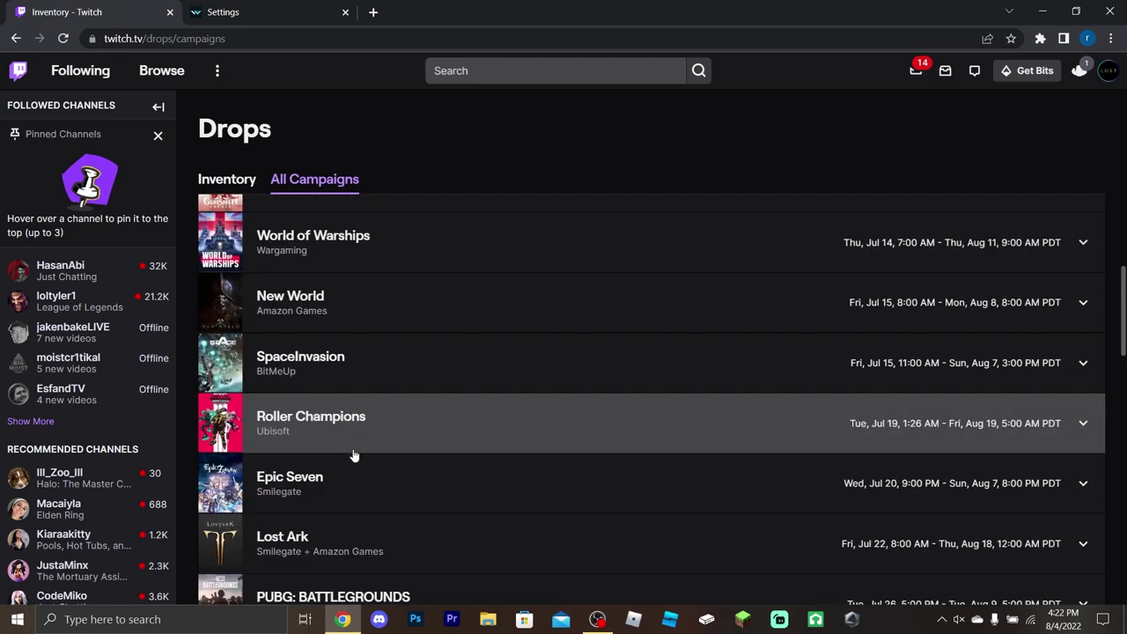
{"action": "scroll", "coordinate": [352, 450], "scroll_direction": "down", "scroll_amount": 10}
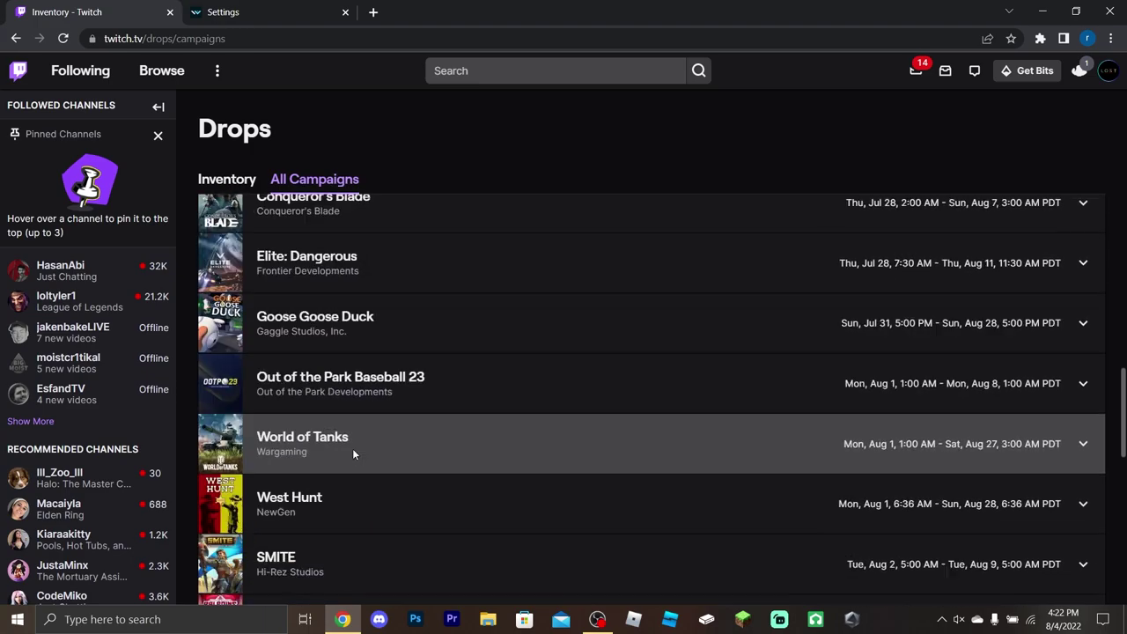
{"action": "scroll", "coordinate": [352, 448], "scroll_direction": "up", "scroll_amount": 8}
{"action": "left_click", "coordinate": [240, 178]}
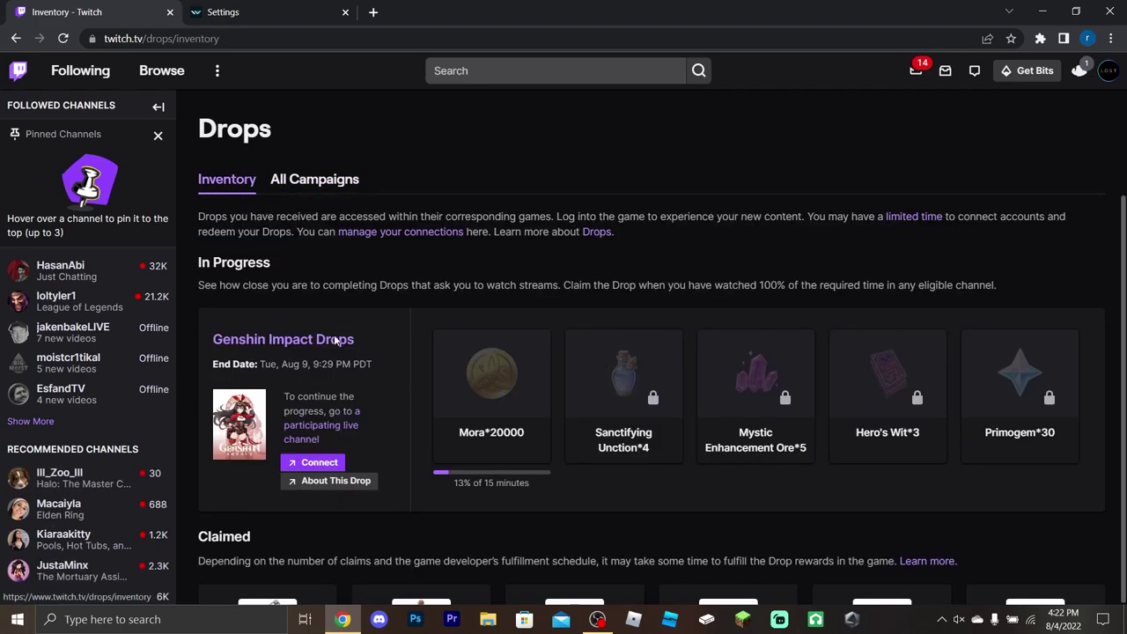
{"action": "left_click", "coordinate": [331, 187]}
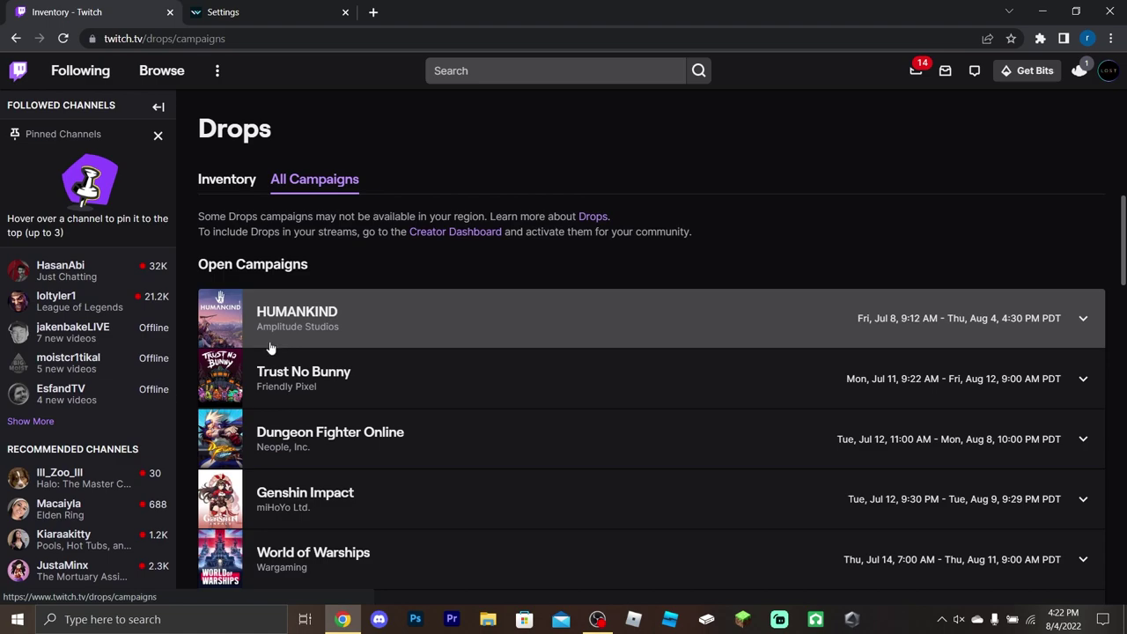
Expand HUMANKIND to read the MetalBear drop: watch a participating live channel for 30 minutes
{"action": "left_click", "coordinate": [366, 317]}
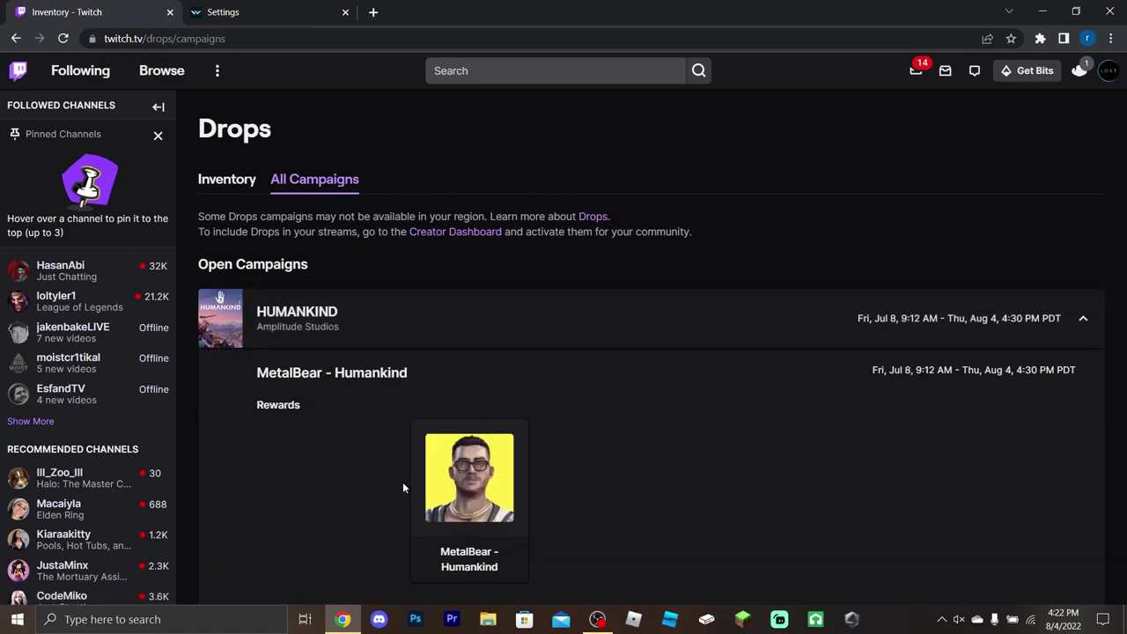
{"action": "scroll", "coordinate": [371, 453], "scroll_direction": "down", "scroll_amount": 1}
{"action": "scroll", "coordinate": [361, 363], "scroll_direction": "down", "scroll_amount": 1}
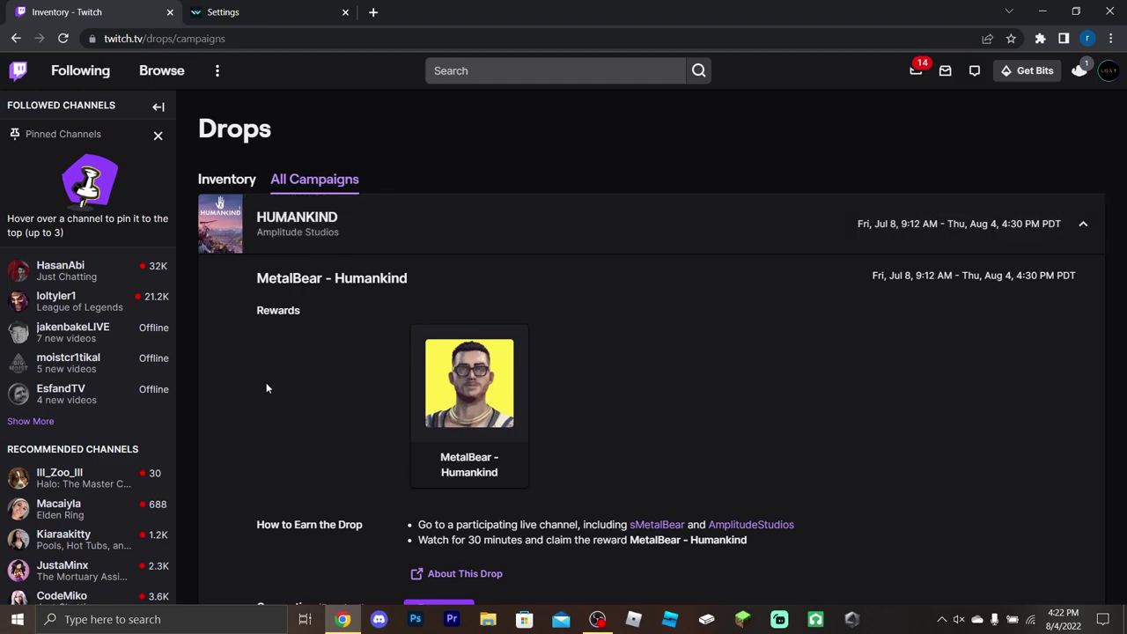
{"action": "scroll", "coordinate": [271, 410], "scroll_direction": "down", "scroll_amount": 2}
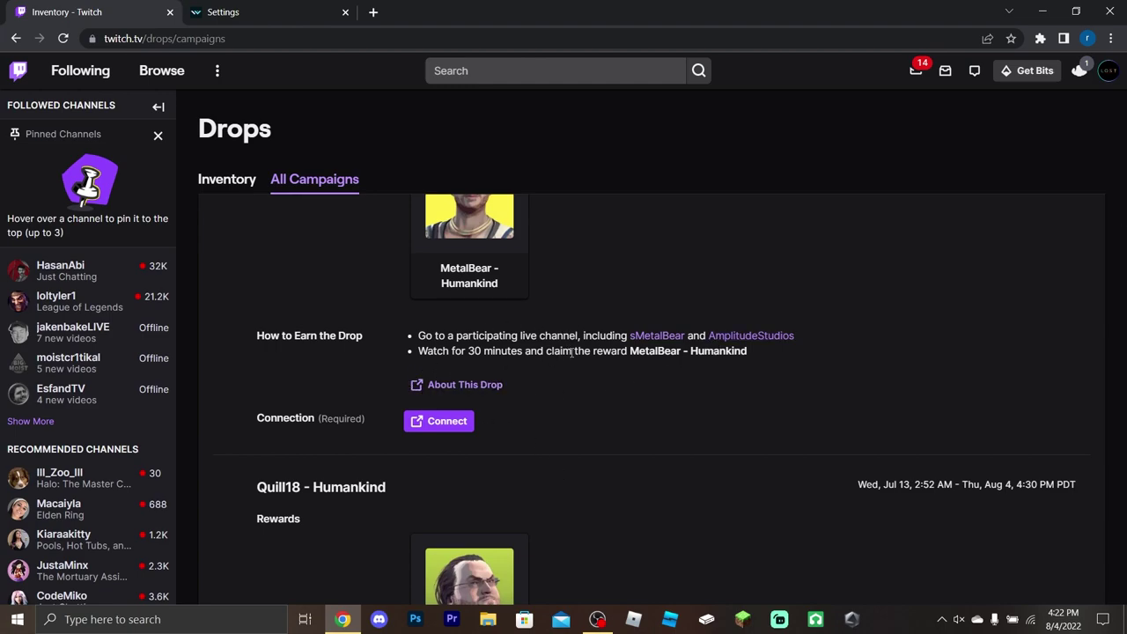
{"action": "scroll", "coordinate": [602, 351], "scroll_direction": "up", "scroll_amount": 1}
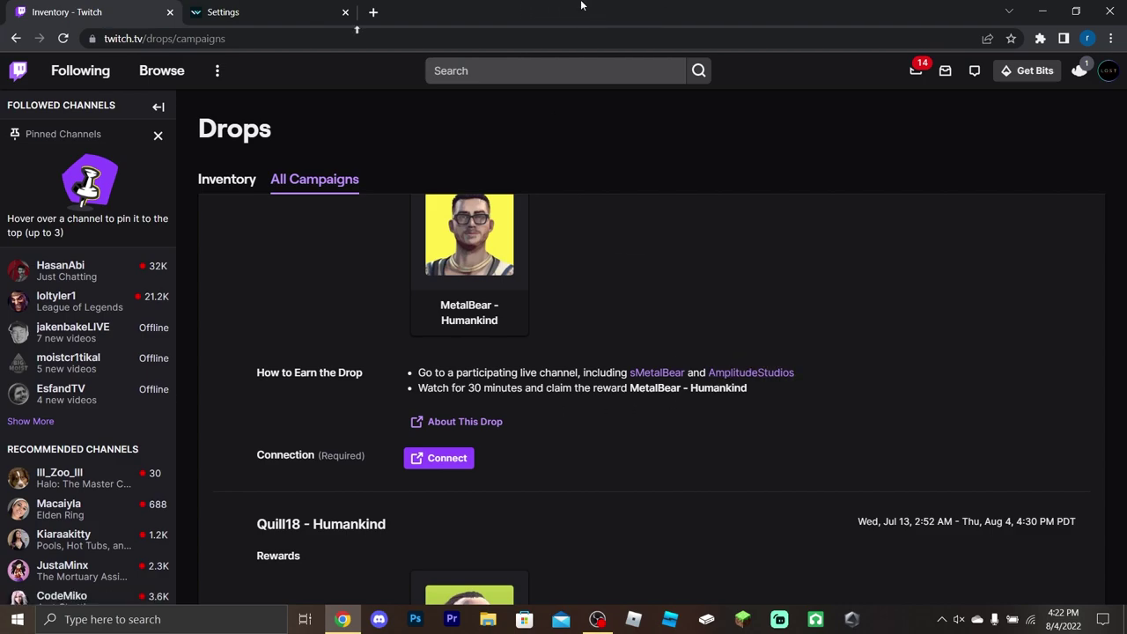
Open sMetalBear's live Resident Evil 4 stream in a new tab after previewing AmplitudeStudios
{"action": "left_click", "coordinate": [751, 372]}
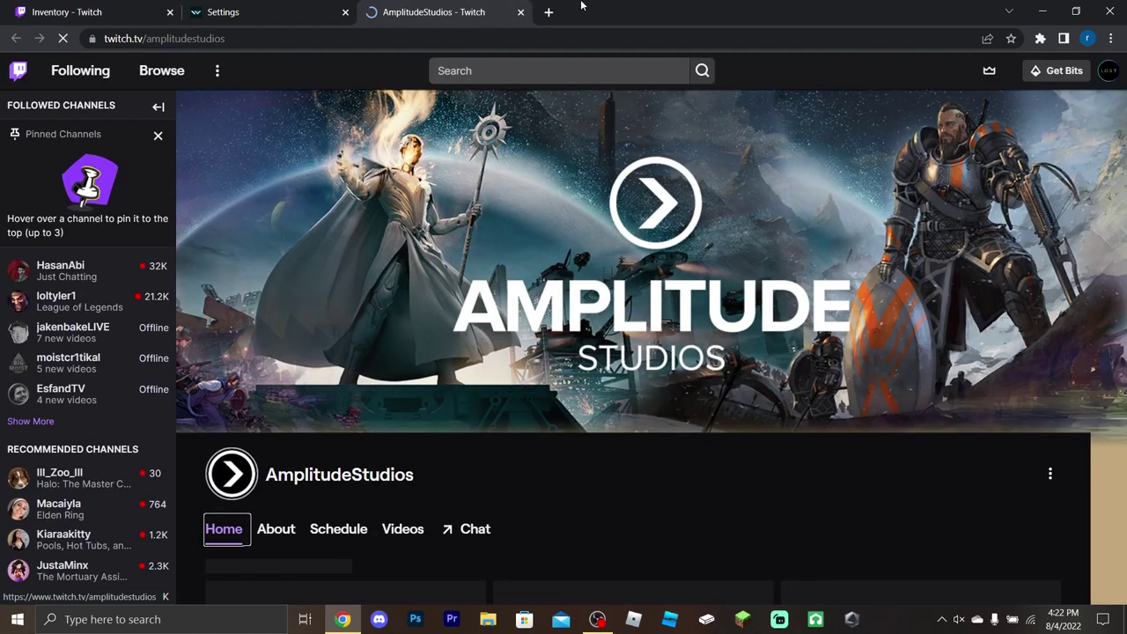
{"action": "scroll", "coordinate": [437, 330], "scroll_direction": "down", "scroll_amount": 3}
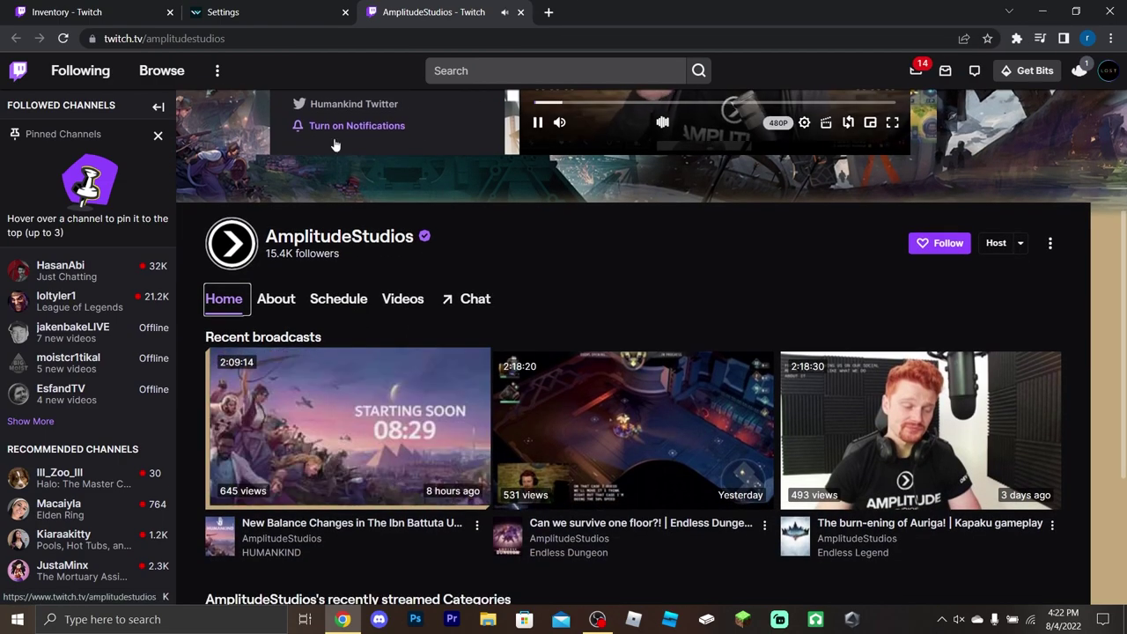
{"action": "left_click", "coordinate": [299, 12]}
{"action": "left_click", "coordinate": [440, 9]}
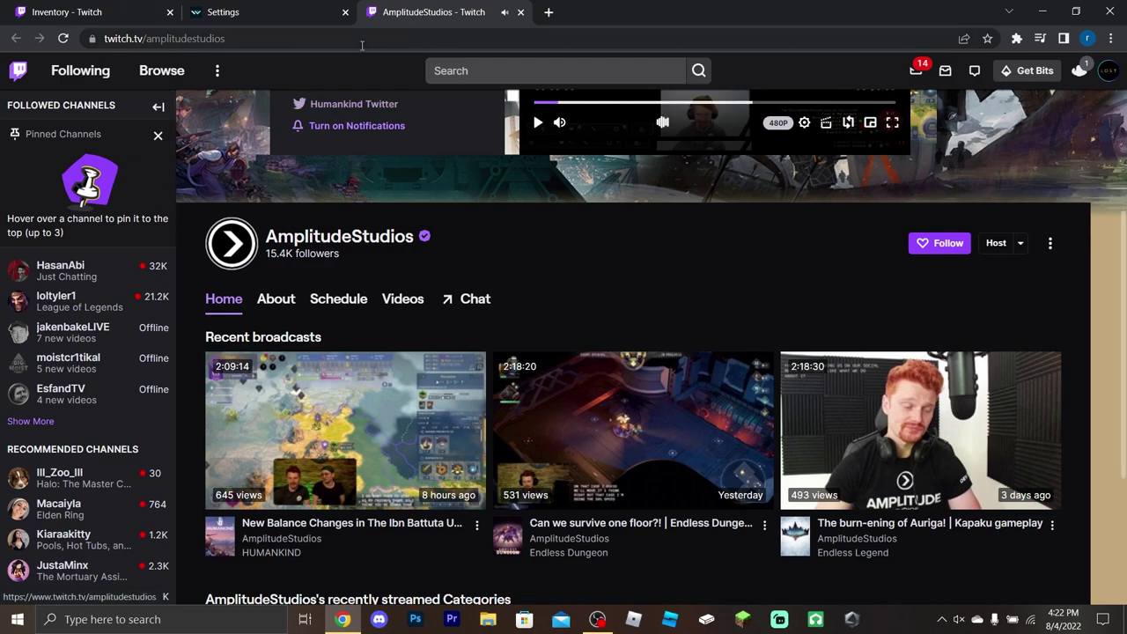
{"action": "left_click", "coordinate": [520, 12]}
{"action": "left_click", "coordinate": [100, 12]}
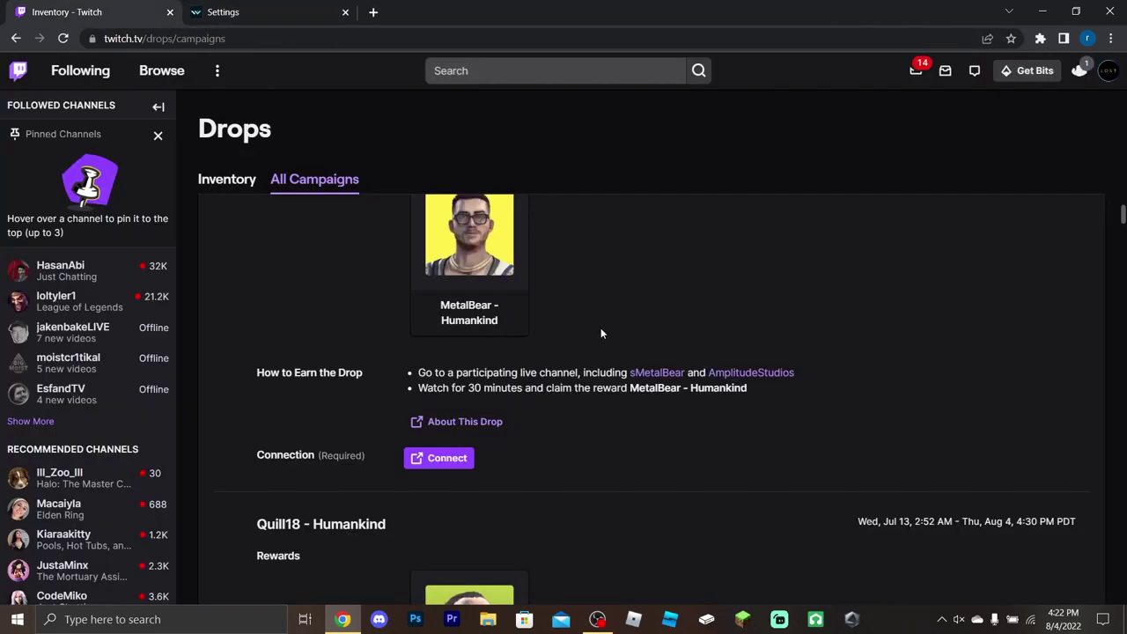
{"action": "left_click_drag", "start_coordinate": [567, 55], "coordinate": [556, 6]}
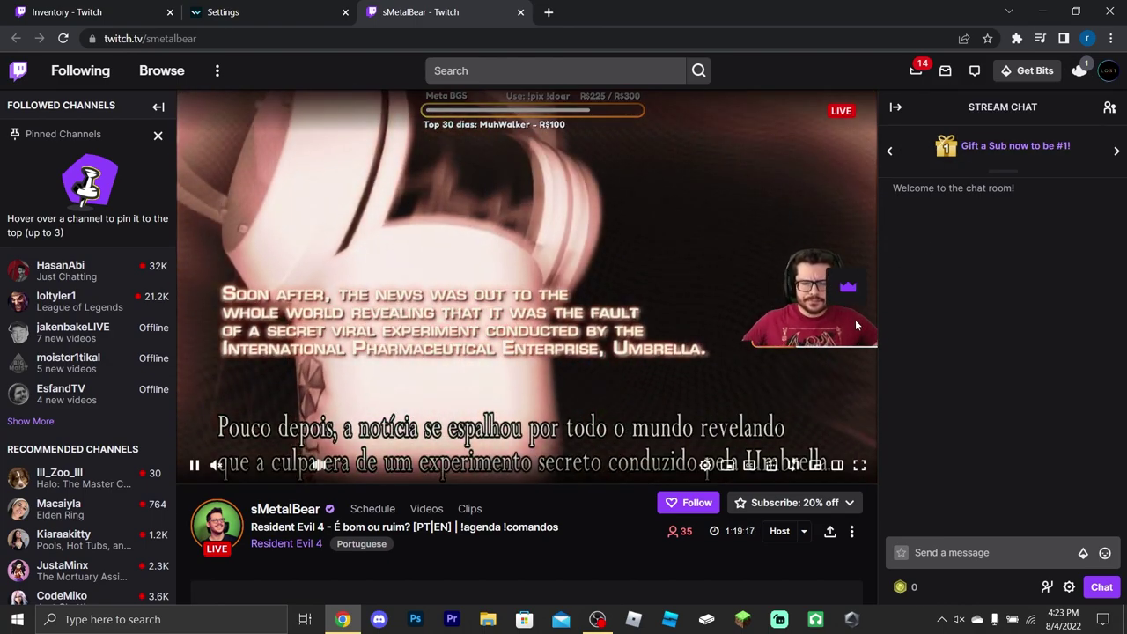
Scroll the sMetalBear stream and check Drops progress in the account menu several times
{"action": "scroll", "coordinate": [614, 554], "scroll_direction": "down", "scroll_amount": 1}
{"action": "scroll", "coordinate": [617, 550], "scroll_direction": "down", "scroll_amount": 3}
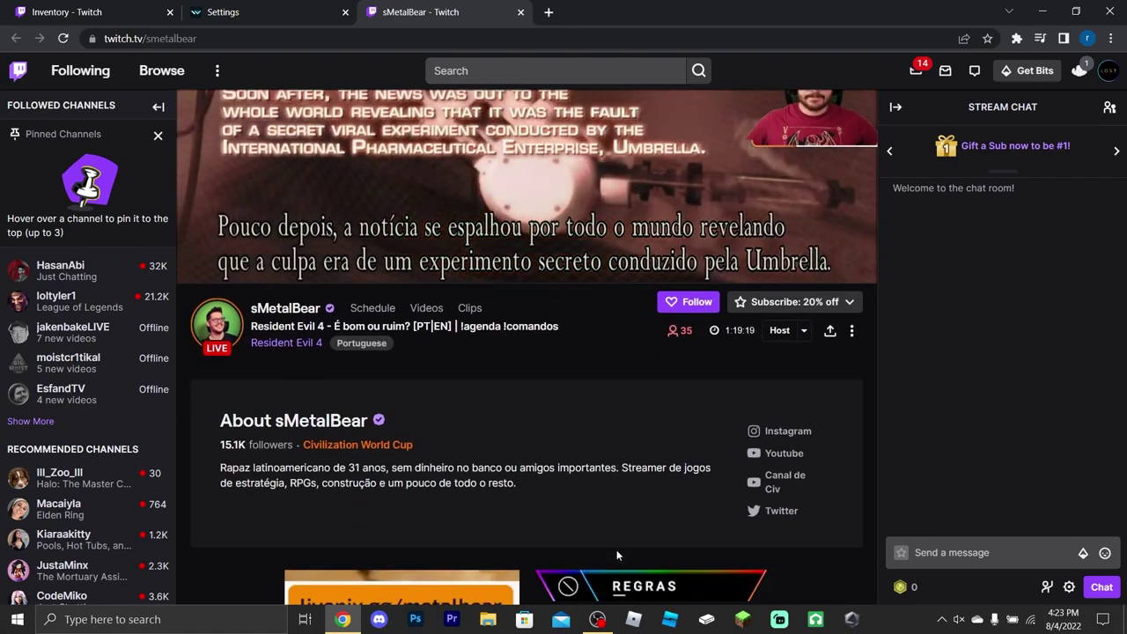
{"action": "scroll", "coordinate": [616, 550], "scroll_direction": "up", "scroll_amount": 4}
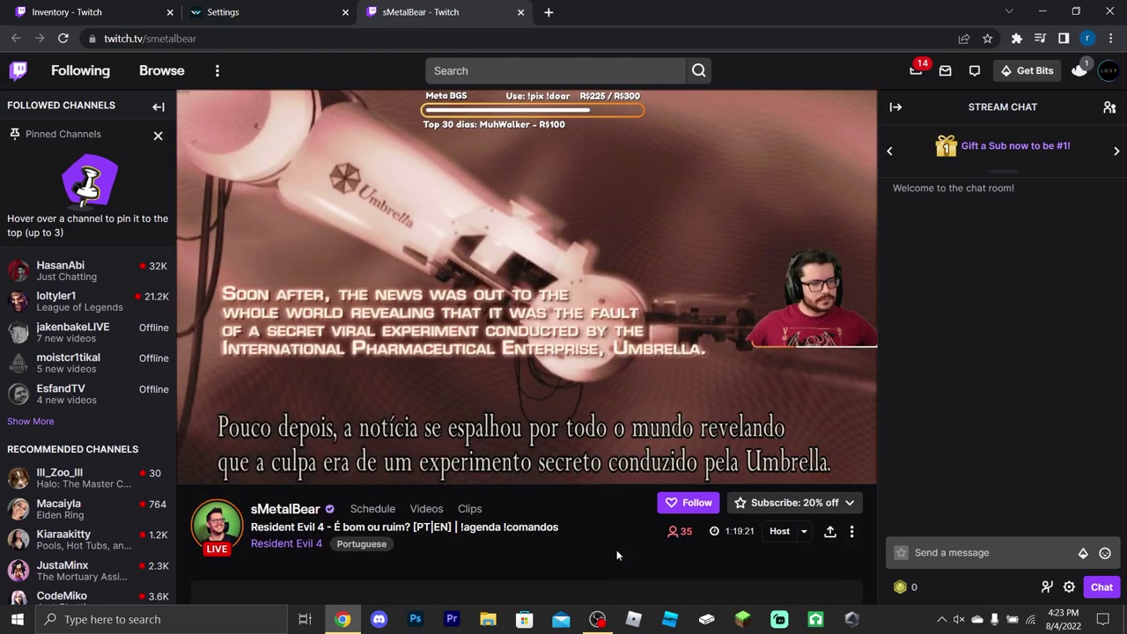
{"action": "left_click", "coordinate": [1108, 70]}
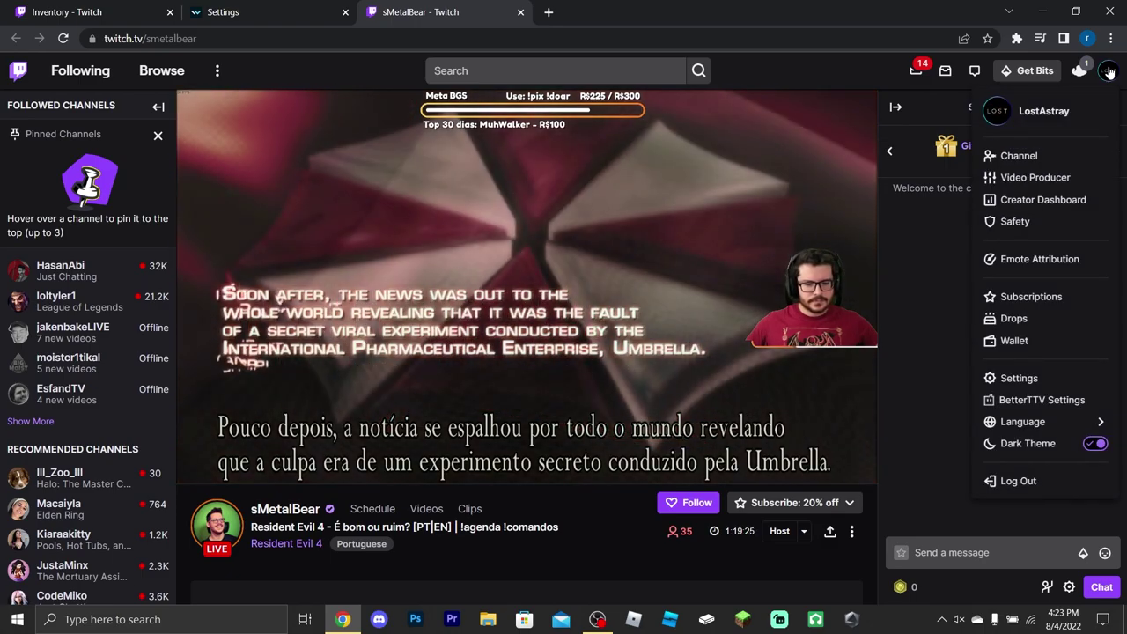
{"action": "left_click", "coordinate": [923, 375]}
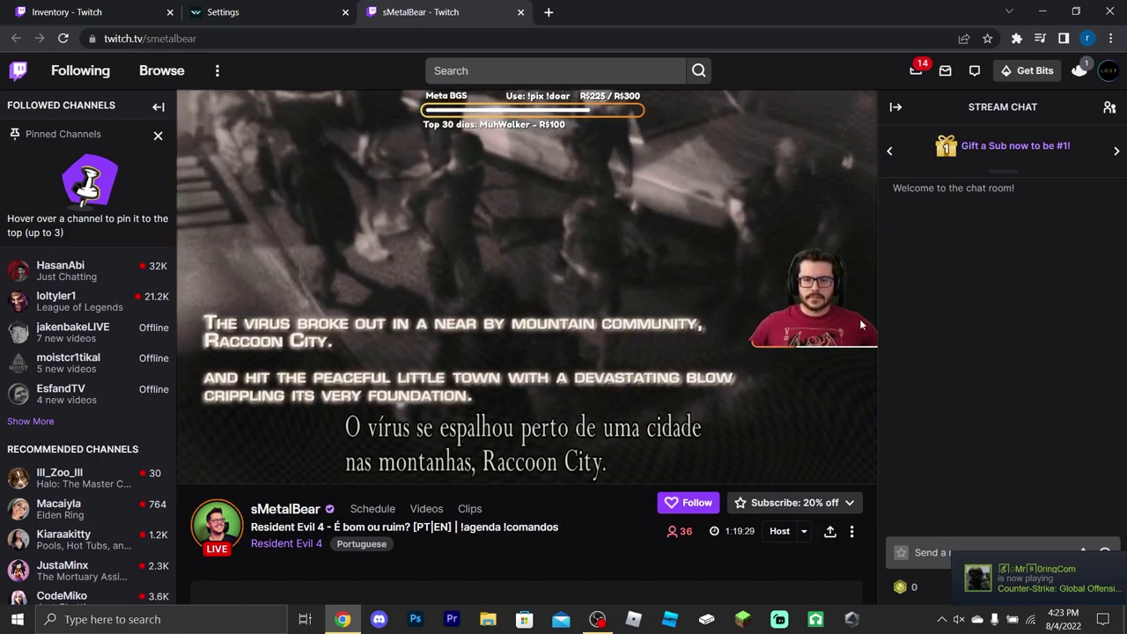
{"action": "left_click", "coordinate": [1110, 74]}
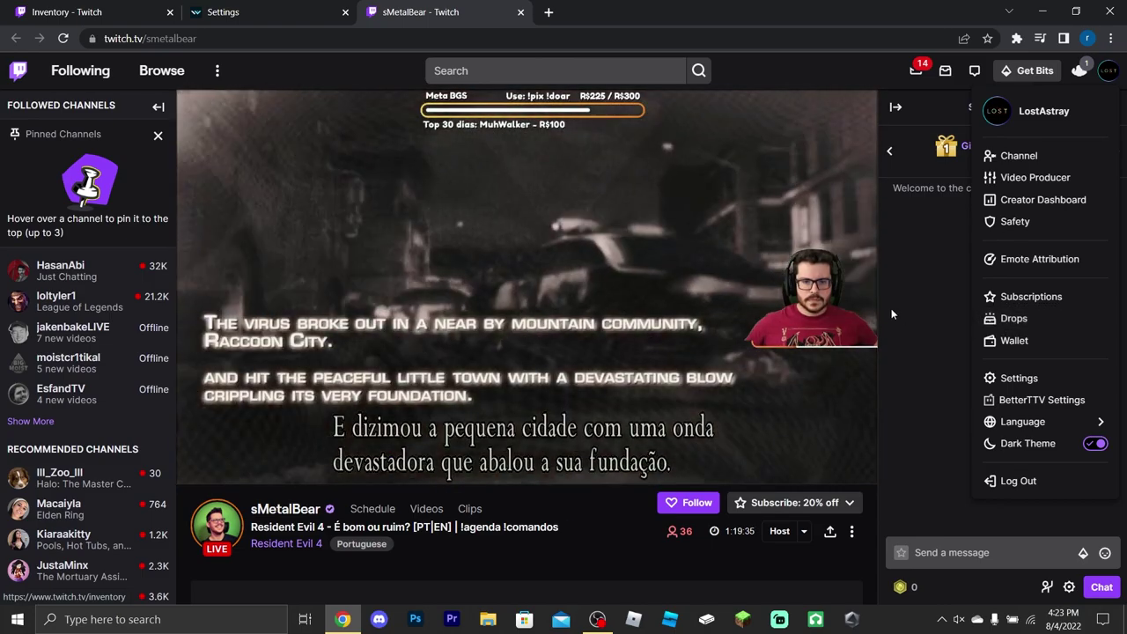
{"action": "left_click", "coordinate": [601, 525]}
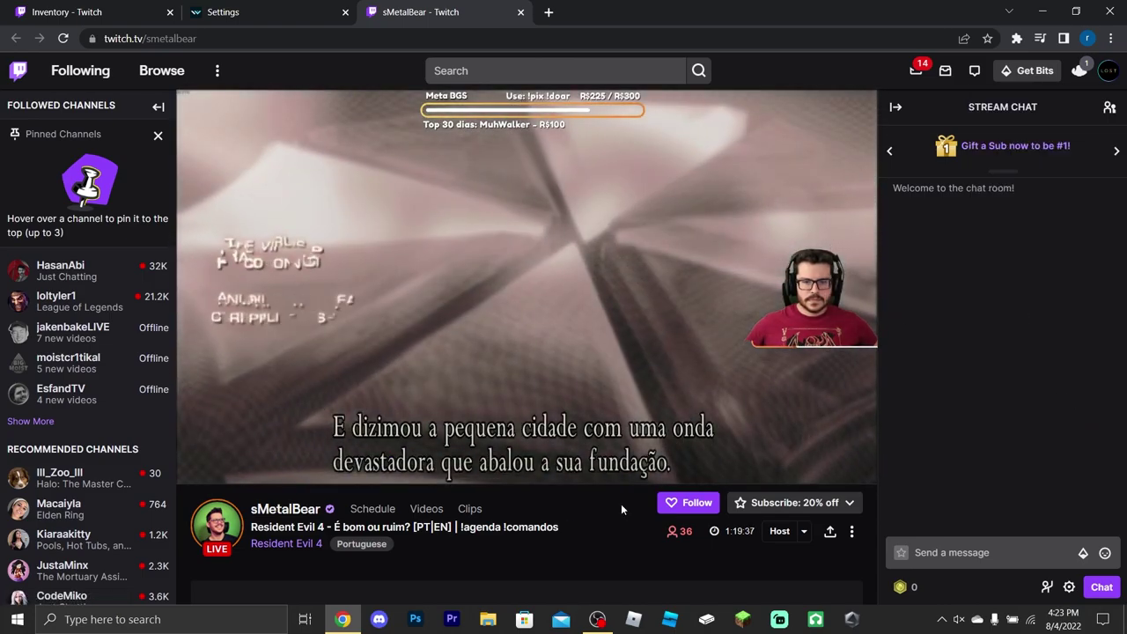
{"action": "left_click", "coordinate": [1107, 70]}
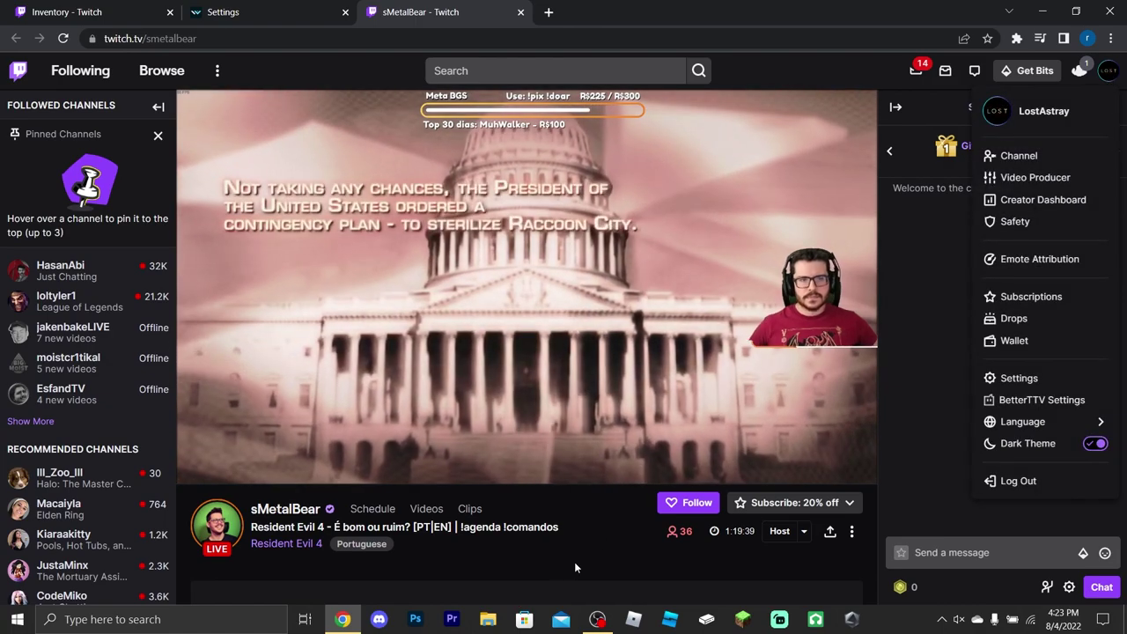
{"action": "left_click", "coordinate": [574, 562]}
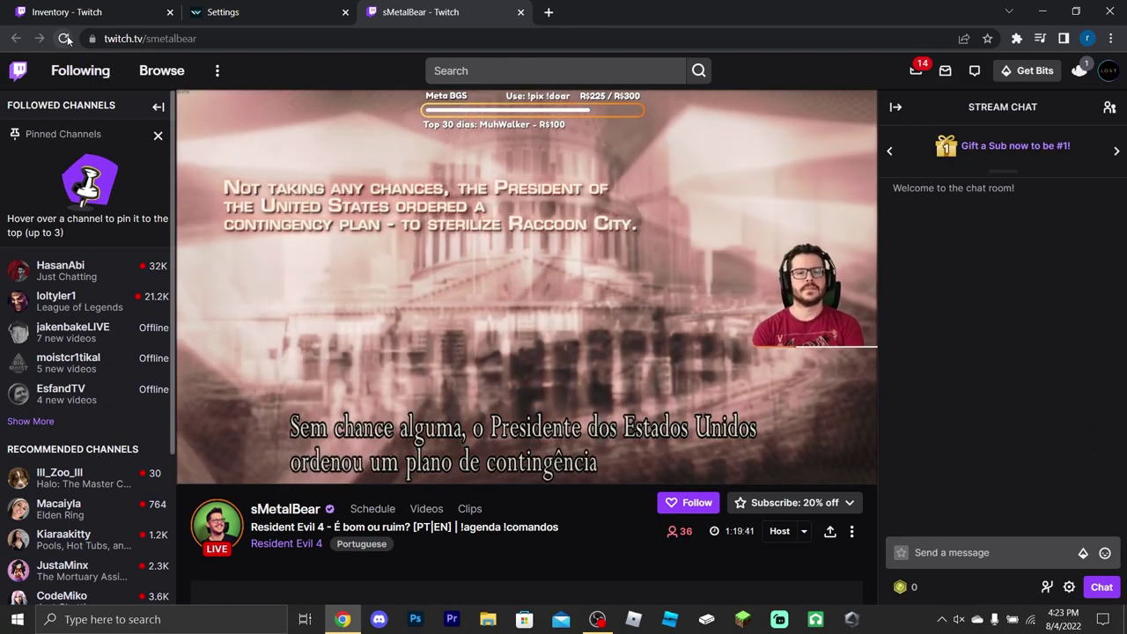
Reload the stream page and drag the Drops entry into a new Inventory tab
{"action": "left_click", "coordinate": [65, 39]}
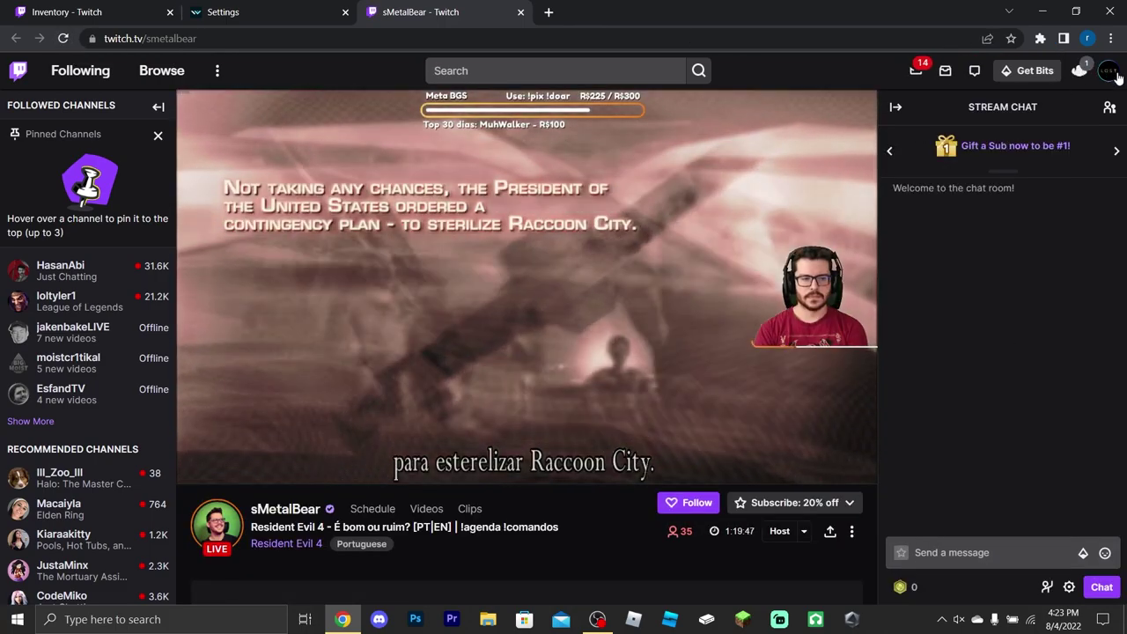
{"action": "left_click", "coordinate": [1112, 72]}
{"action": "left_click", "coordinate": [1111, 72]}
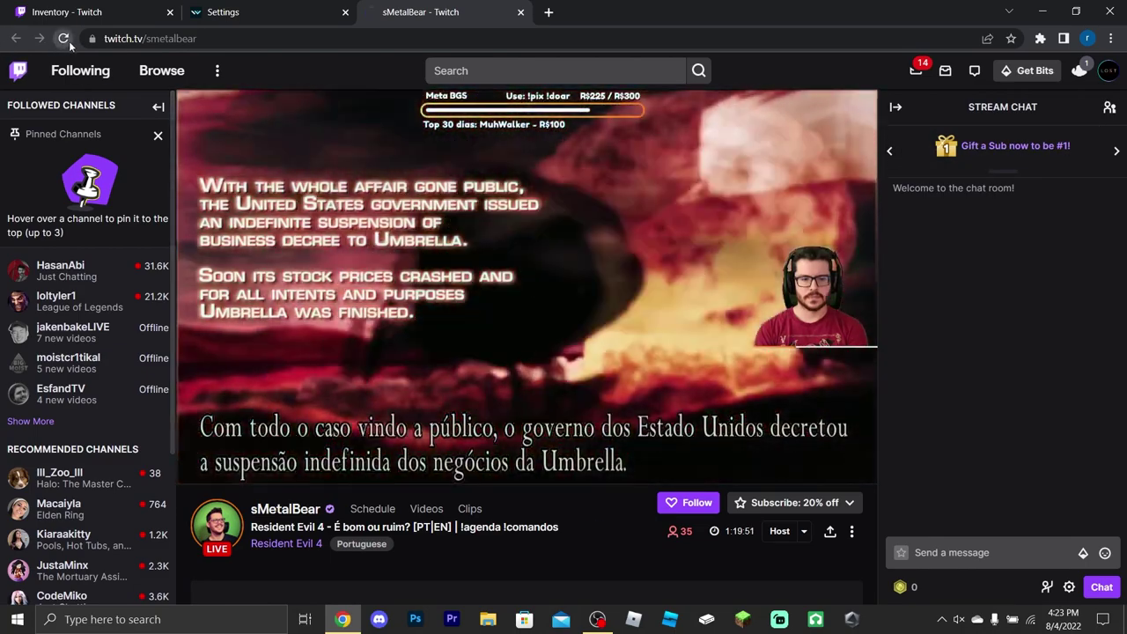
{"action": "left_click", "coordinate": [63, 39]}
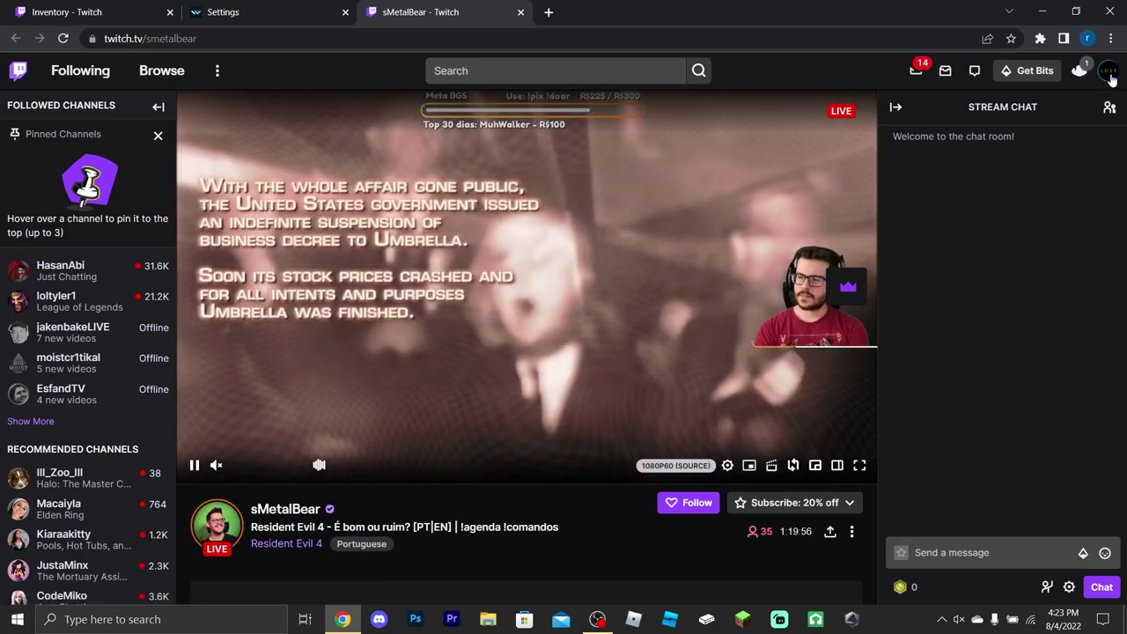
{"action": "left_click", "coordinate": [1108, 73]}
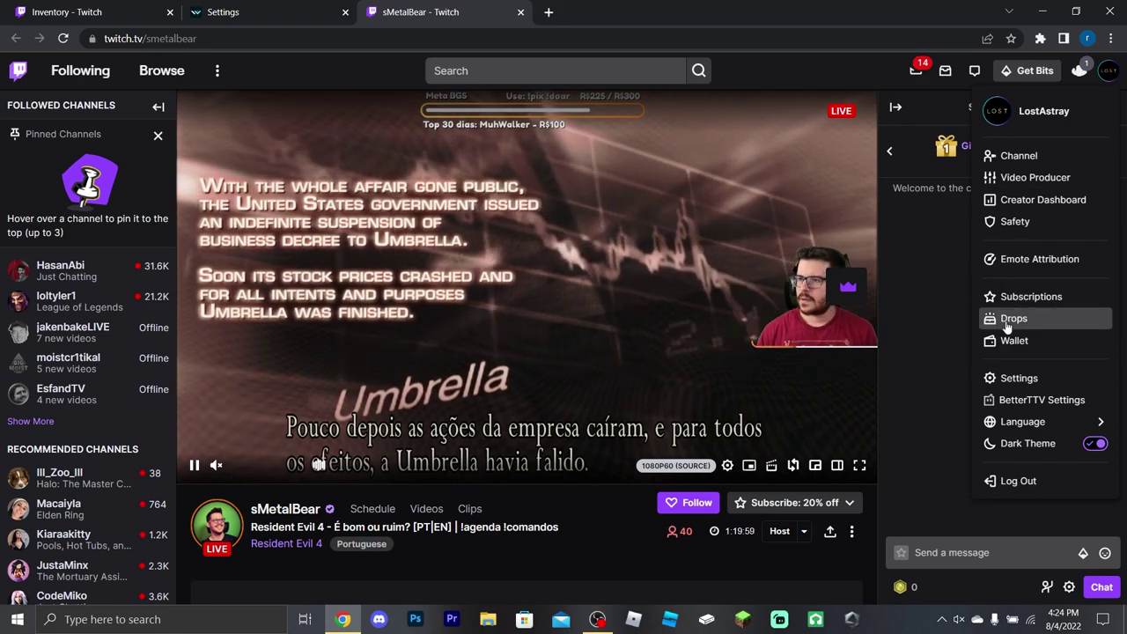
{"action": "left_click_drag", "start_coordinate": [1013, 318], "coordinate": [762, 9]}
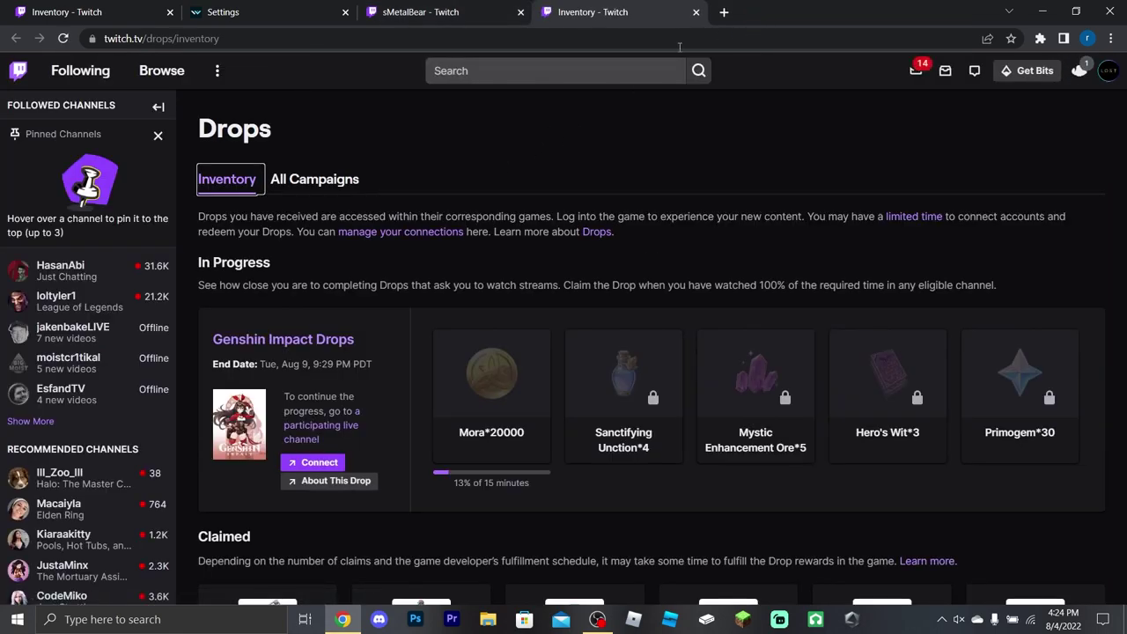
Close the duplicate tabs and mini player, loading the Drops inventory in the stream tab
{"action": "left_click", "coordinate": [696, 12]}
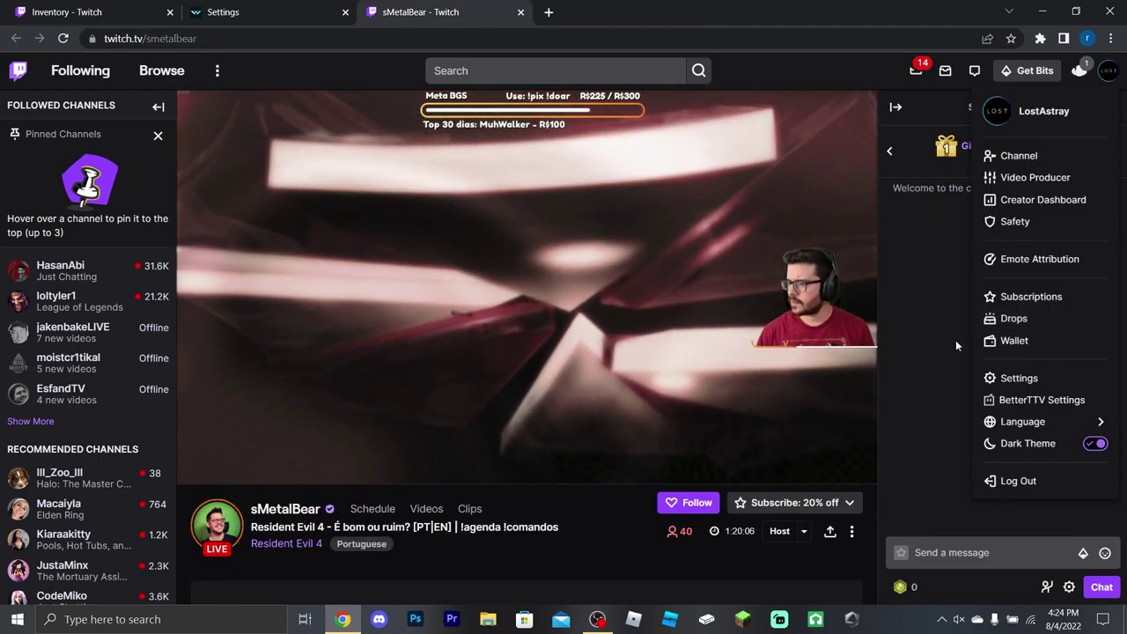
{"action": "left_click", "coordinate": [889, 334]}
{"action": "mouse_move", "coordinate": [550, 472]}
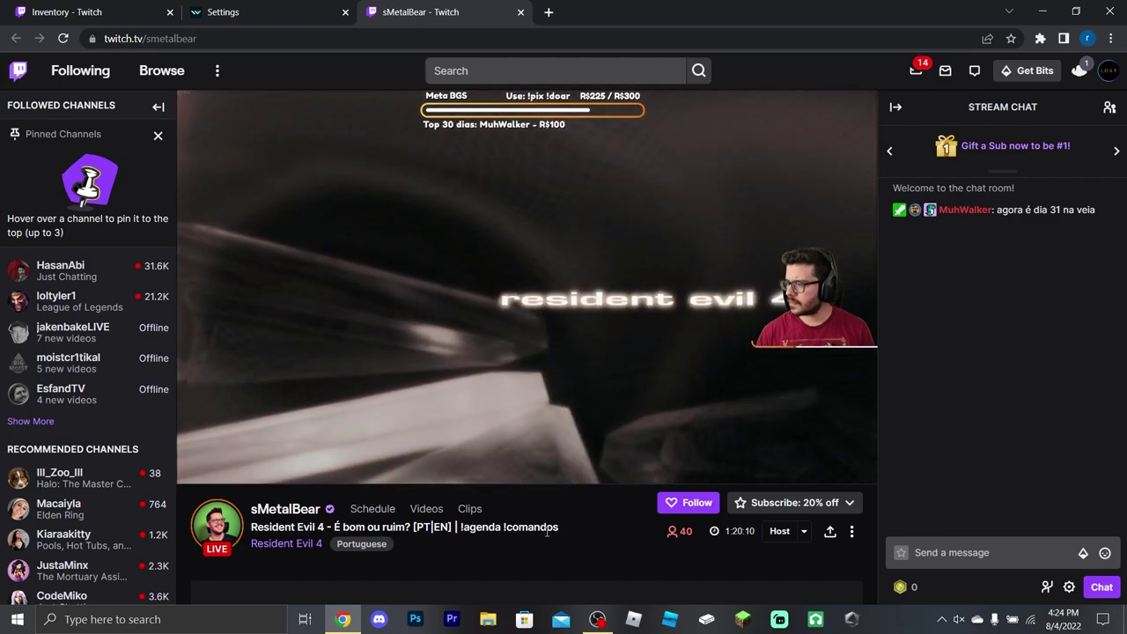
{"action": "left_click", "coordinate": [1108, 70]}
{"action": "left_click", "coordinate": [1021, 318]}
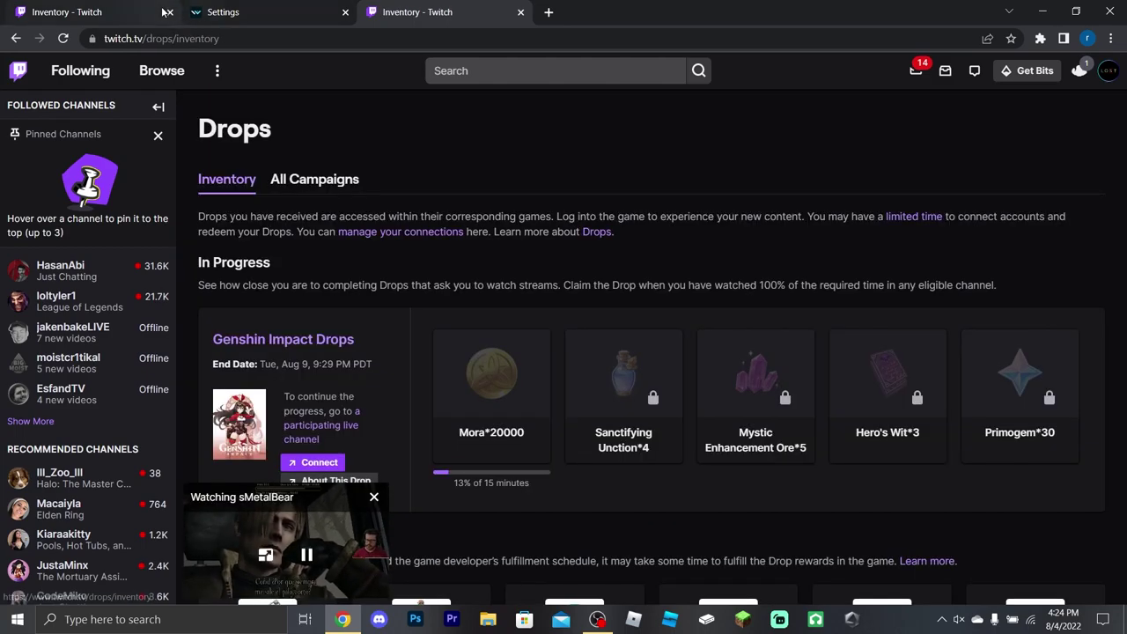
{"action": "left_click", "coordinate": [374, 499]}
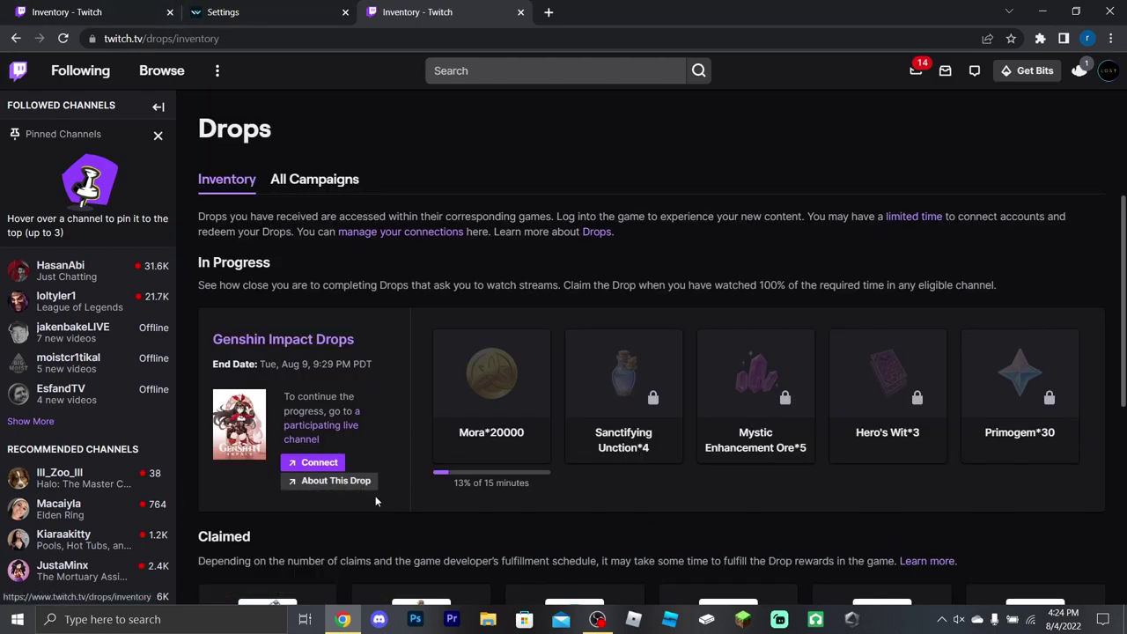
{"action": "left_click", "coordinate": [169, 12]}
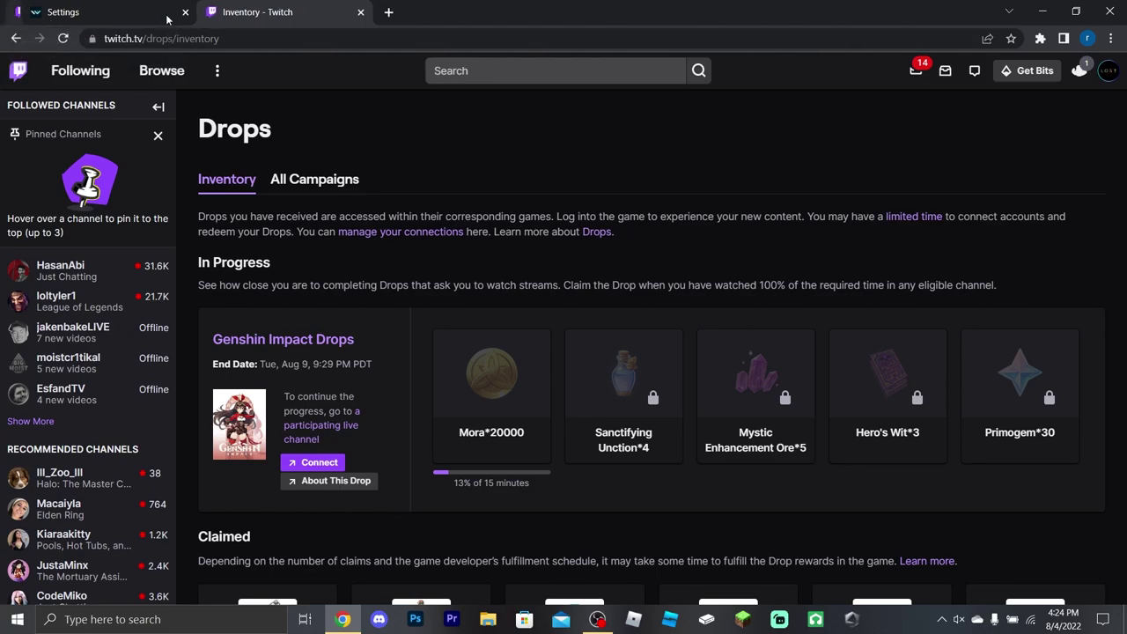
Glance at All Campaigns and return to the Drops inventory, Genshin still at 13%
{"action": "scroll", "coordinate": [565, 371], "scroll_direction": "down", "scroll_amount": 2}
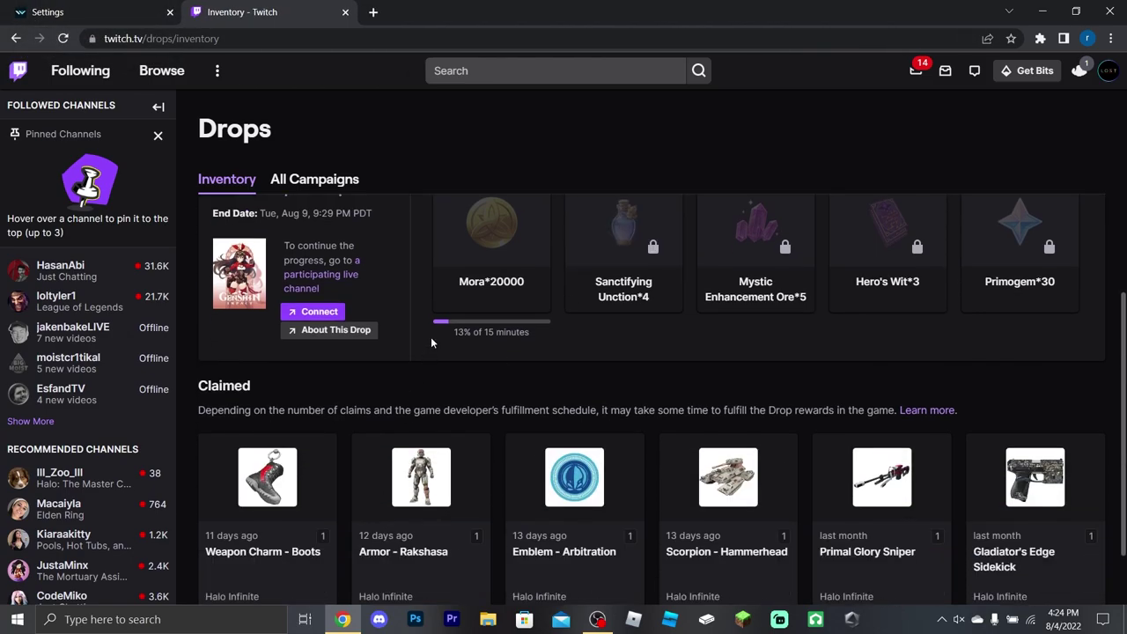
{"action": "scroll", "coordinate": [432, 341], "scroll_direction": "up", "scroll_amount": 2}
{"action": "left_click", "coordinate": [314, 182]}
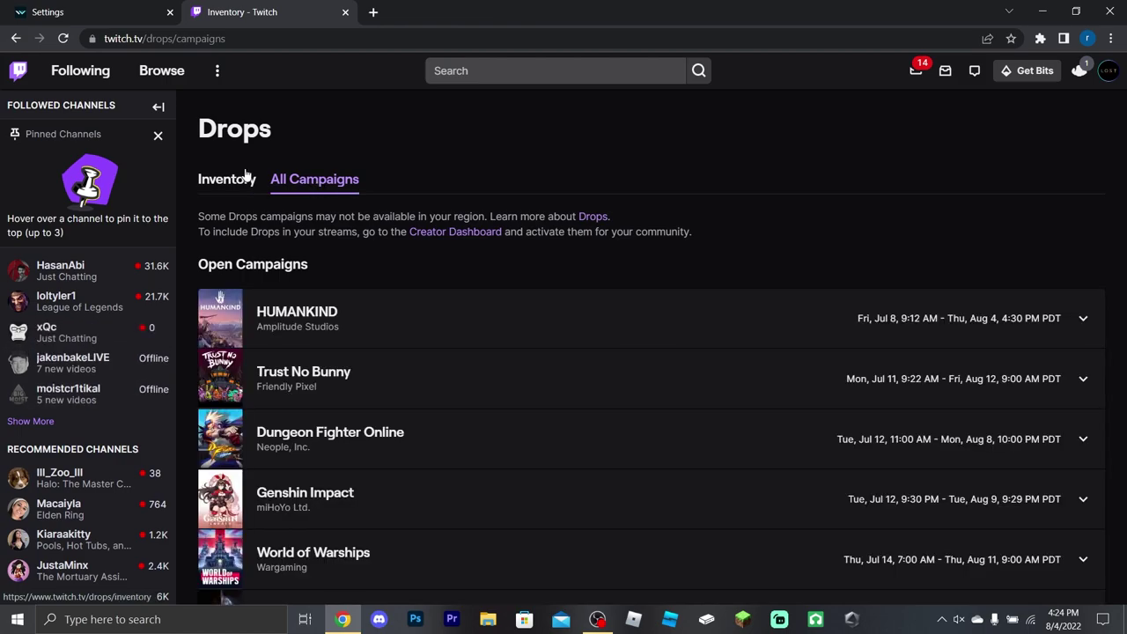
{"action": "left_click", "coordinate": [255, 178]}
{"action": "scroll", "coordinate": [360, 393], "scroll_direction": "down", "scroll_amount": 1}
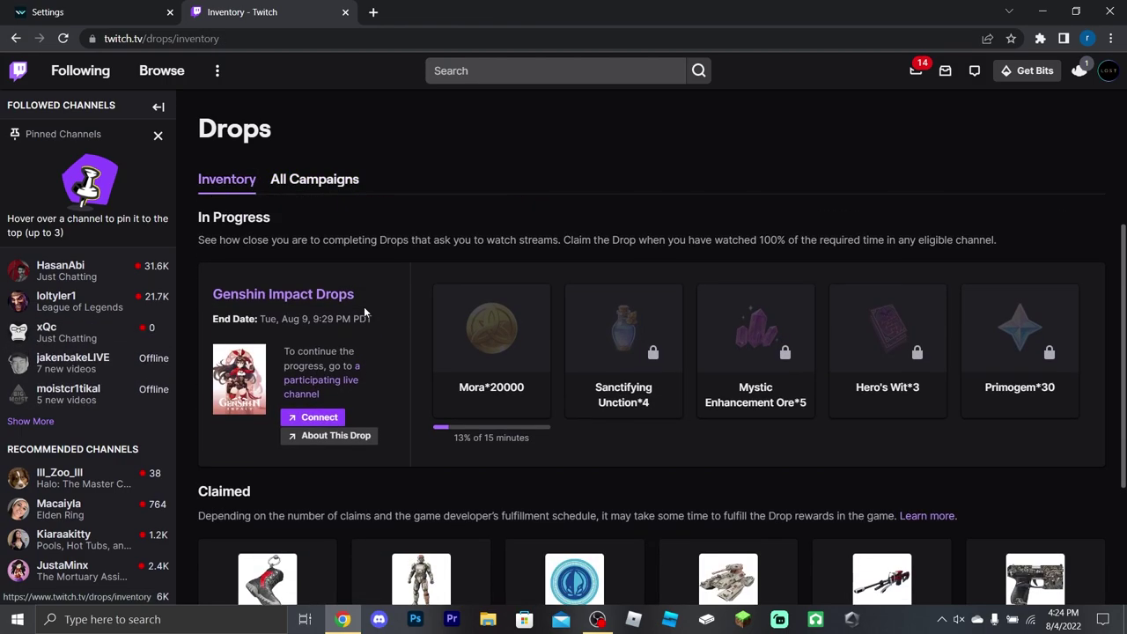
Expand Genshin Impact under All Campaigns and read its rewards and How to Earn the Drop section
{"action": "left_click_drag", "start_coordinate": [343, 385], "coordinate": [336, 362]}
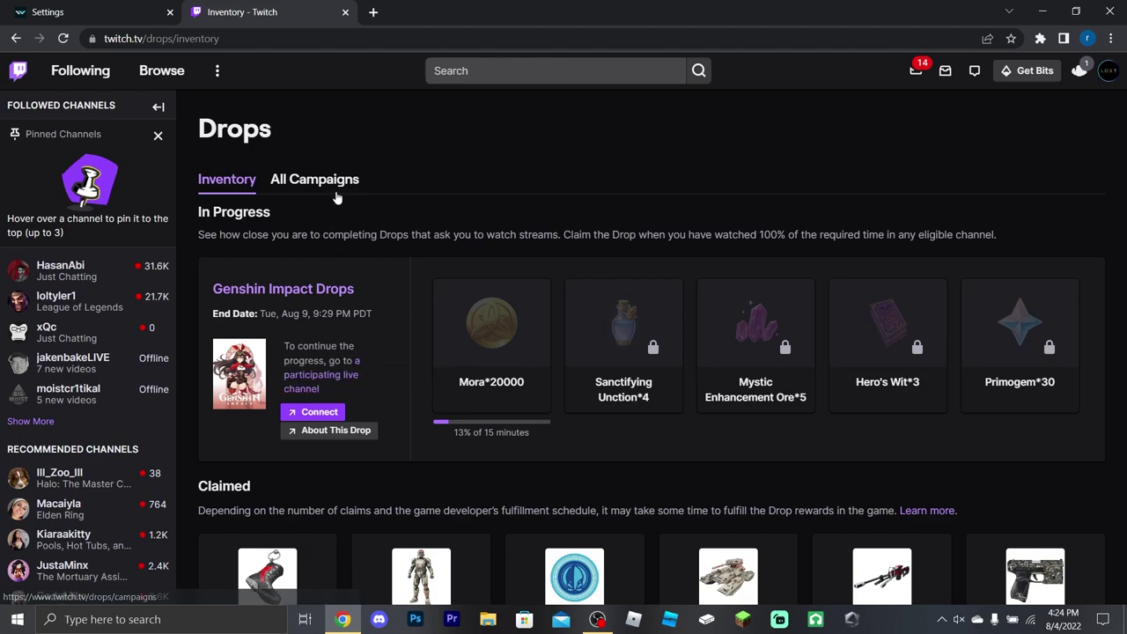
{"action": "scroll", "coordinate": [322, 434], "scroll_direction": "down", "scroll_amount": 1}
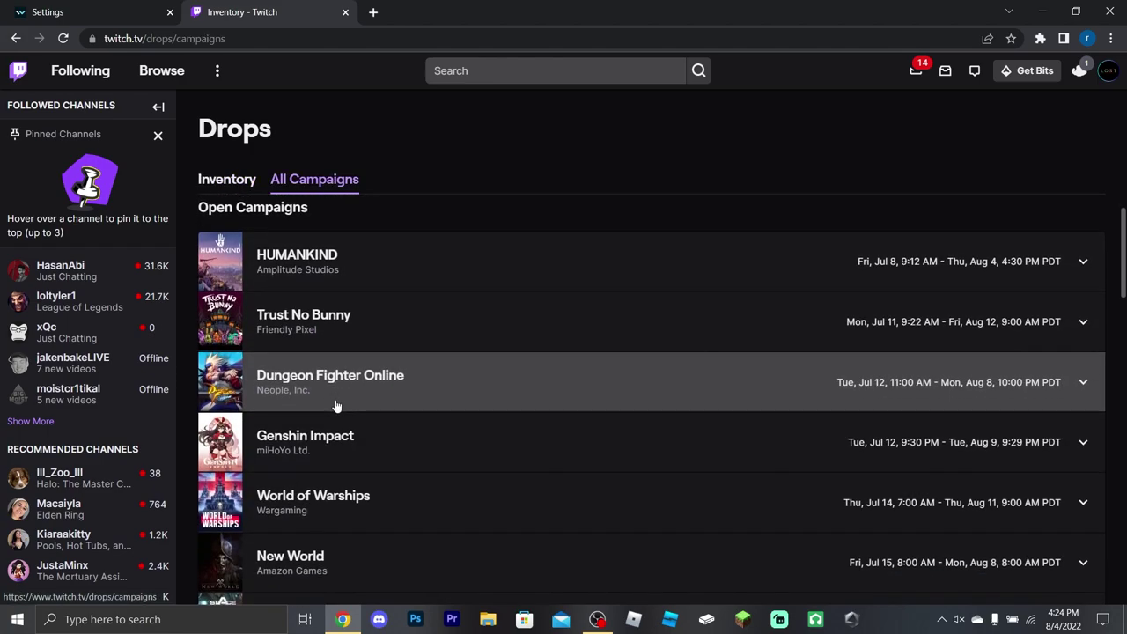
{"action": "left_click", "coordinate": [315, 437]}
{"action": "scroll", "coordinate": [467, 380], "scroll_direction": "down", "scroll_amount": 3}
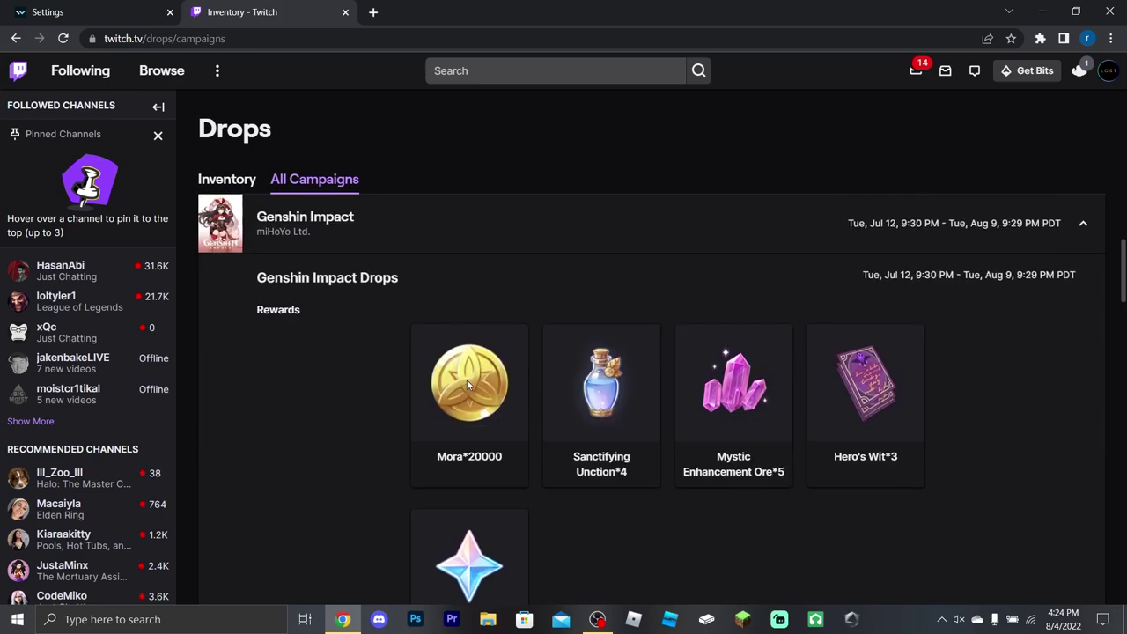
{"action": "scroll", "coordinate": [467, 380], "scroll_direction": "down", "scroll_amount": 2}
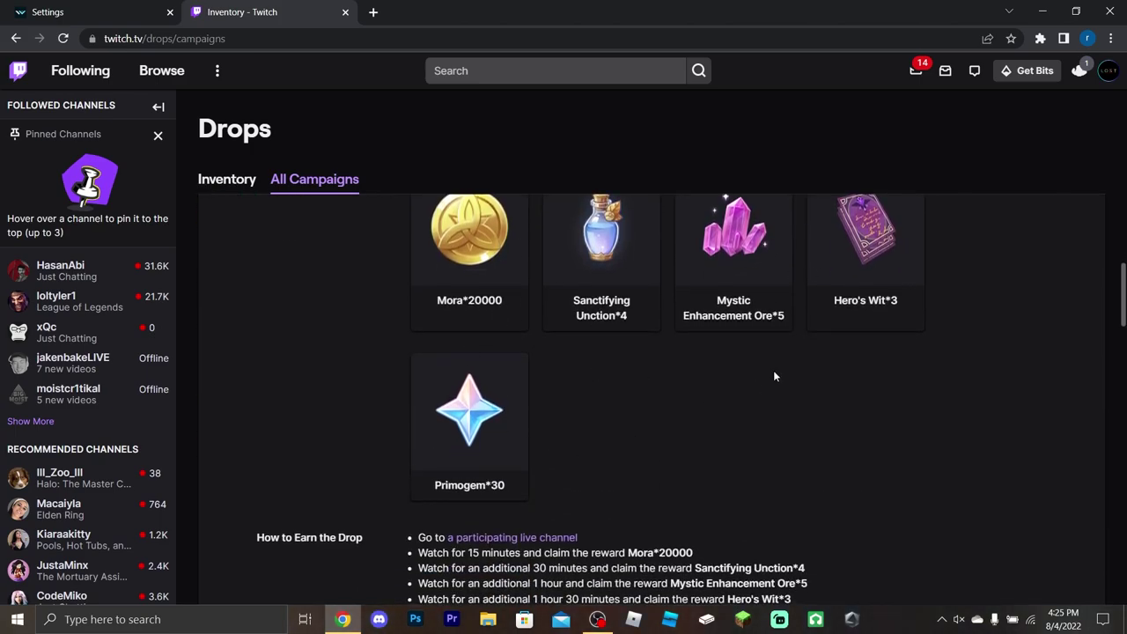
{"action": "scroll", "coordinate": [616, 378], "scroll_direction": "down", "scroll_amount": 3}
{"action": "scroll", "coordinate": [582, 326], "scroll_direction": "up", "scroll_amount": 3}
{"action": "scroll", "coordinate": [409, 513], "scroll_direction": "down", "scroll_amount": 3}
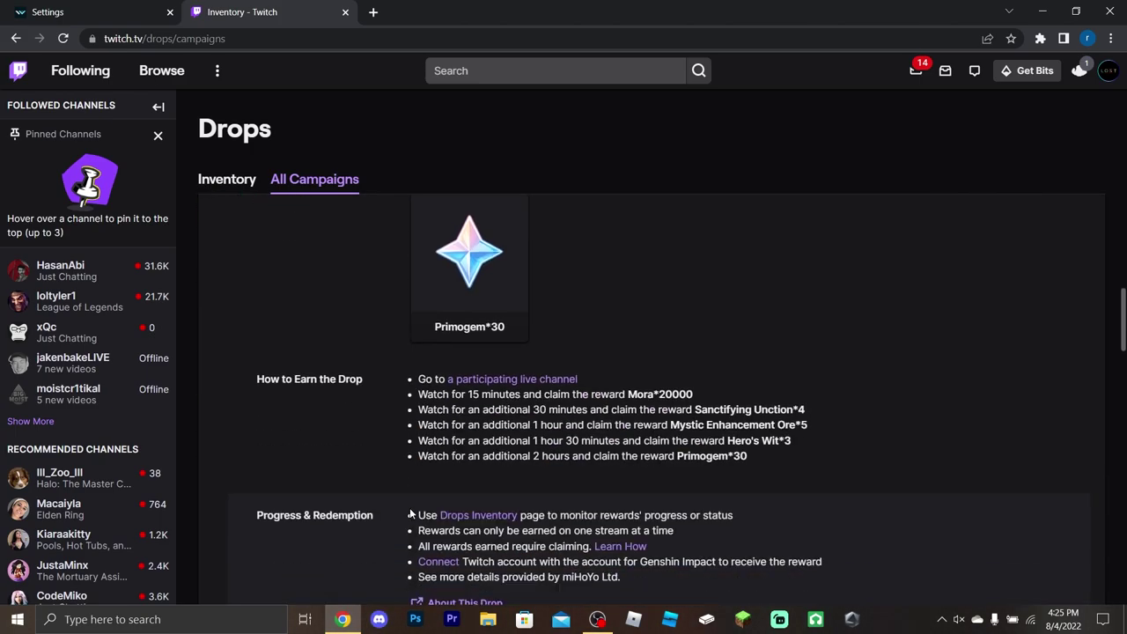
{"action": "scroll", "coordinate": [404, 490], "scroll_direction": "down", "scroll_amount": 1}
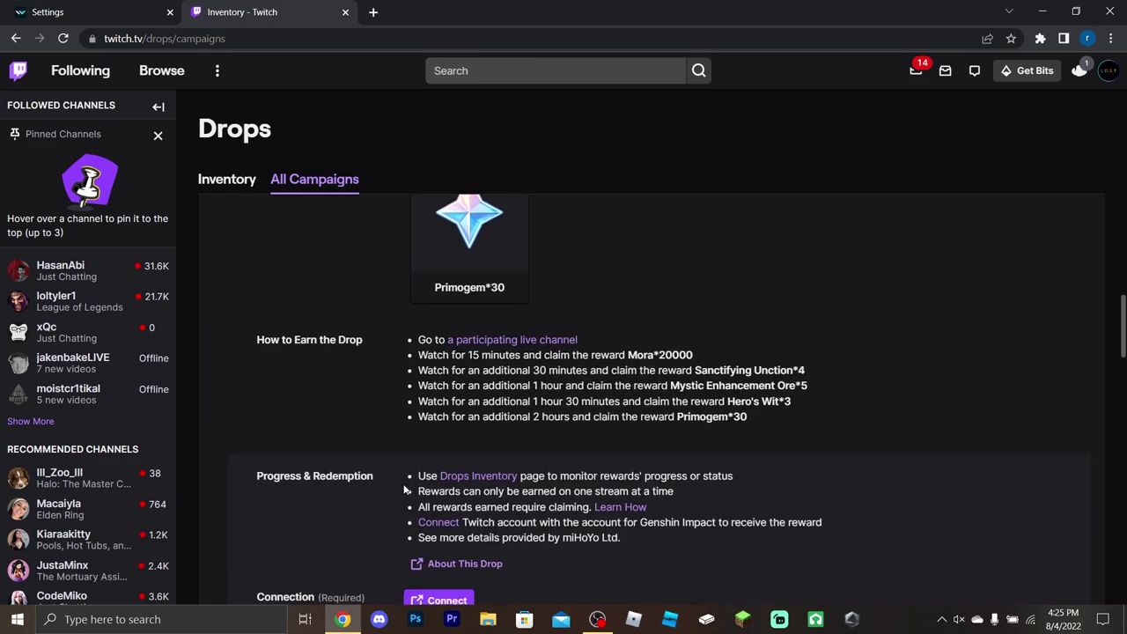
{"action": "scroll", "coordinate": [368, 474], "scroll_direction": "down", "scroll_amount": 2}
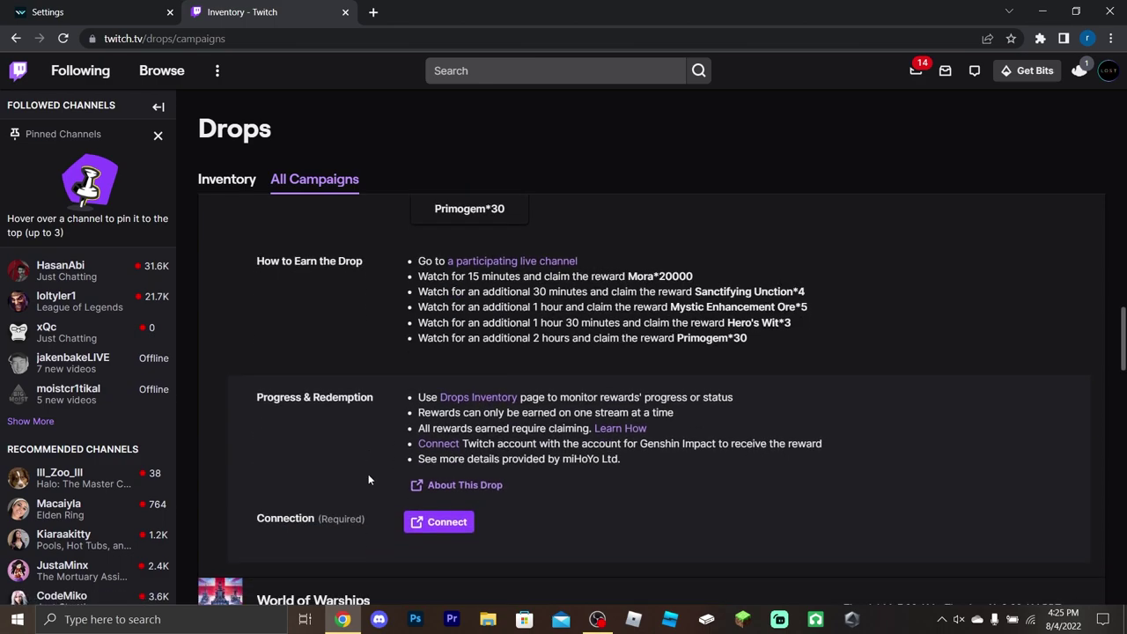
{"action": "scroll", "coordinate": [368, 474], "scroll_direction": "up", "scroll_amount": 3}
Open the participating Genshin Impact live channels in a new tab and browse the Drops Enabled streams
{"action": "left_click", "coordinate": [554, 381]}
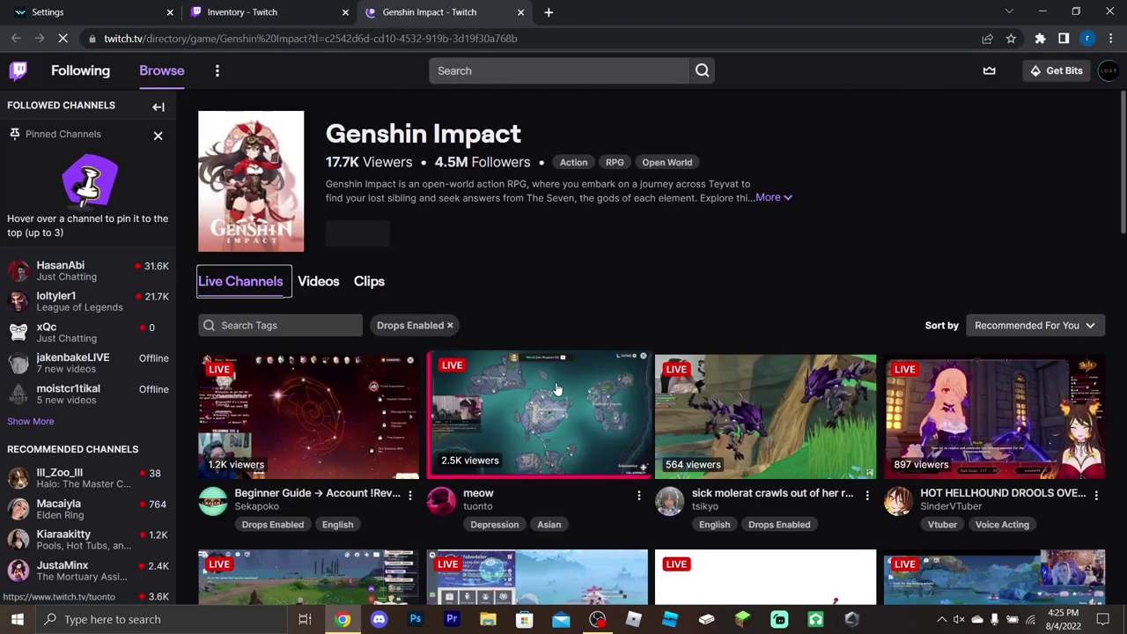
{"action": "scroll", "coordinate": [674, 315], "scroll_direction": "down", "scroll_amount": 4}
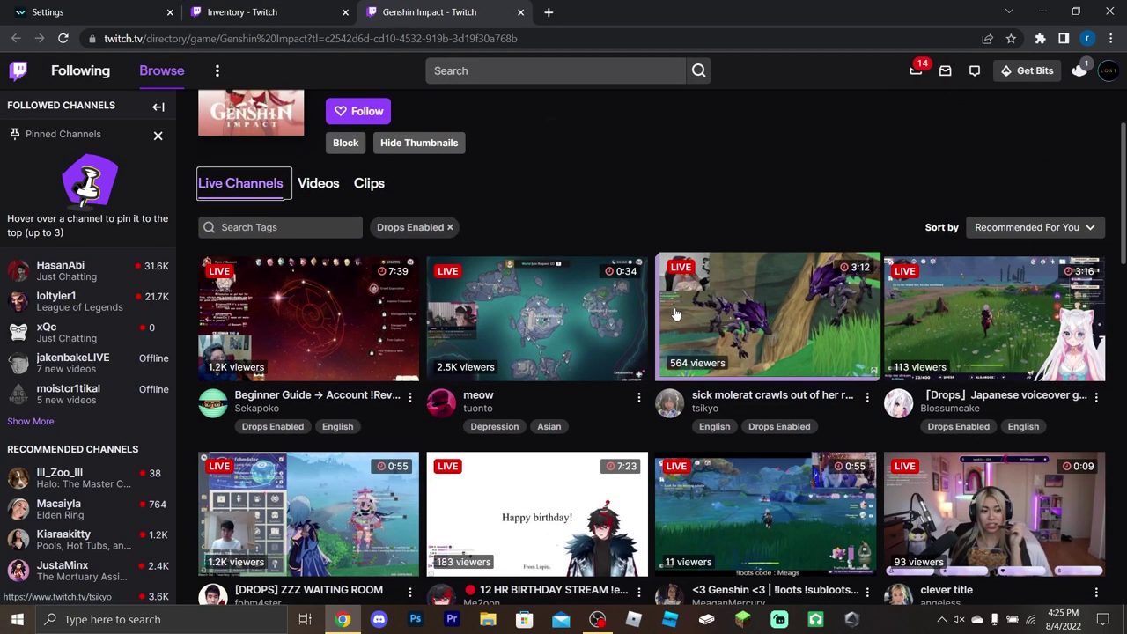
{"action": "scroll", "coordinate": [674, 314], "scroll_direction": "up", "scroll_amount": 1}
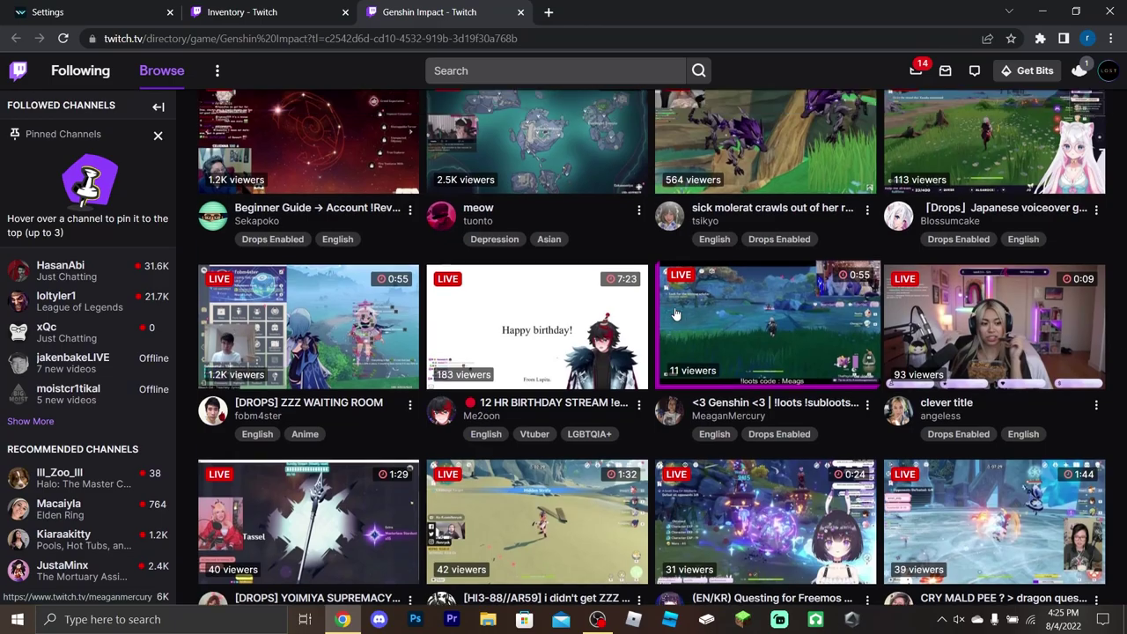
{"action": "scroll", "coordinate": [595, 292], "scroll_direction": "down", "scroll_amount": 10}
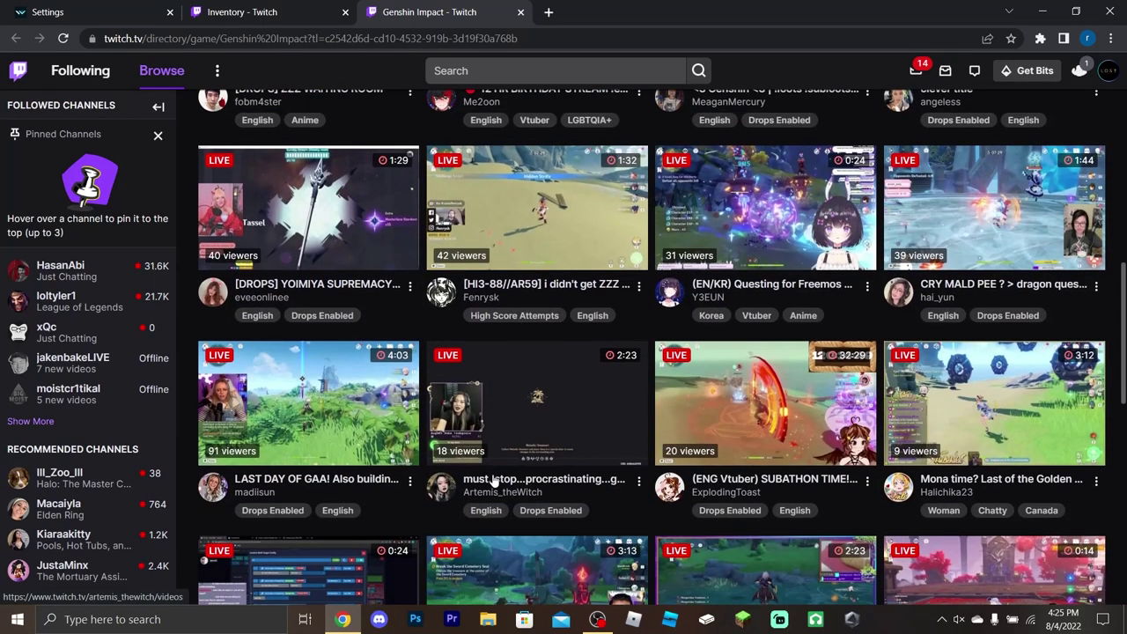
{"action": "scroll", "coordinate": [495, 480], "scroll_direction": "down", "scroll_amount": 10}
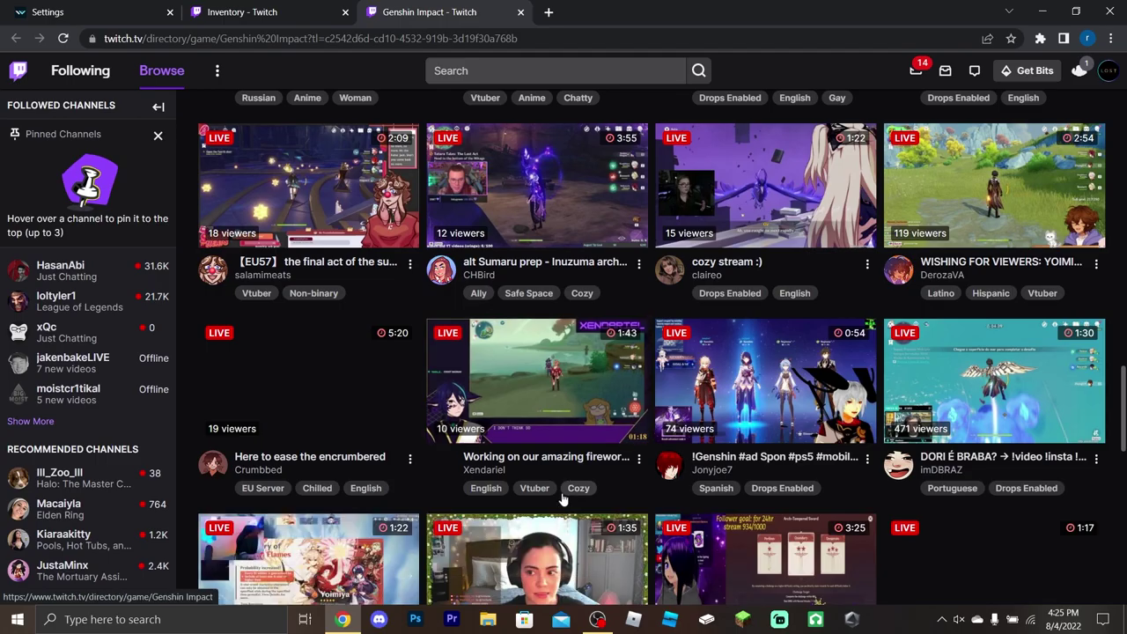
{"action": "scroll", "coordinate": [561, 489], "scroll_direction": "down", "scroll_amount": 10}
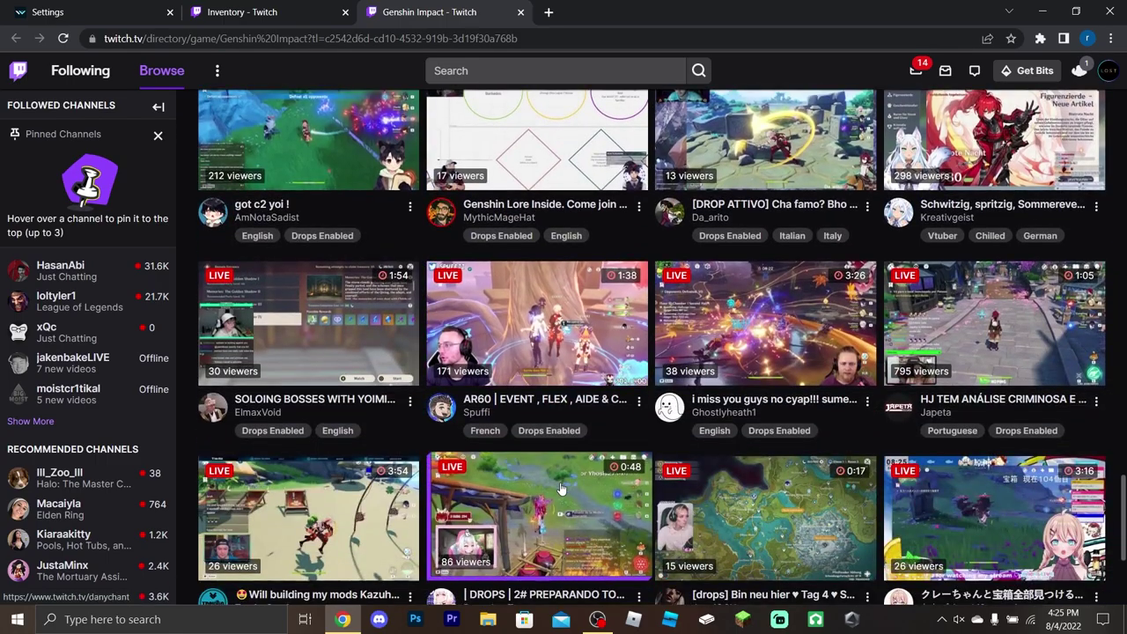
{"action": "scroll", "coordinate": [561, 489], "scroll_direction": "down", "scroll_amount": 10}
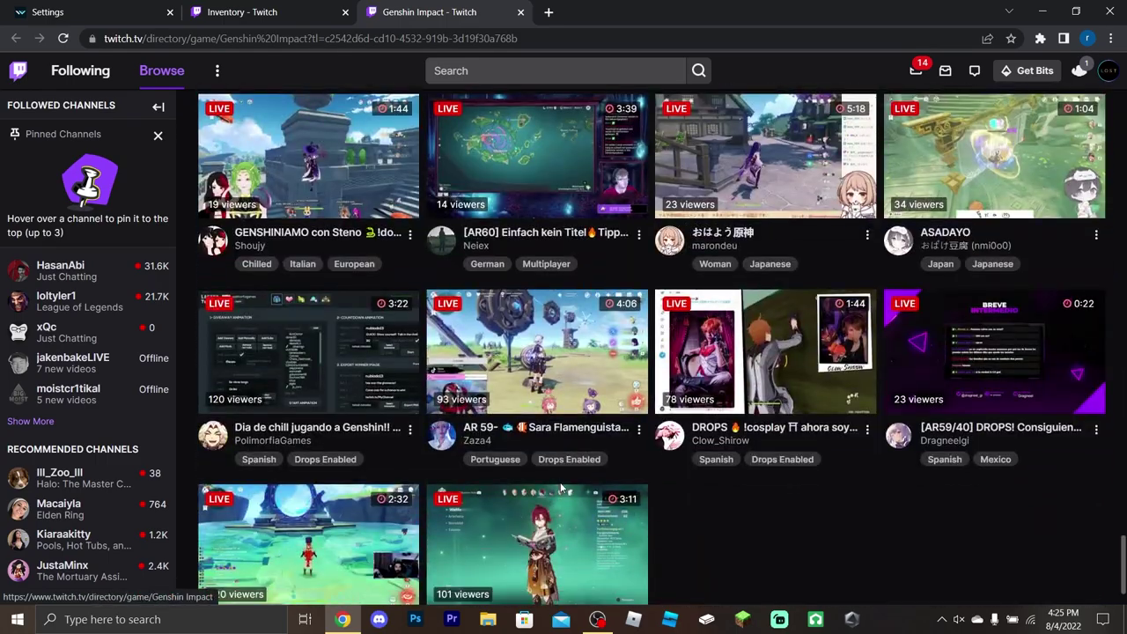
{"action": "scroll", "coordinate": [560, 488], "scroll_direction": "down", "scroll_amount": 3}
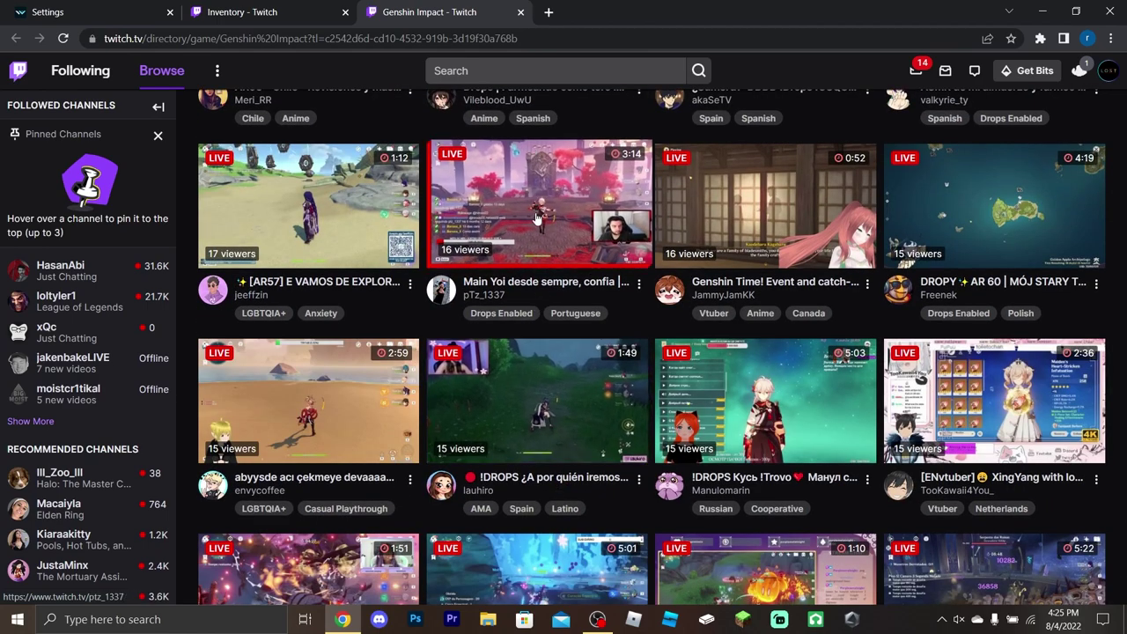
{"action": "scroll", "coordinate": [848, 412], "scroll_direction": "up", "scroll_amount": 5}
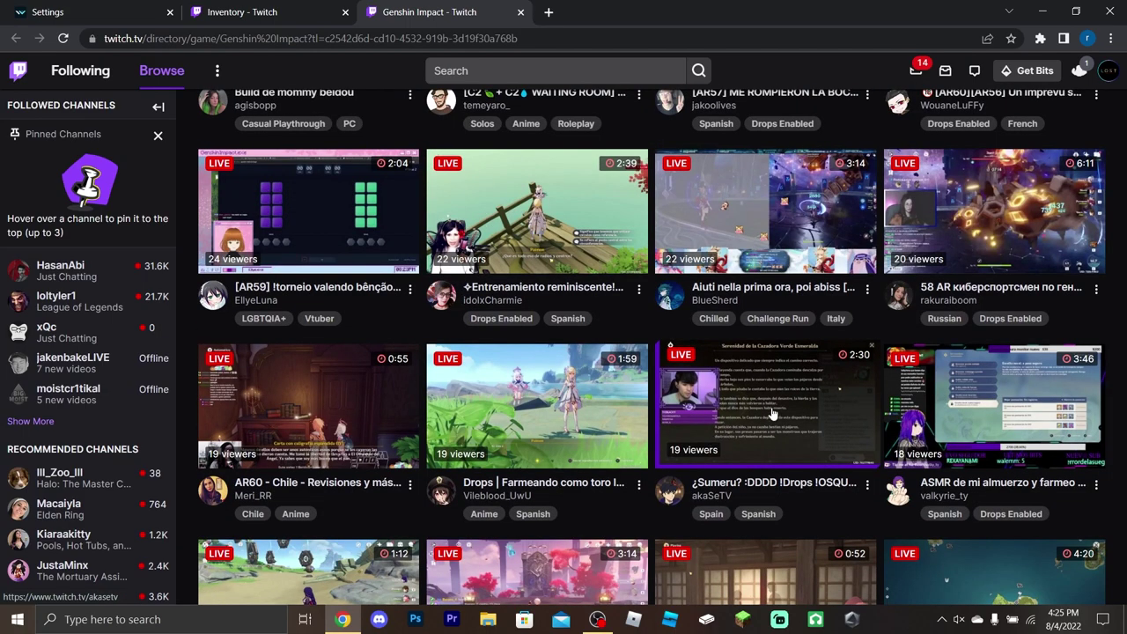
Open akaSeTV's live Genshin Impact stream, read the chat's Twitch Drops notice, and dismiss it
{"action": "left_click", "coordinate": [771, 411]}
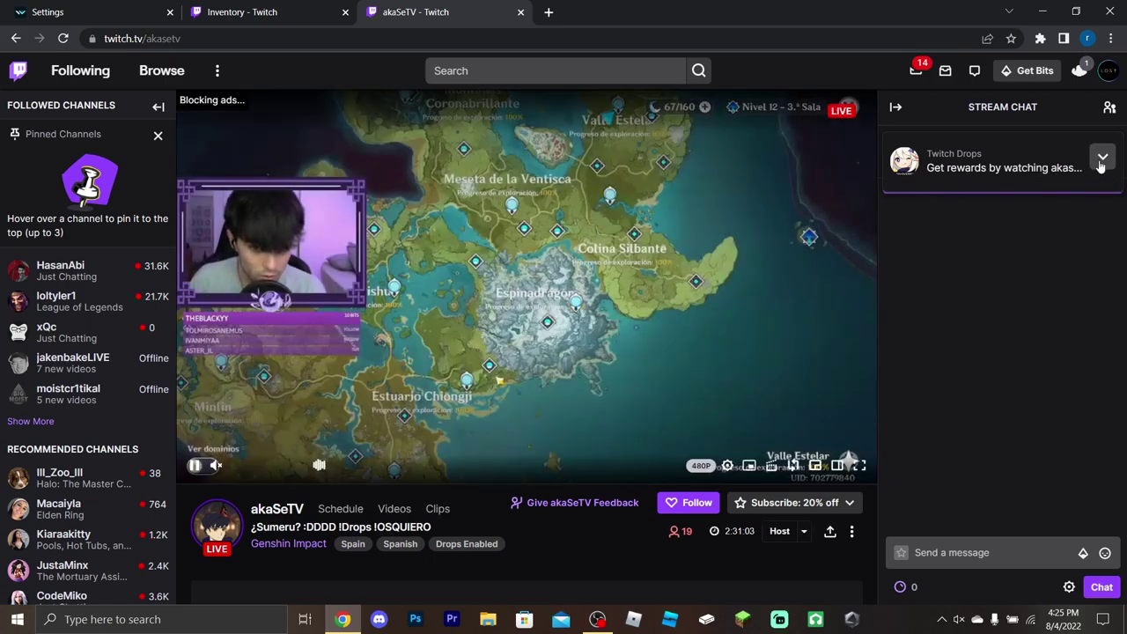
{"action": "left_click", "coordinate": [1048, 164]}
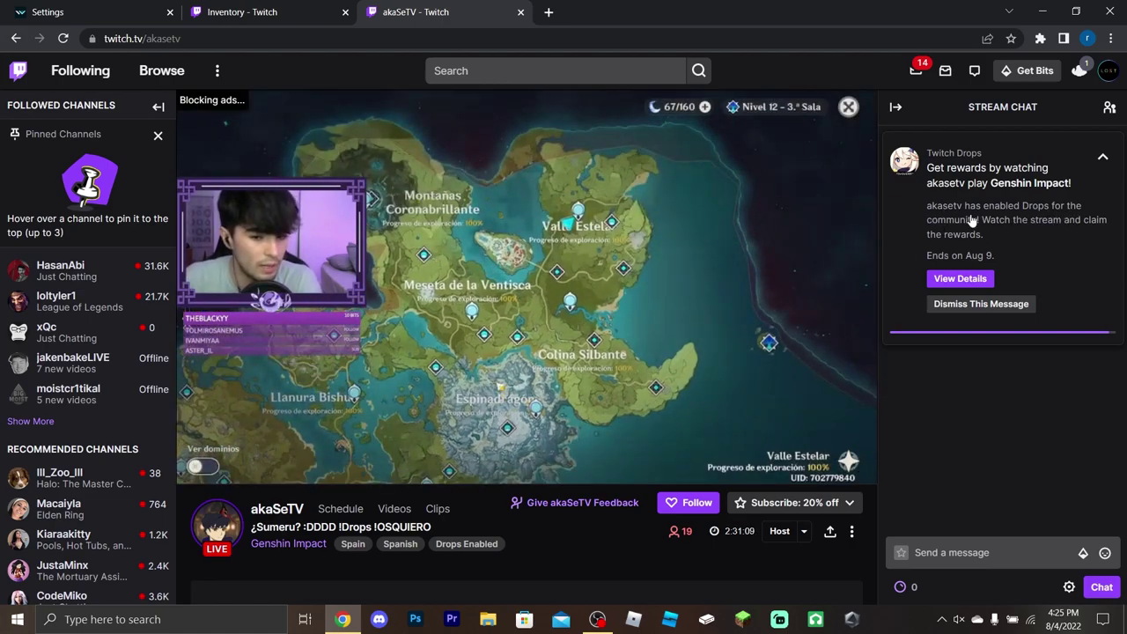
{"action": "left_click", "coordinate": [983, 304]}
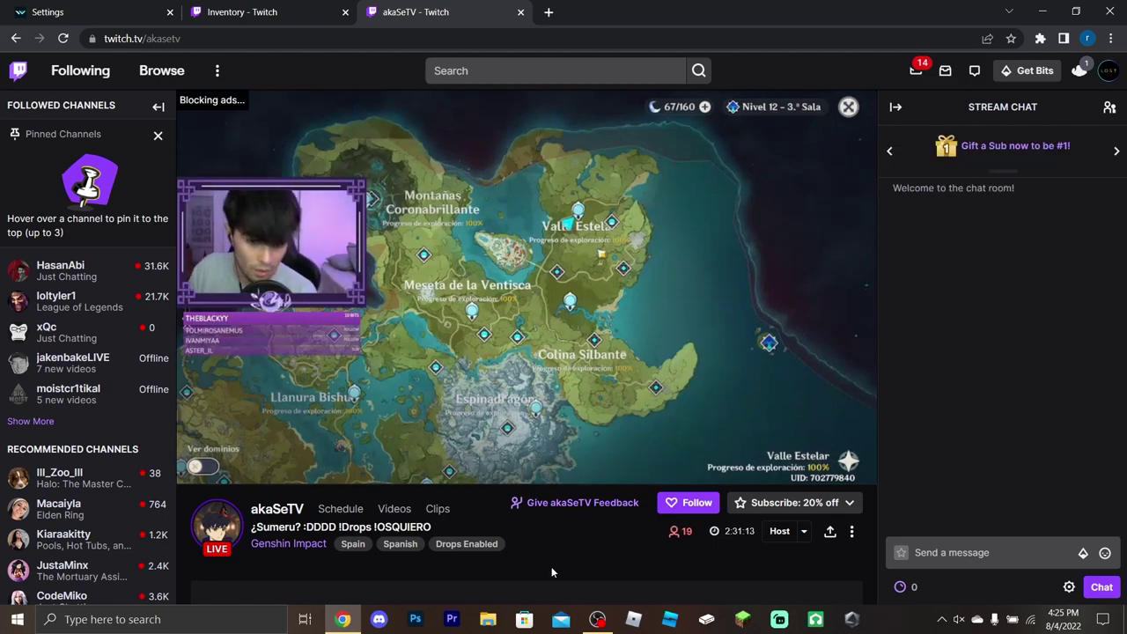
Dismiss the Pinned Channels tip while looking through the account menu
{"action": "left_click", "coordinate": [1108, 73]}
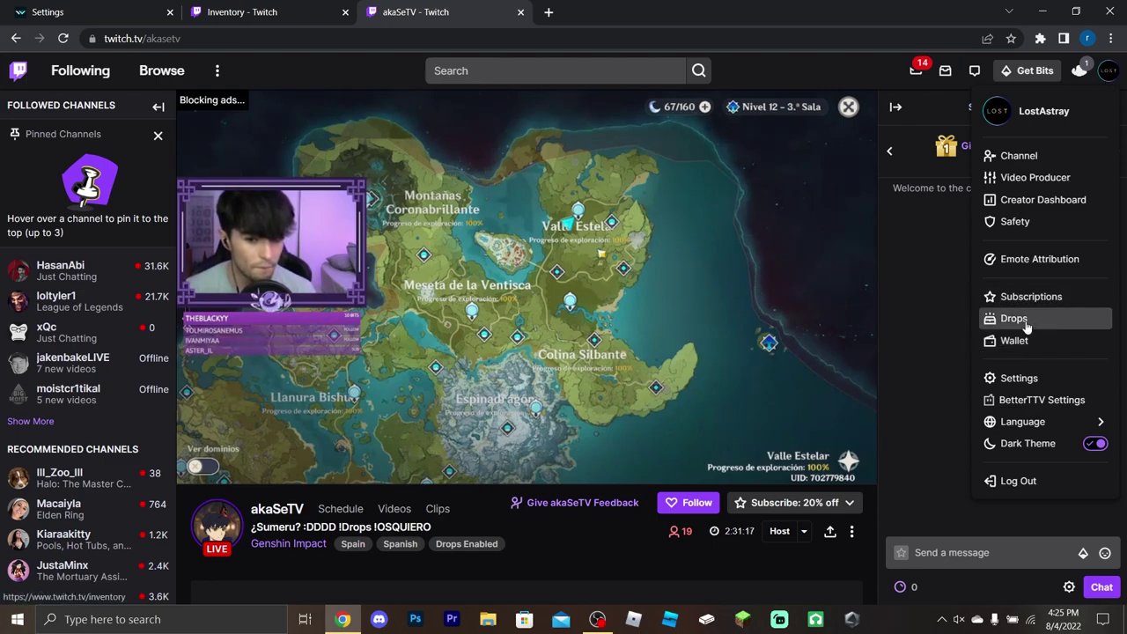
{"action": "left_click", "coordinate": [951, 333]}
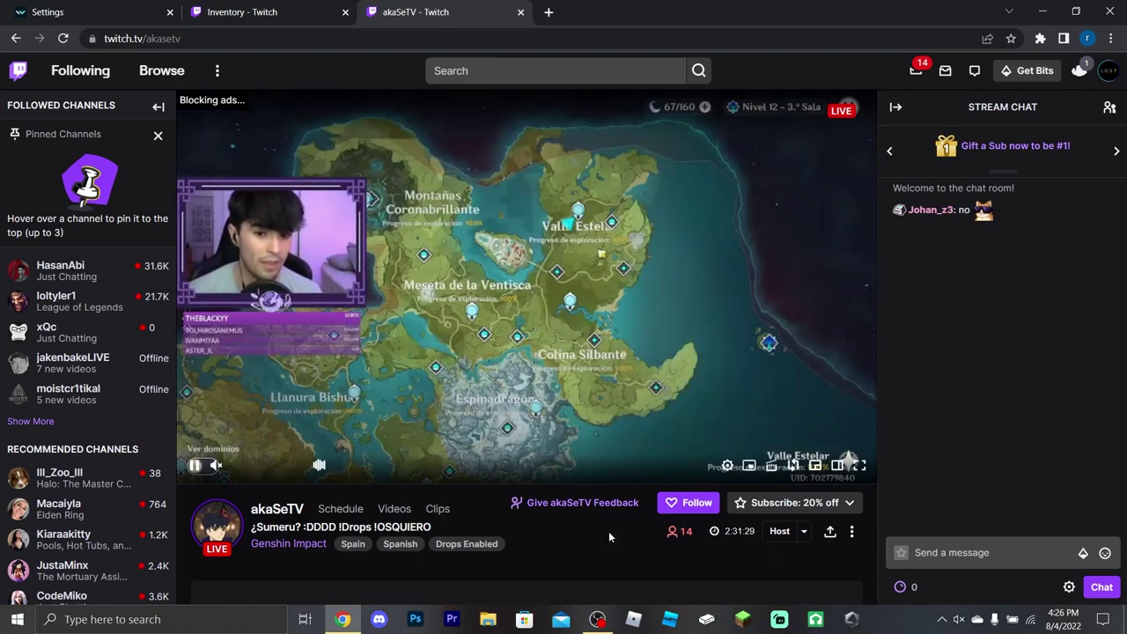
{"action": "left_click", "coordinate": [157, 137]}
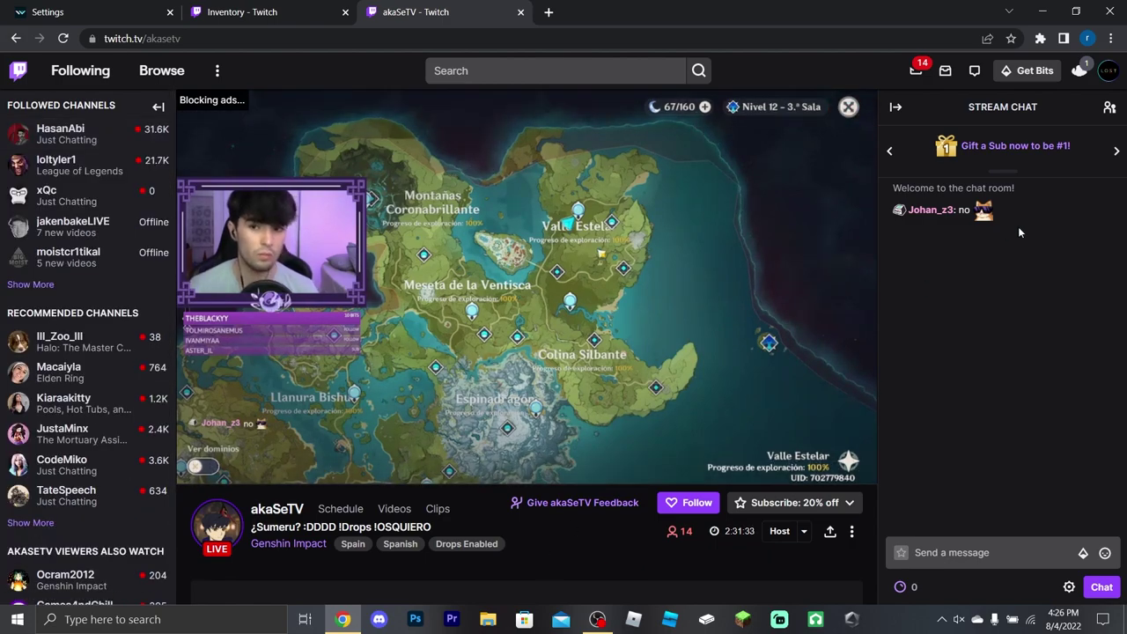
{"action": "left_click", "coordinate": [1112, 71]}
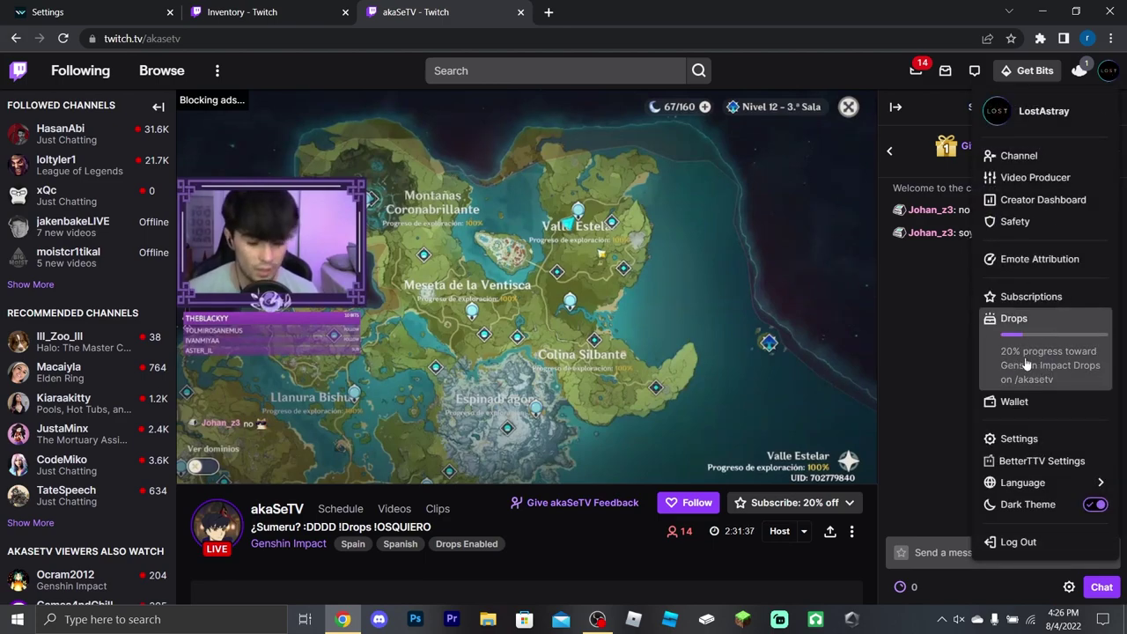
{"action": "left_click", "coordinate": [571, 515]}
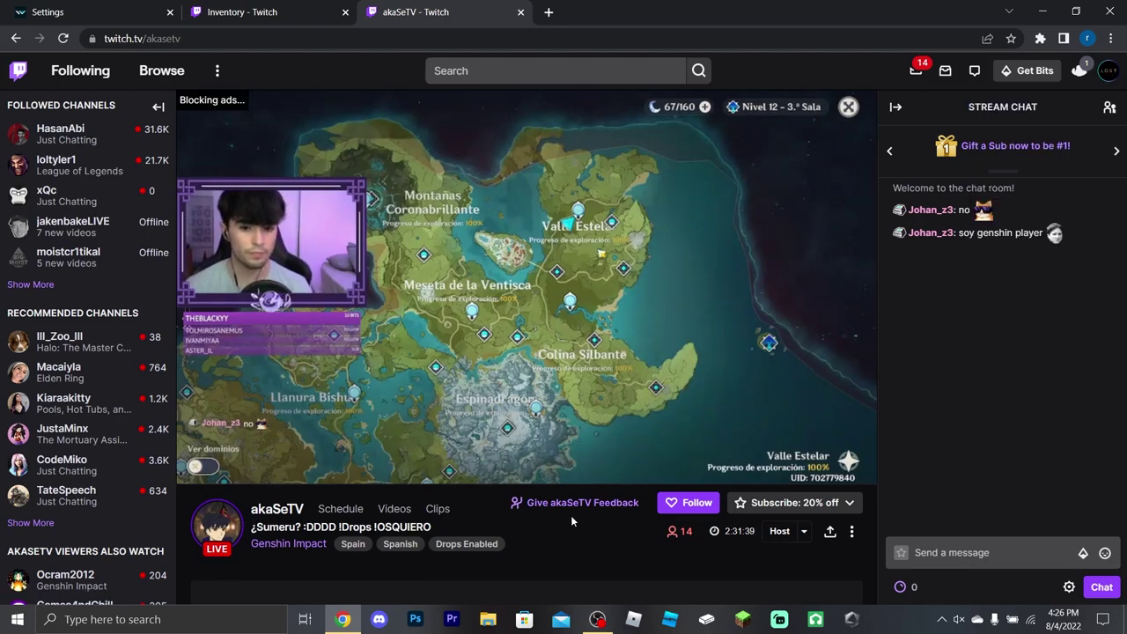
Reload the akaSeTV stream, dismiss the Drops banner again, and check the Drops progress in the account menu
{"action": "left_click", "coordinate": [64, 39]}
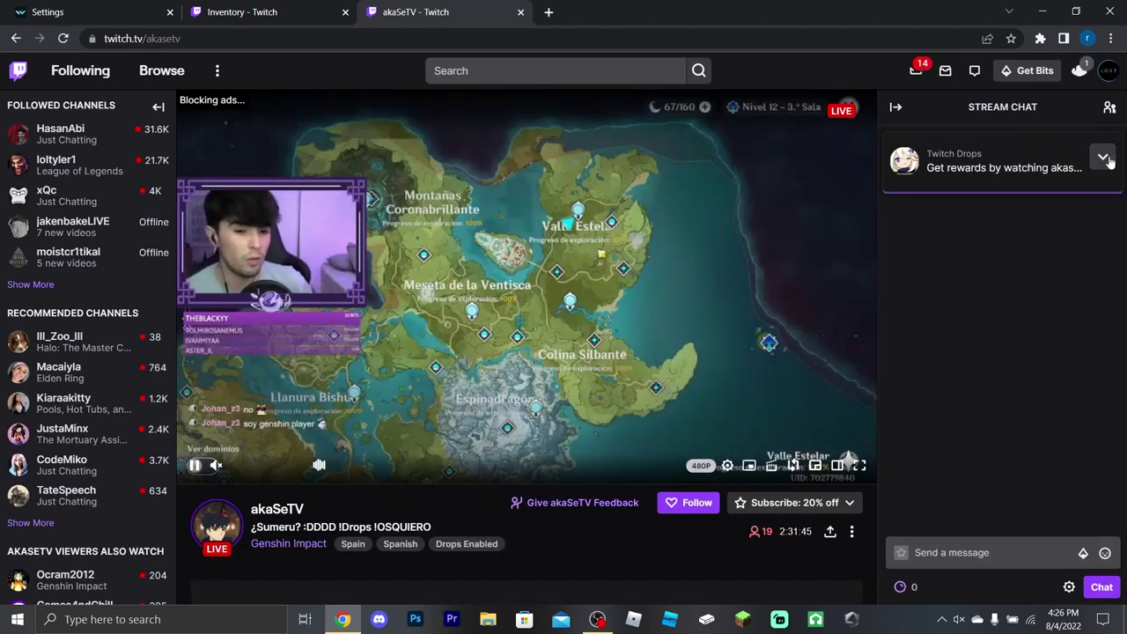
{"action": "left_click", "coordinate": [1101, 157]}
{"action": "left_click", "coordinate": [972, 321]}
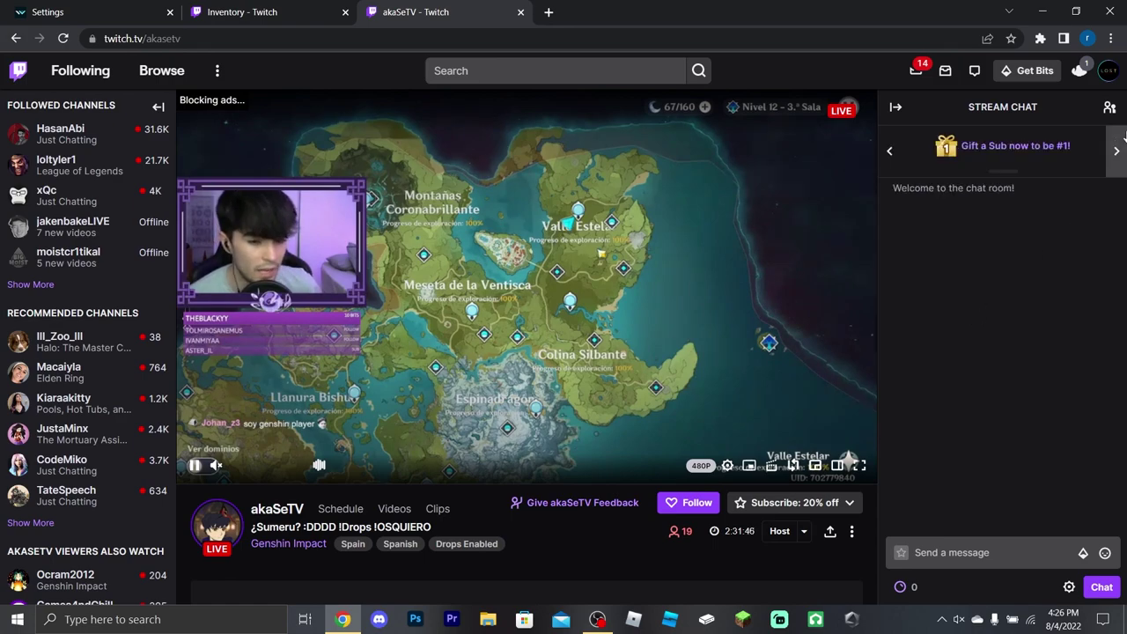
{"action": "left_click", "coordinate": [1107, 74]}
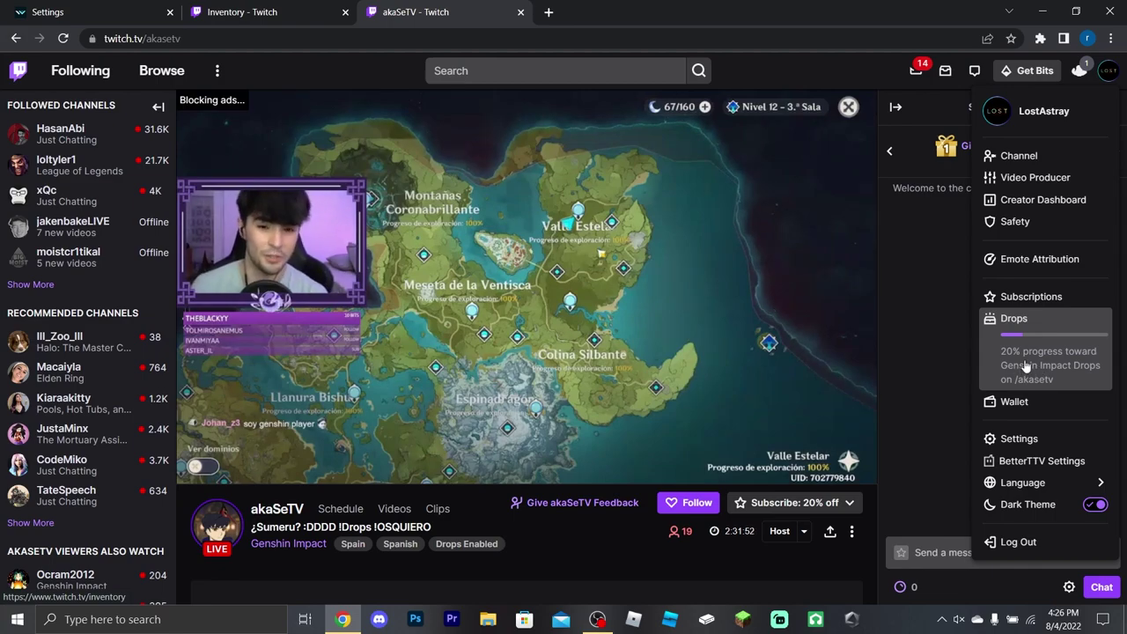
Open the Drops inventory in a new tab, close the old Inventory tab, and return to akaSeTV
{"action": "left_click_drag", "start_coordinate": [1026, 365], "coordinate": [647, 9]}
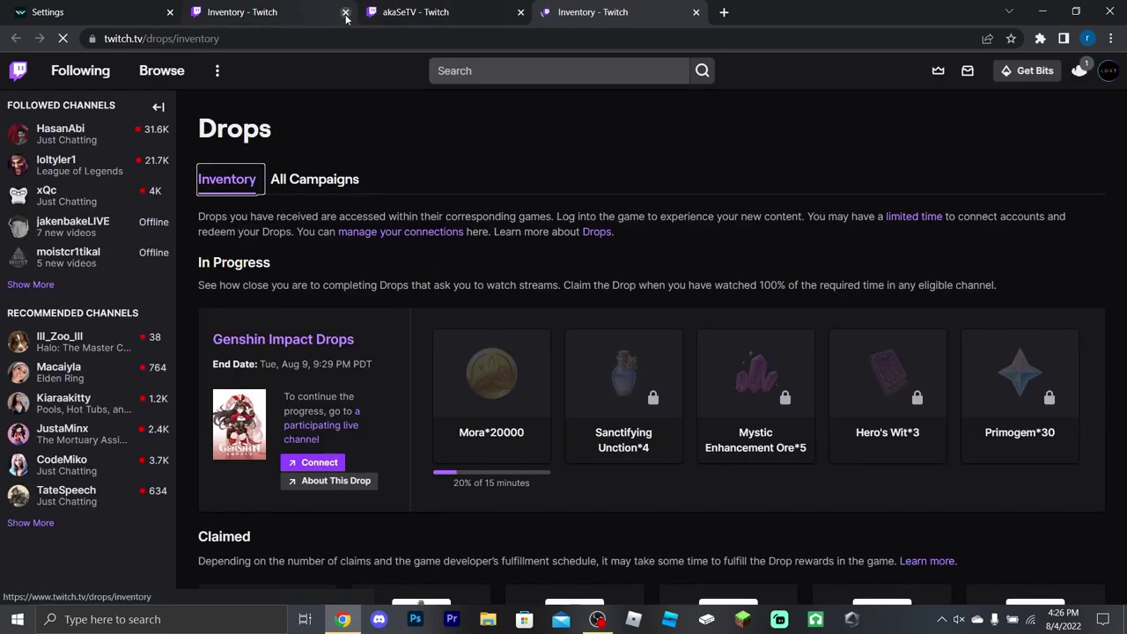
{"action": "left_click", "coordinate": [345, 13]}
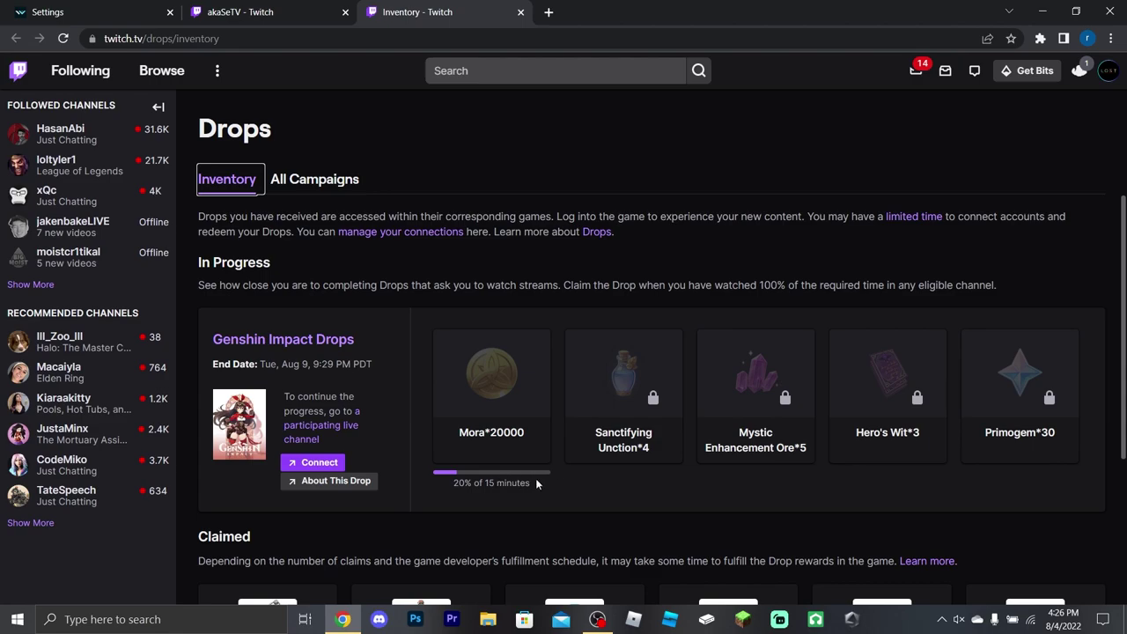
{"action": "left_click", "coordinate": [240, 12]}
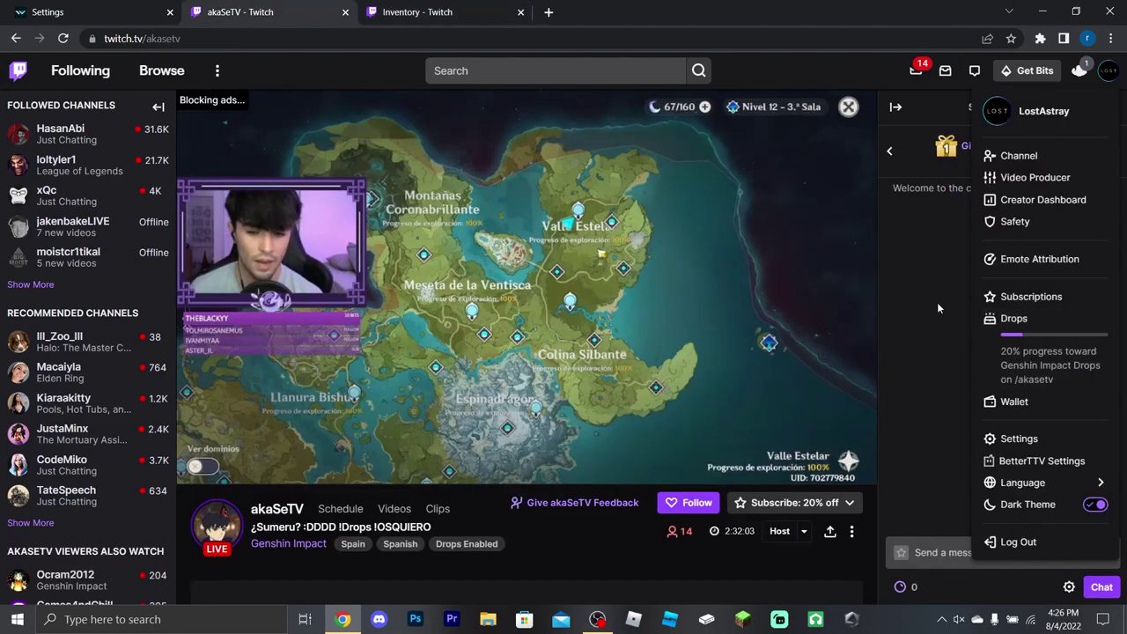
{"action": "left_click", "coordinate": [592, 538]}
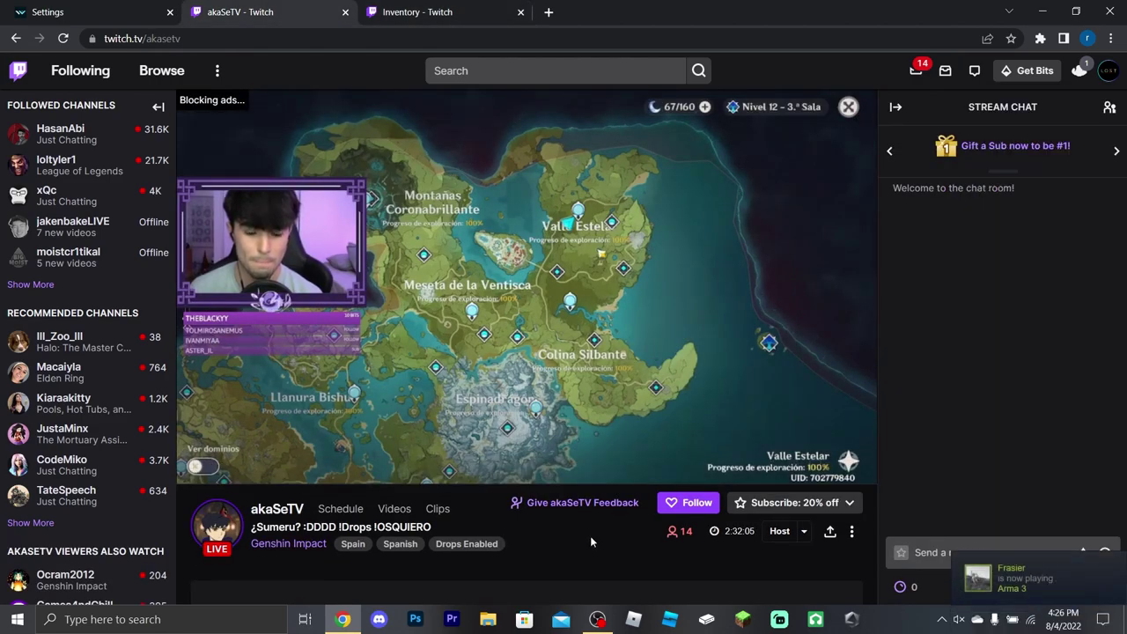
Recheck the account menu's Drops progress, still 20% toward Genshin Impact Drops
{"action": "left_click", "coordinate": [1111, 76]}
{"action": "left_click", "coordinate": [1111, 76]}
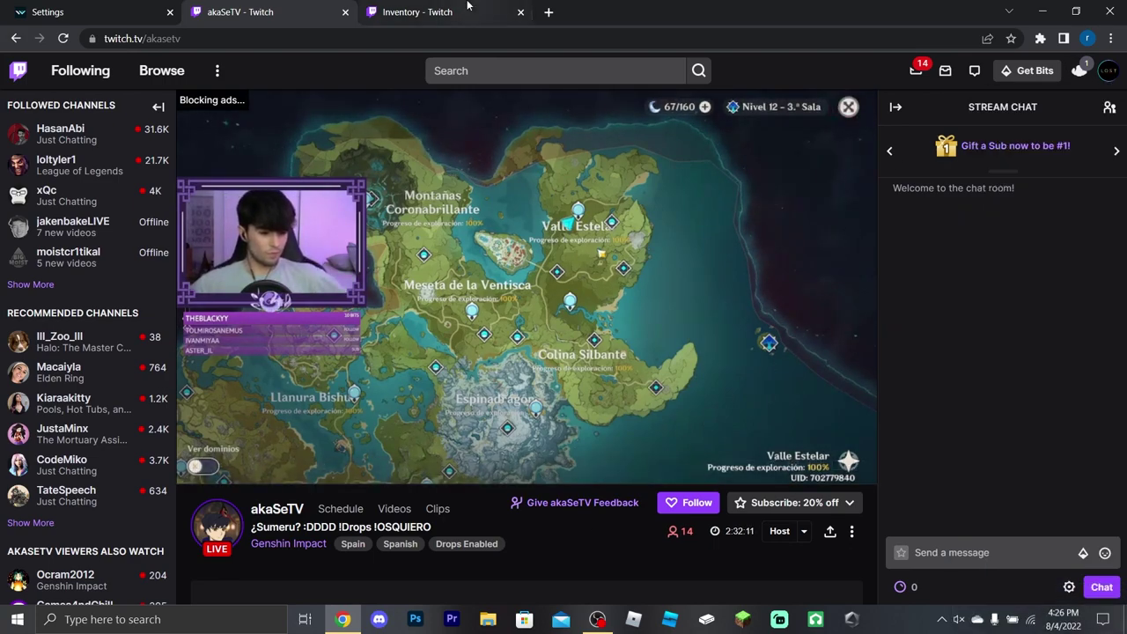
{"action": "left_click", "coordinate": [1108, 70]}
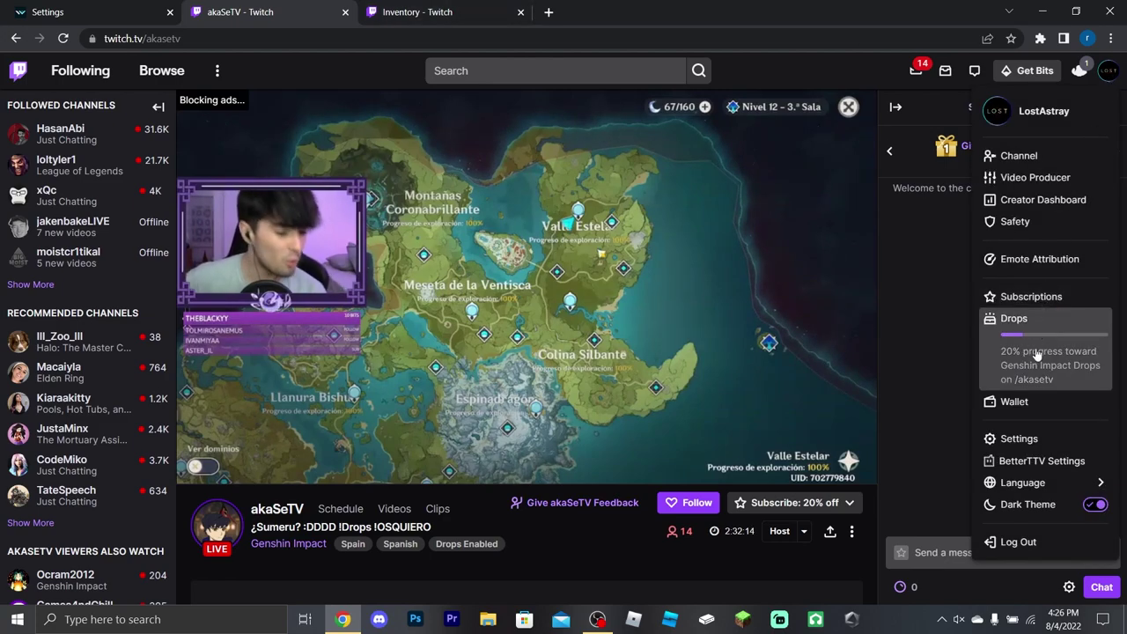
{"action": "left_click", "coordinate": [552, 550]}
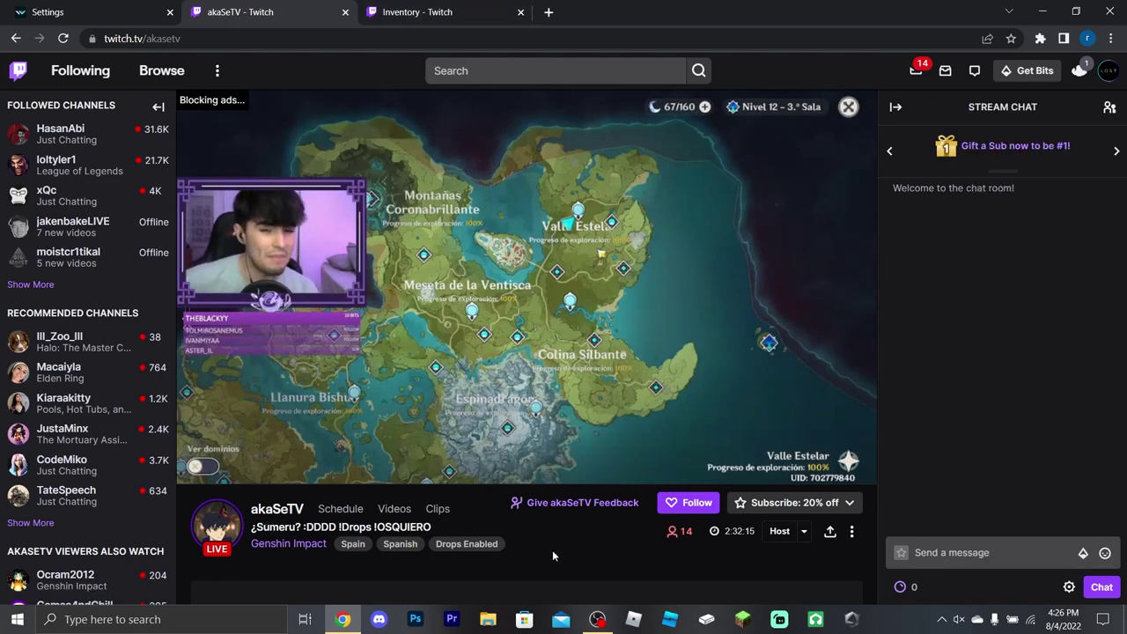
Reload the Inventory tab to show Genshin Impact Drops at 20% of 15 minutes and claimed Halo Infinite rewards
{"action": "left_click", "coordinate": [458, 13]}
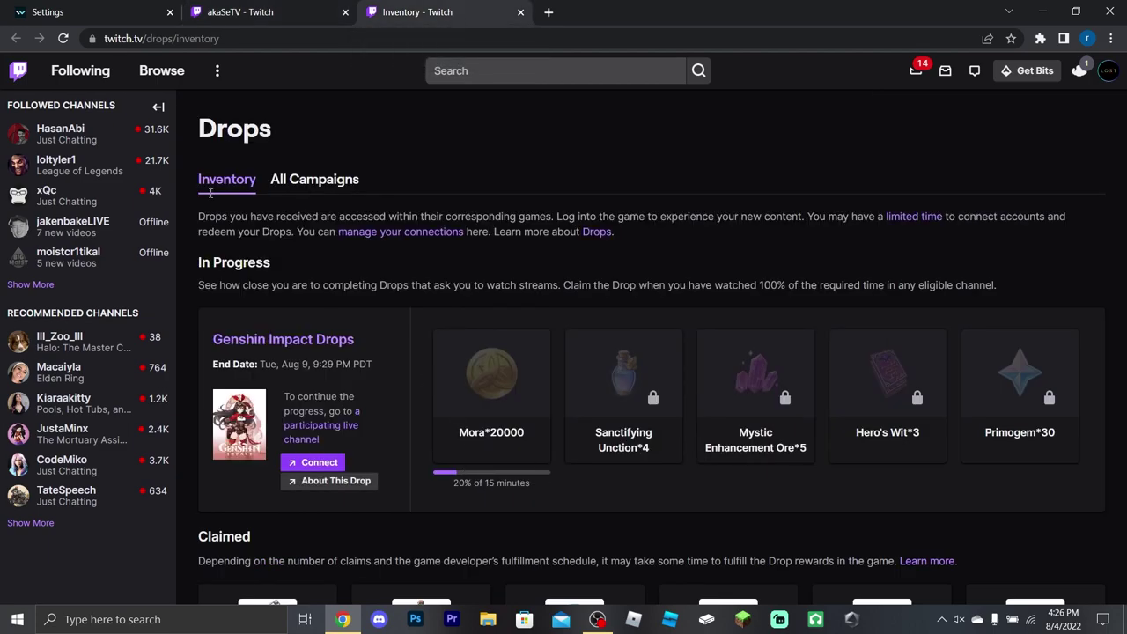
{"action": "left_click", "coordinate": [65, 38]}
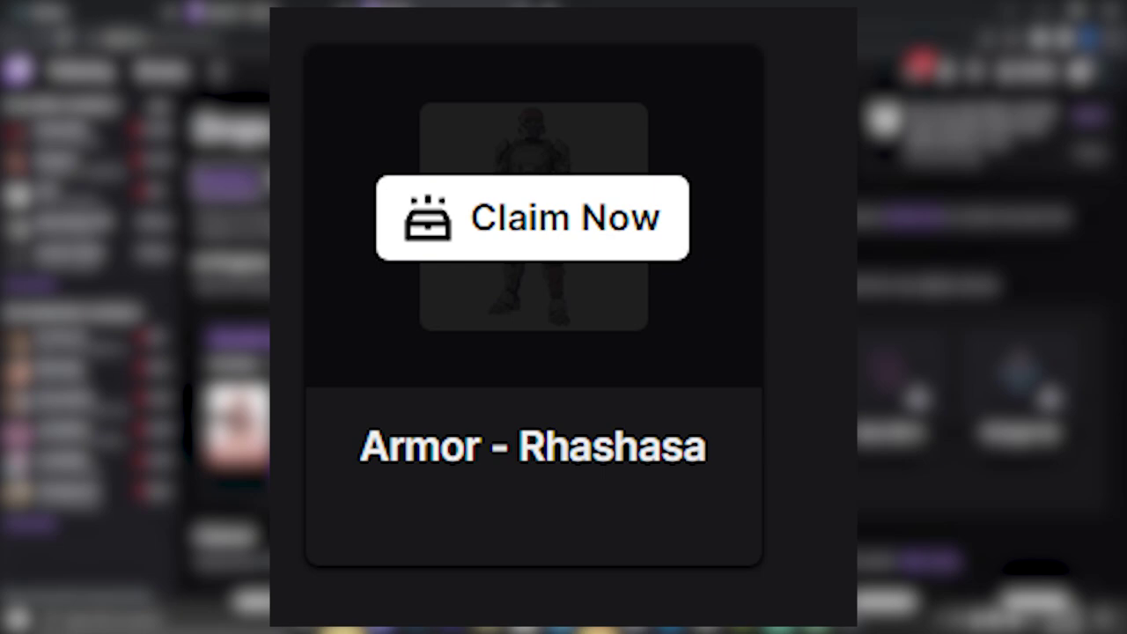
{"action": "scroll", "coordinate": [652, 396], "scroll_direction": "down", "scroll_amount": 5}
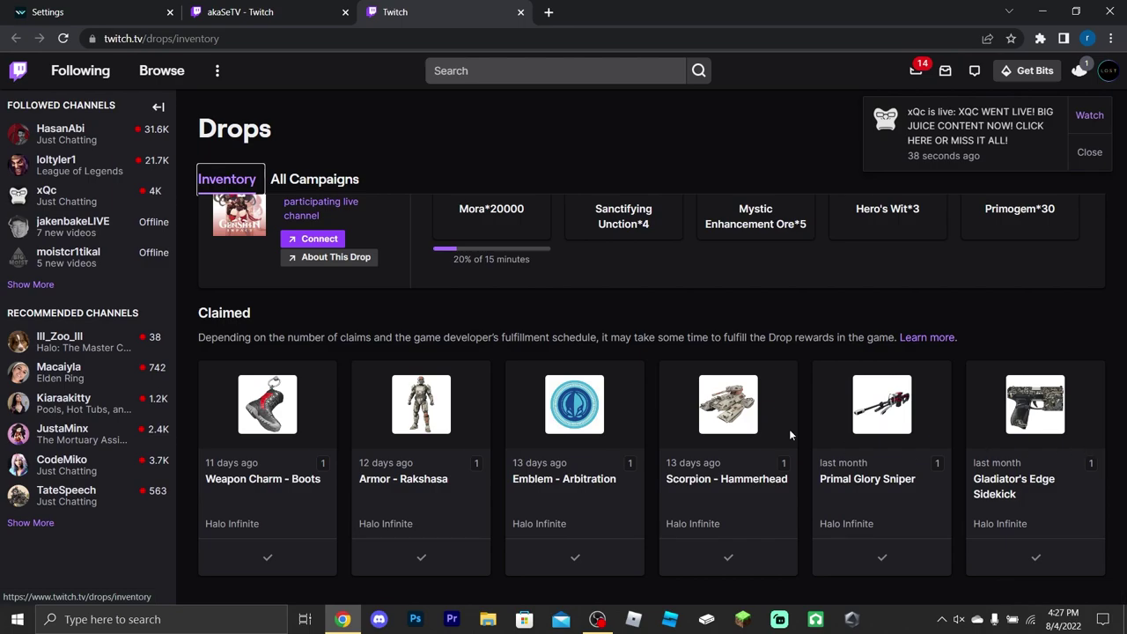
{"action": "scroll", "coordinate": [369, 447], "scroll_direction": "up", "scroll_amount": 3}
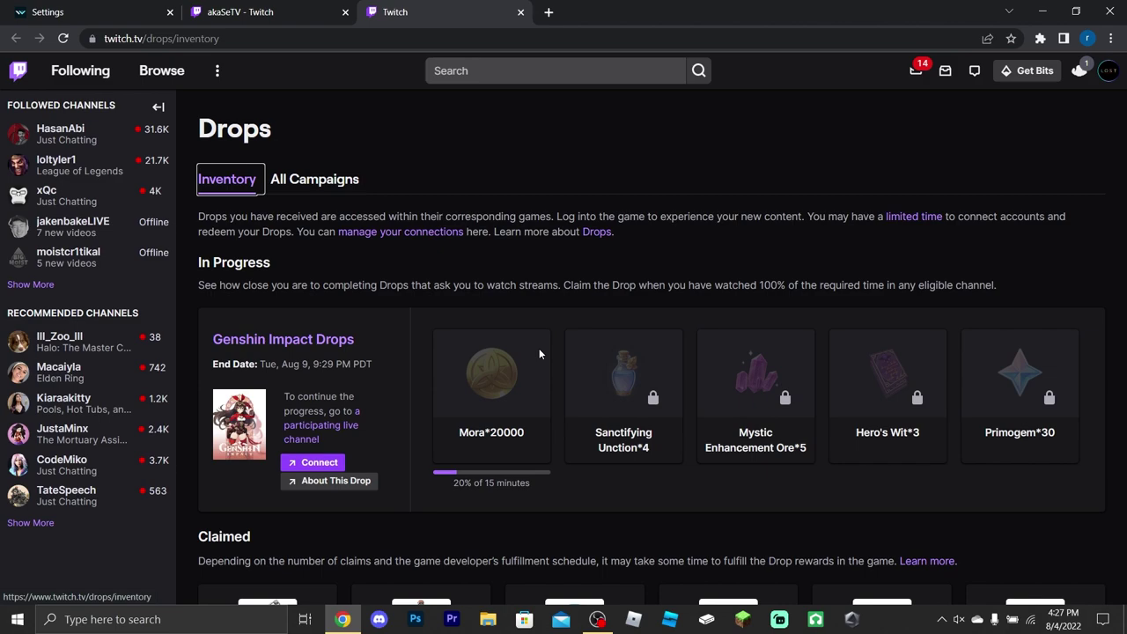
{"action": "left_click", "coordinate": [238, 12]}
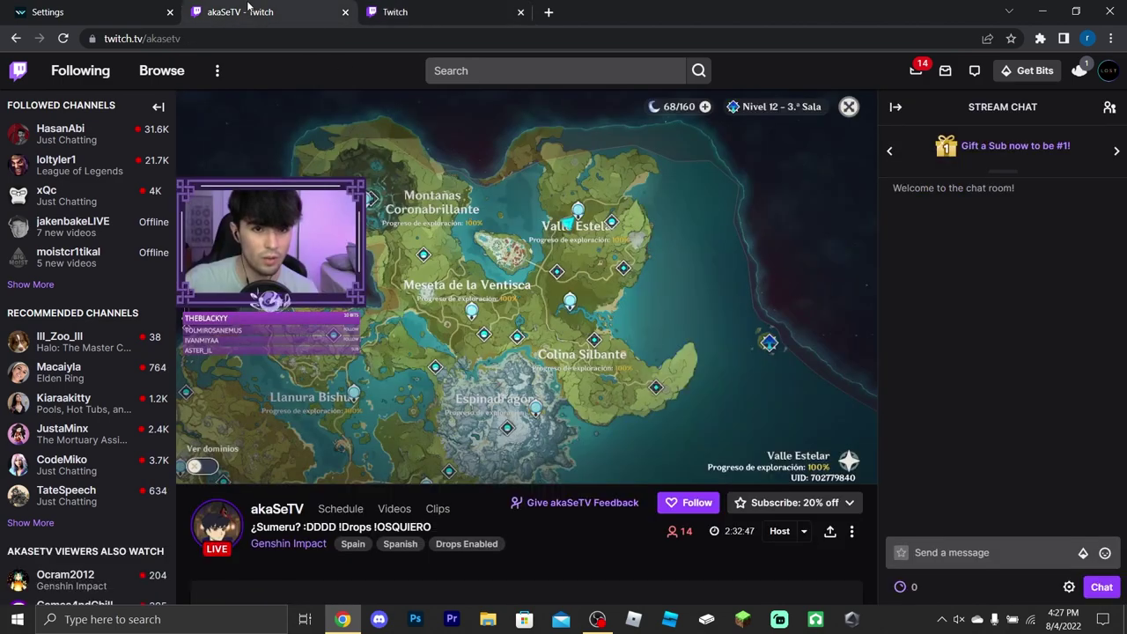
{"action": "left_click", "coordinate": [1107, 72]}
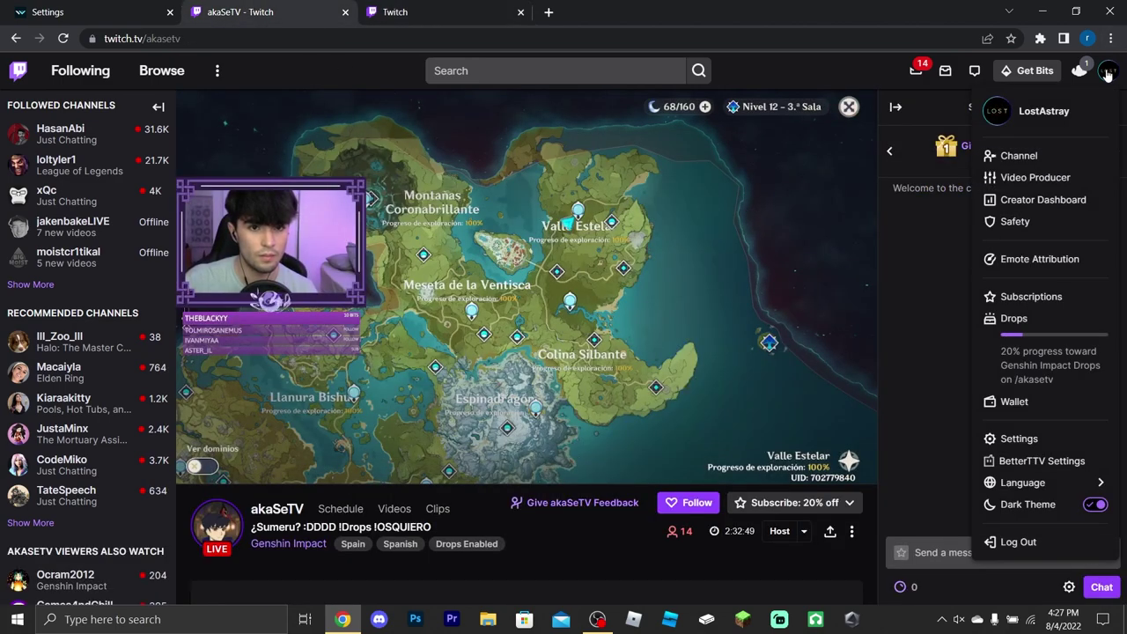
{"action": "left_click", "coordinate": [581, 592]}
{"action": "left_click", "coordinate": [396, 12]}
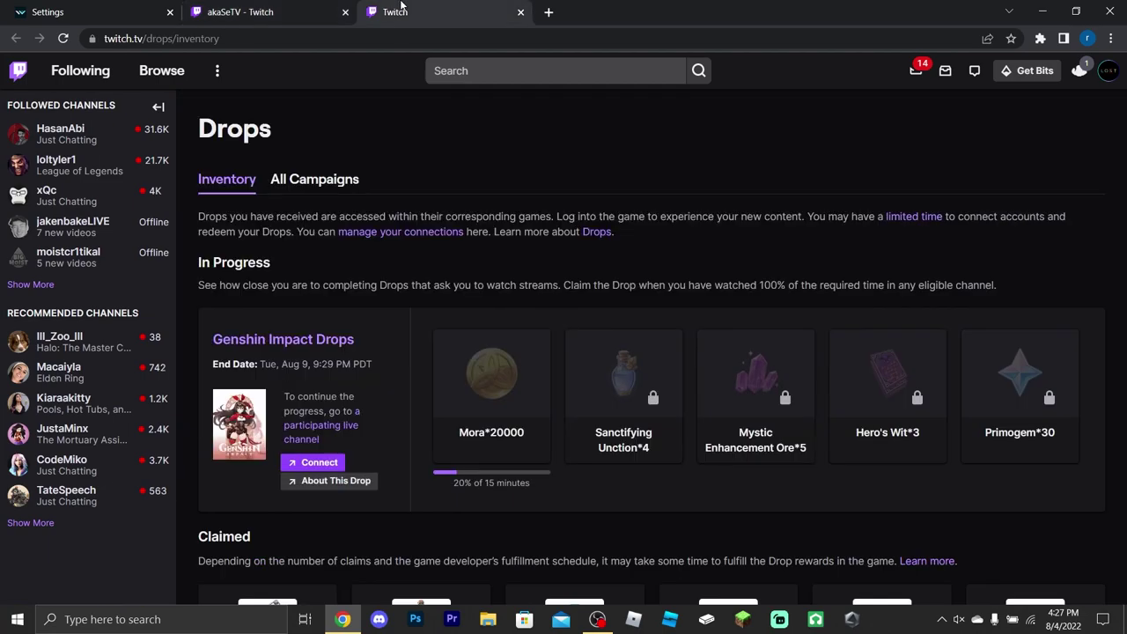
{"action": "left_click", "coordinate": [297, 7]}
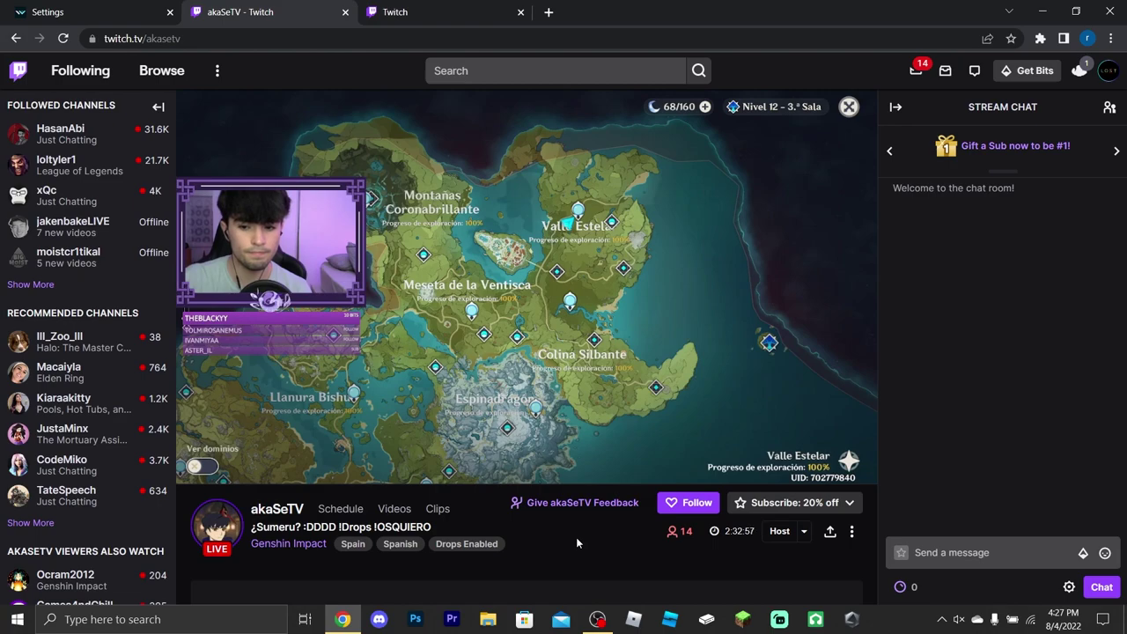
{"action": "left_click", "coordinate": [1109, 70]}
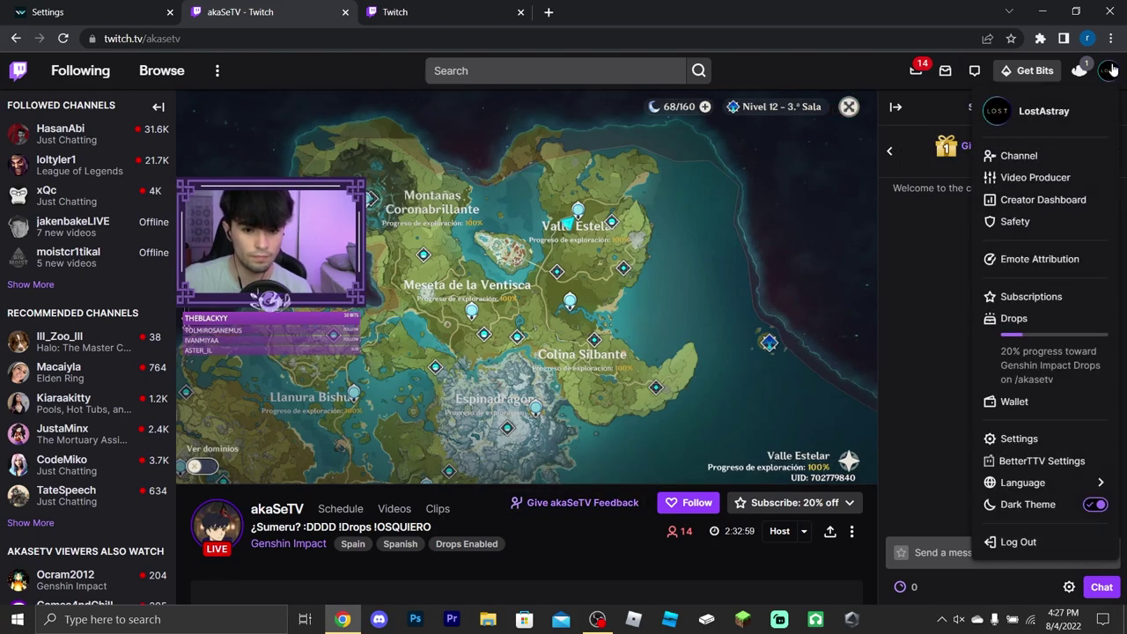
{"action": "left_click", "coordinate": [579, 573]}
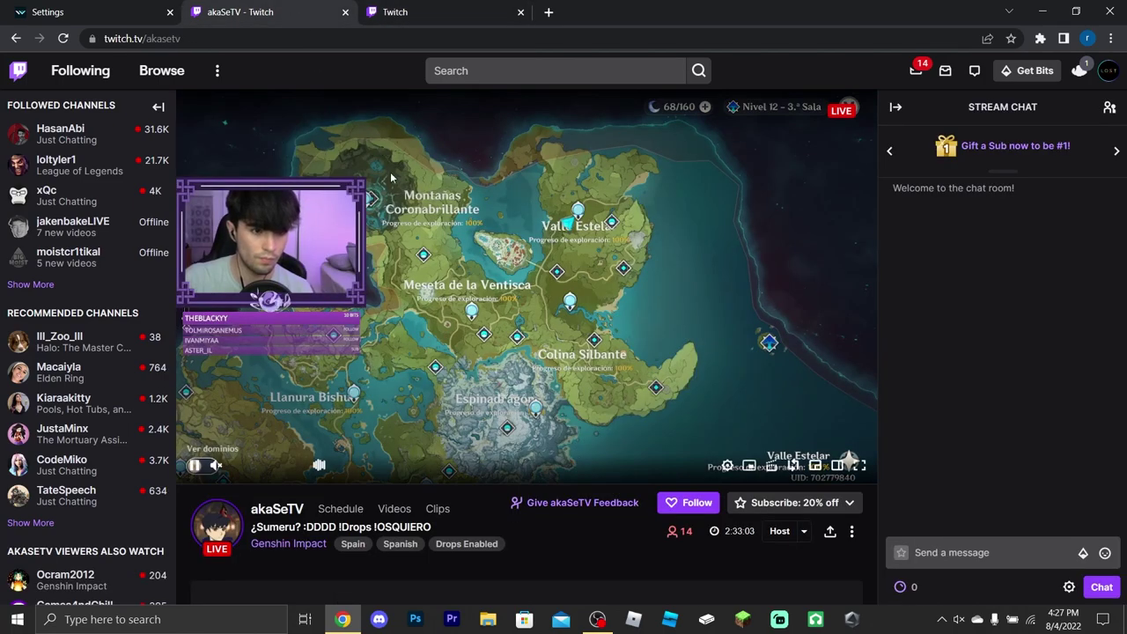
{"action": "left_click", "coordinate": [1110, 71]}
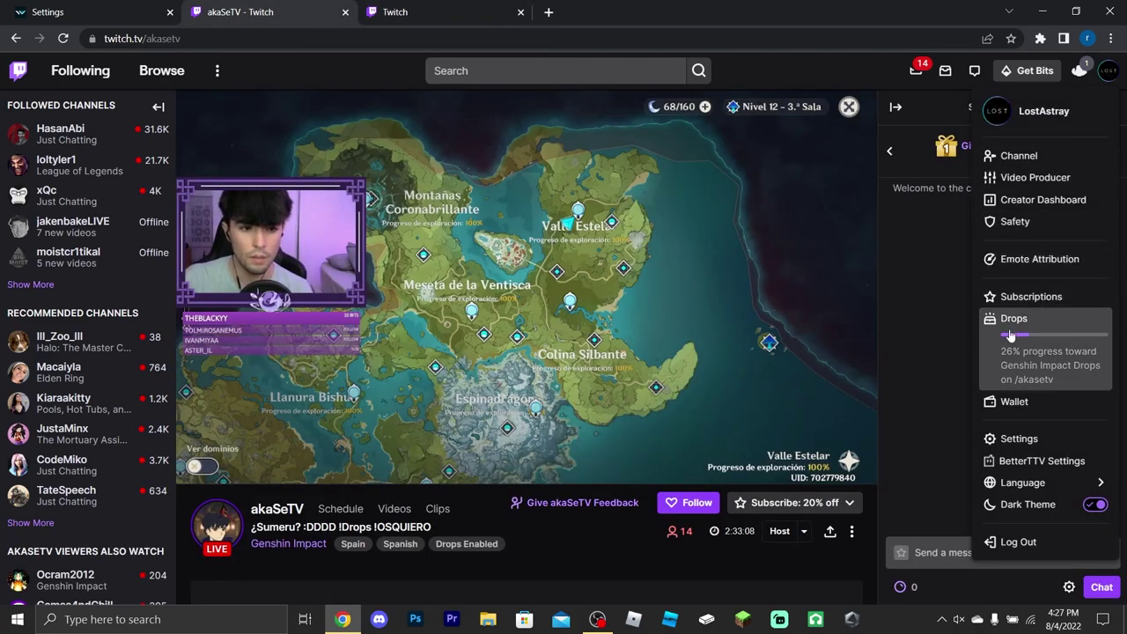
{"action": "left_click", "coordinate": [938, 318]}
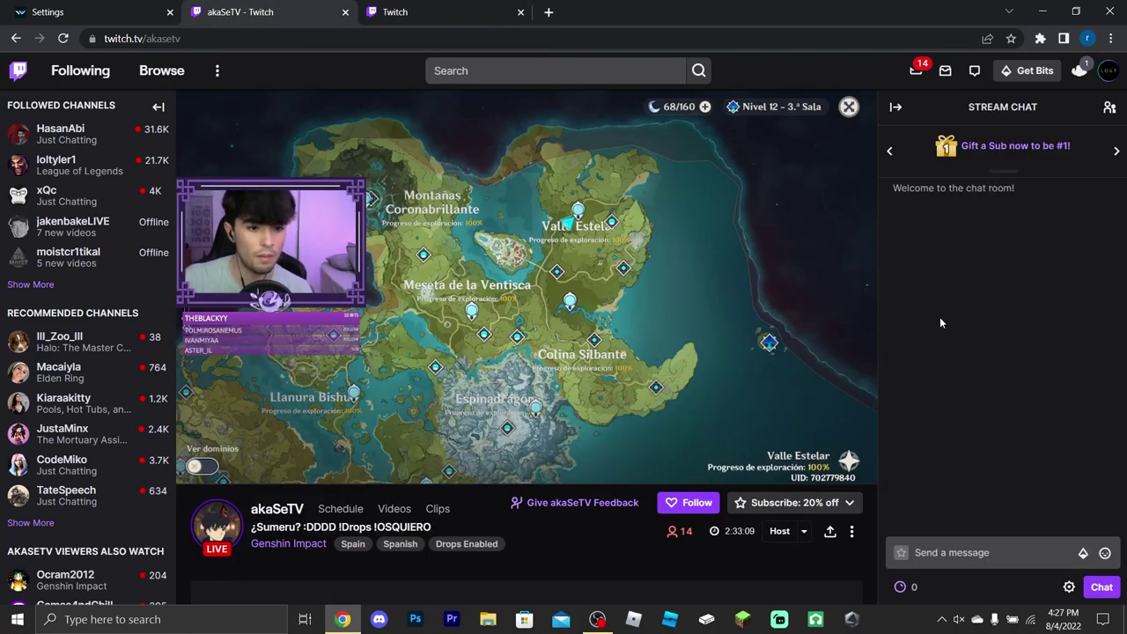
{"action": "left_click", "coordinate": [442, 9]}
{"action": "left_click", "coordinate": [280, 9]}
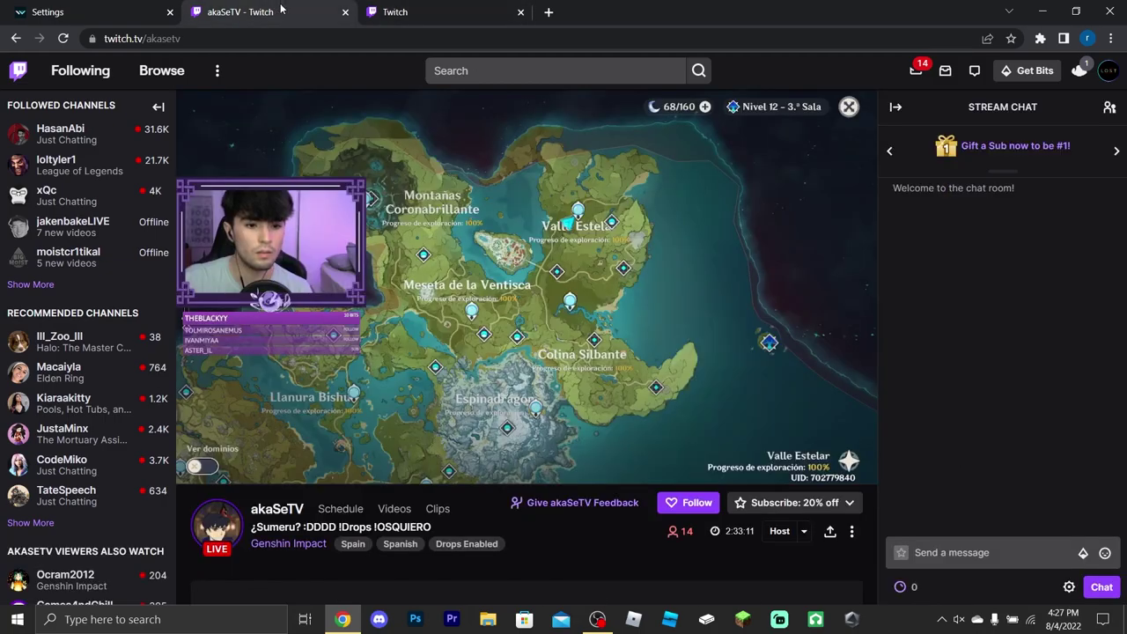
{"action": "left_click", "coordinate": [608, 624]}
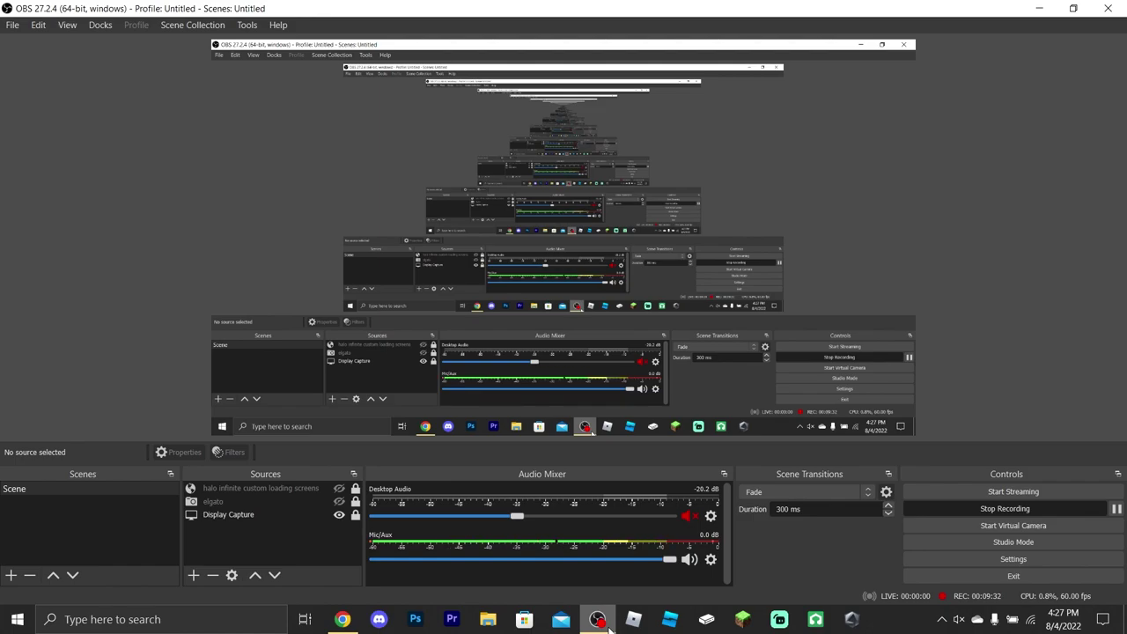
{"action": "left_click", "coordinate": [608, 624]}
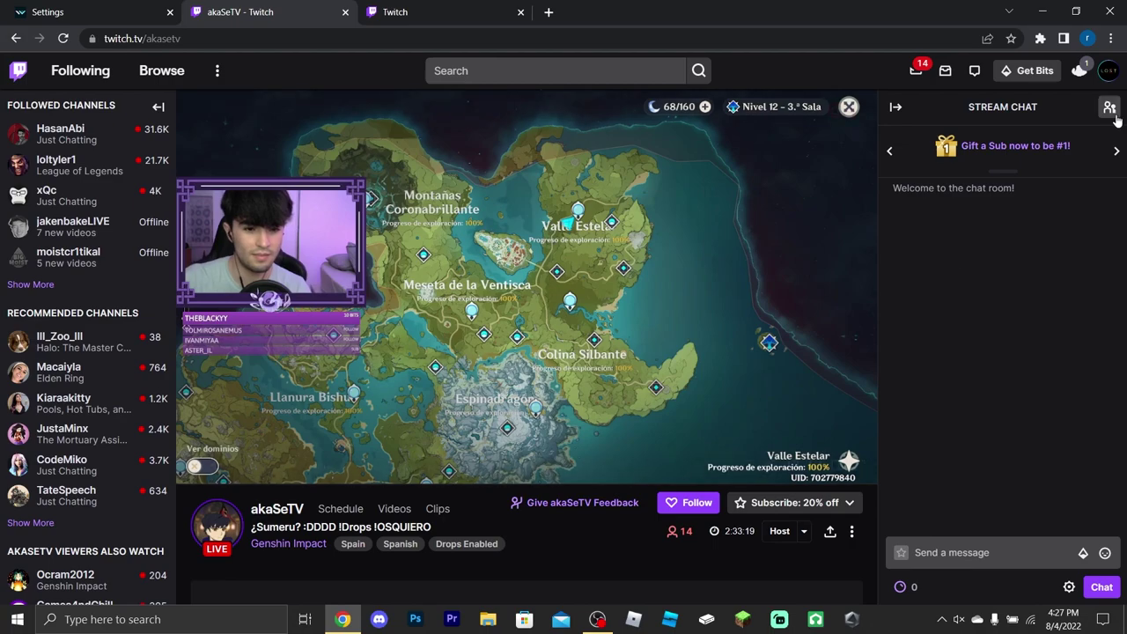
Open the Drops inventory from the avatar menu, then return to akaSeTV and see 26% progress
{"action": "left_click", "coordinate": [1108, 71]}
{"action": "left_click", "coordinate": [902, 371]}
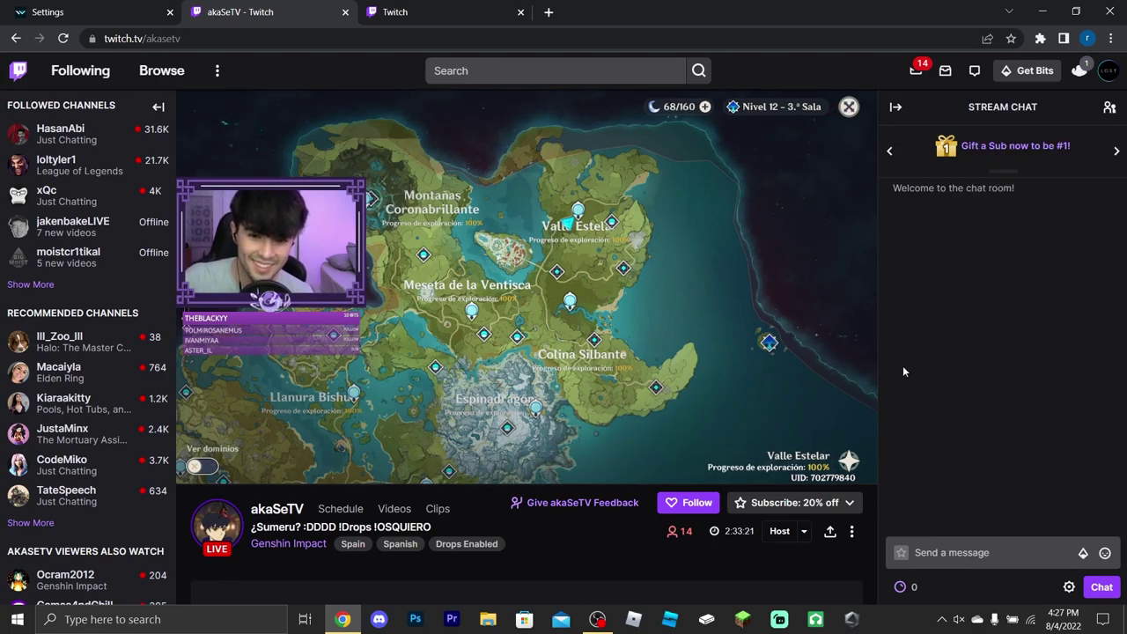
{"action": "left_click", "coordinate": [1108, 70]}
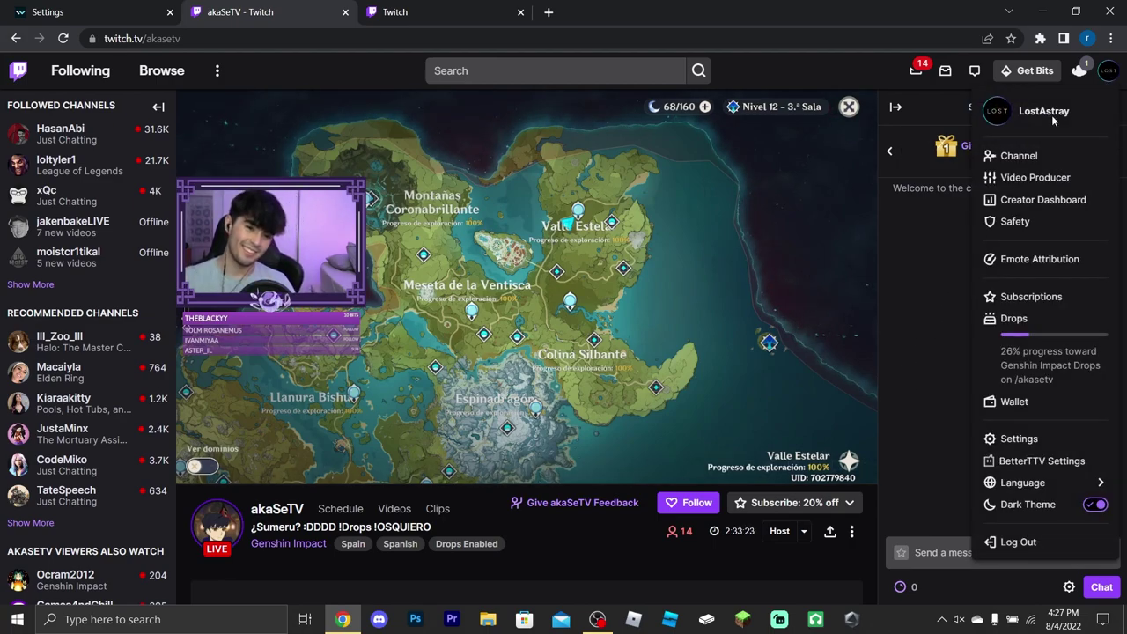
{"action": "left_click", "coordinate": [940, 317]}
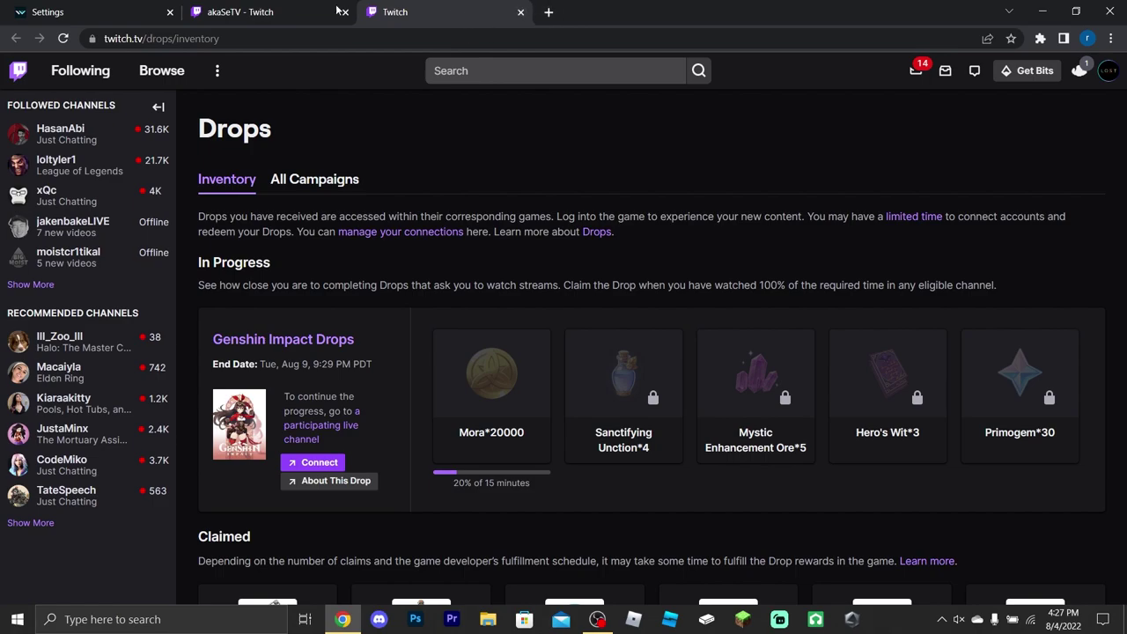
{"action": "left_click", "coordinate": [264, 12]}
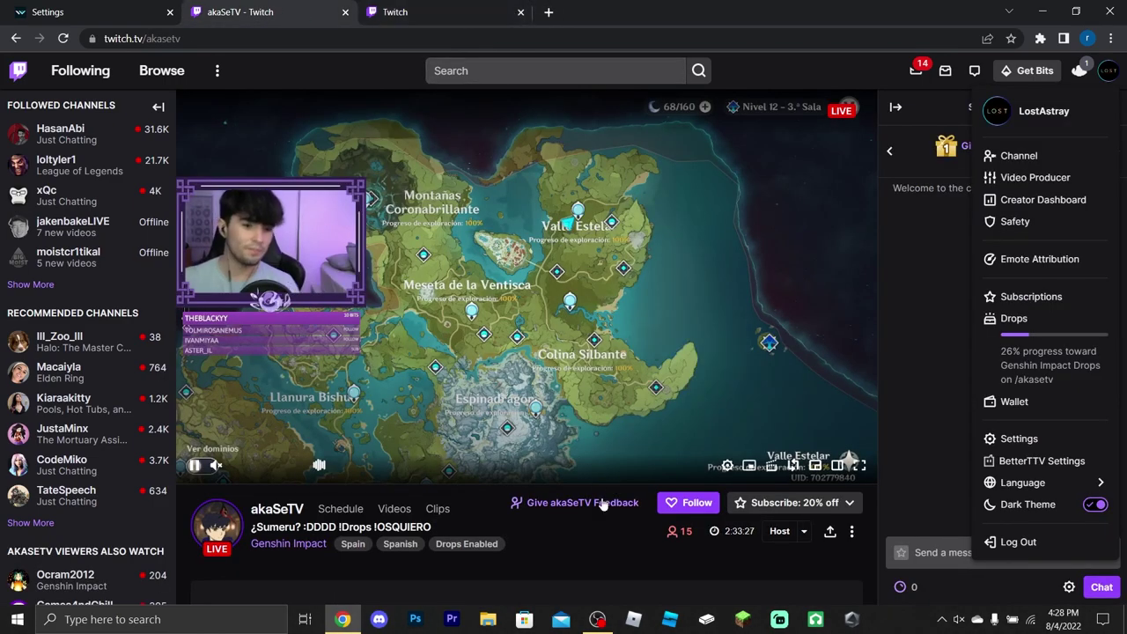
{"action": "left_click", "coordinate": [591, 560]}
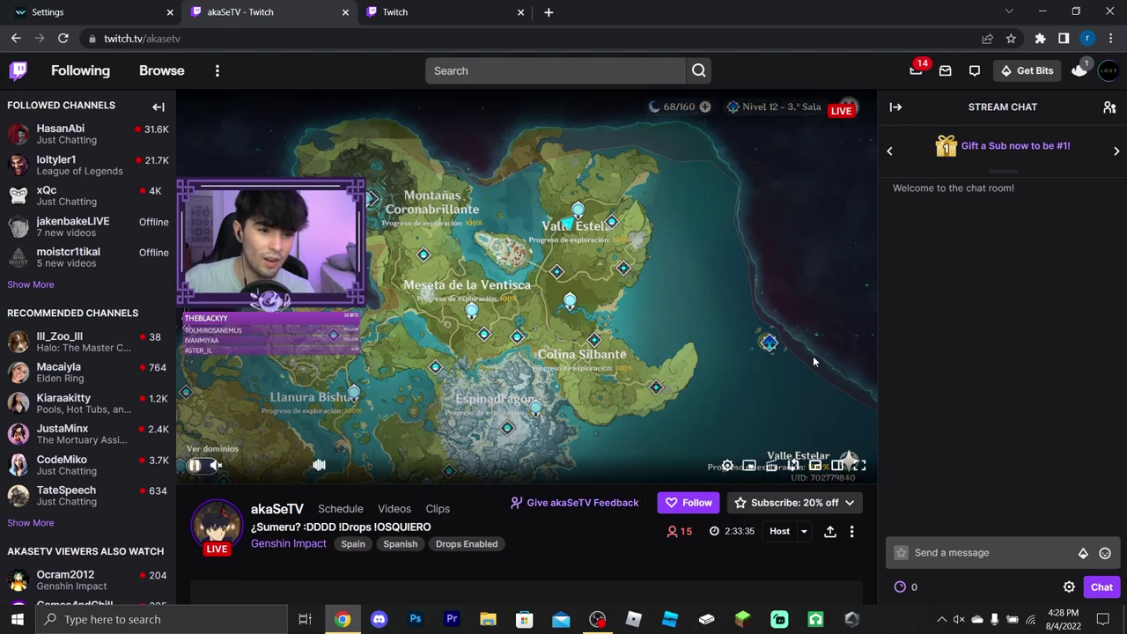
{"action": "left_click", "coordinate": [1107, 72]}
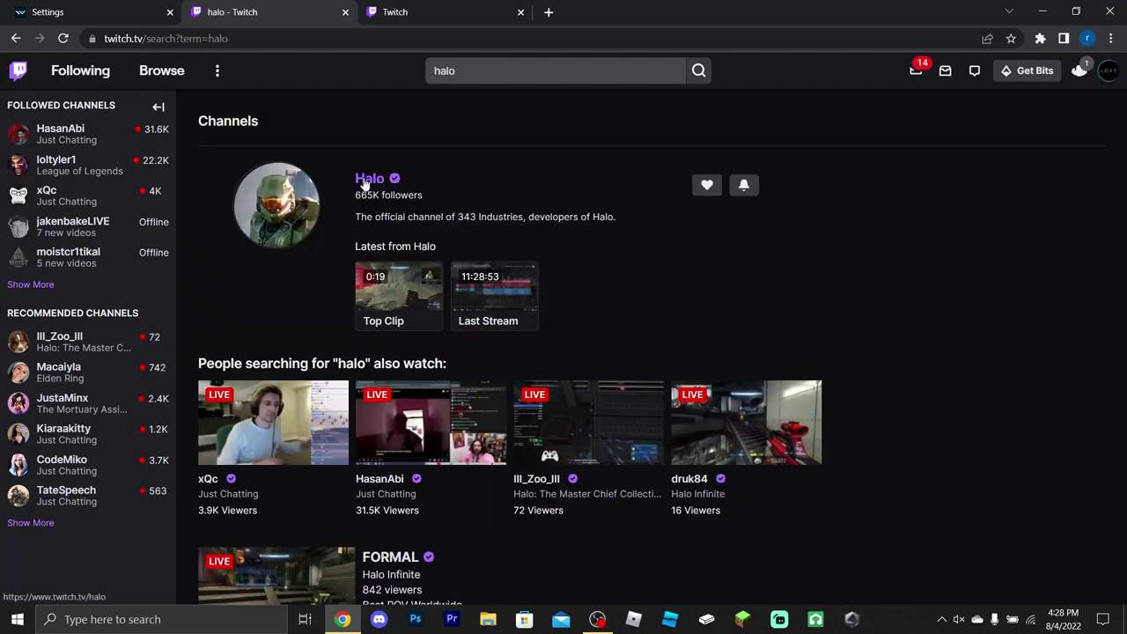
Open the Halo channel page from the search results and scroll through it
{"action": "left_click", "coordinate": [364, 179]}
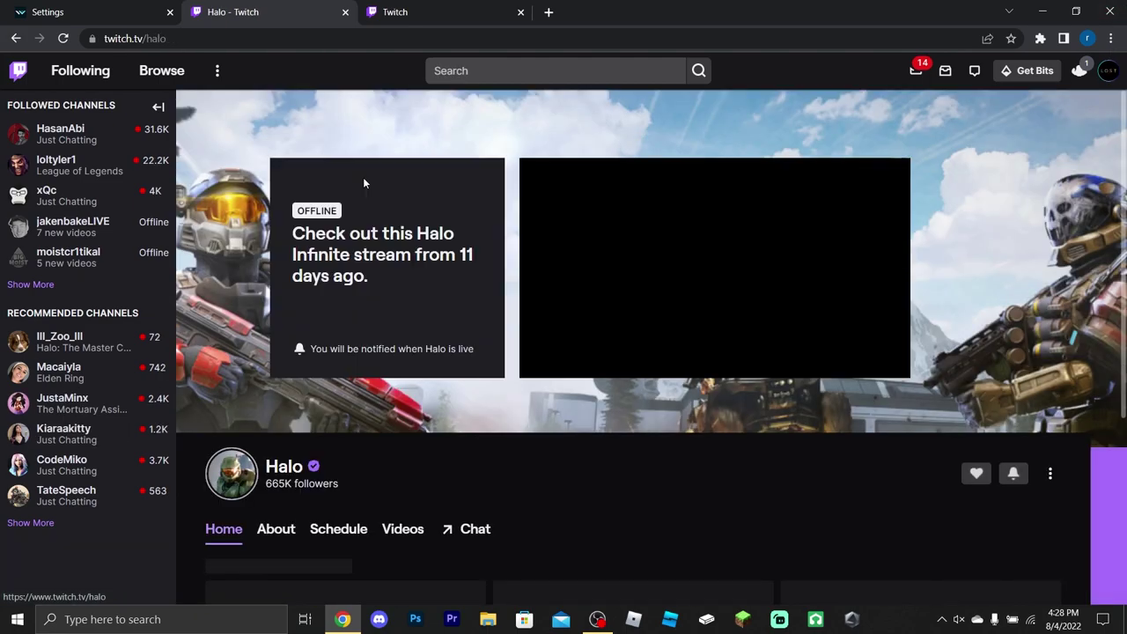
{"action": "scroll", "coordinate": [416, 334], "scroll_direction": "down", "scroll_amount": 2}
{"action": "scroll", "coordinate": [414, 361], "scroll_direction": "down", "scroll_amount": 4}
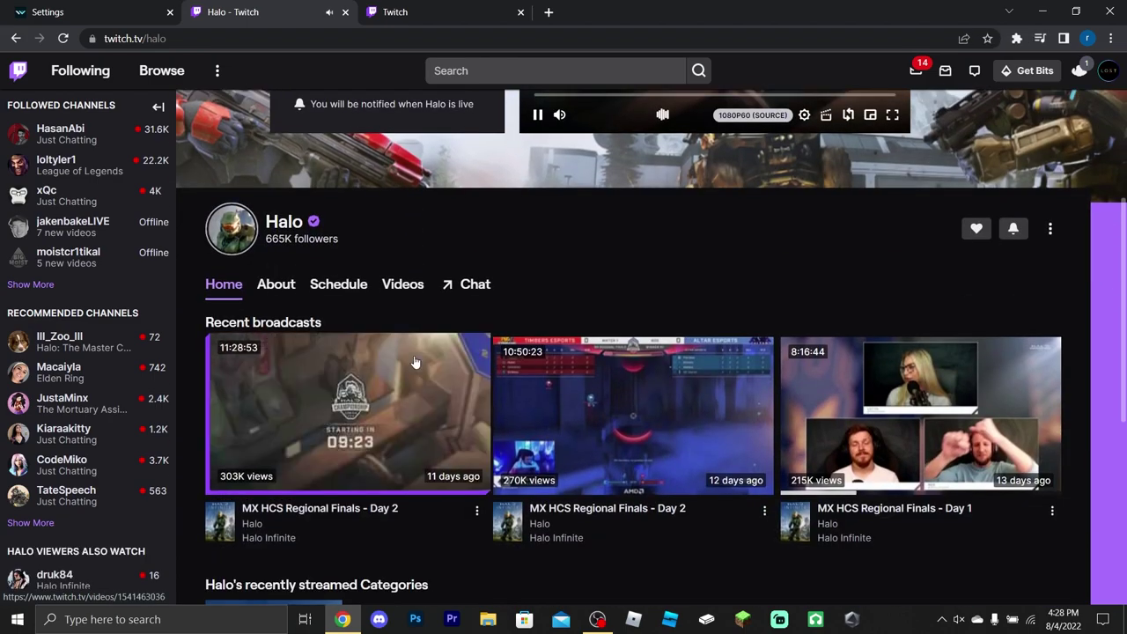
{"action": "scroll", "coordinate": [416, 363], "scroll_direction": "up", "scroll_amount": 3}
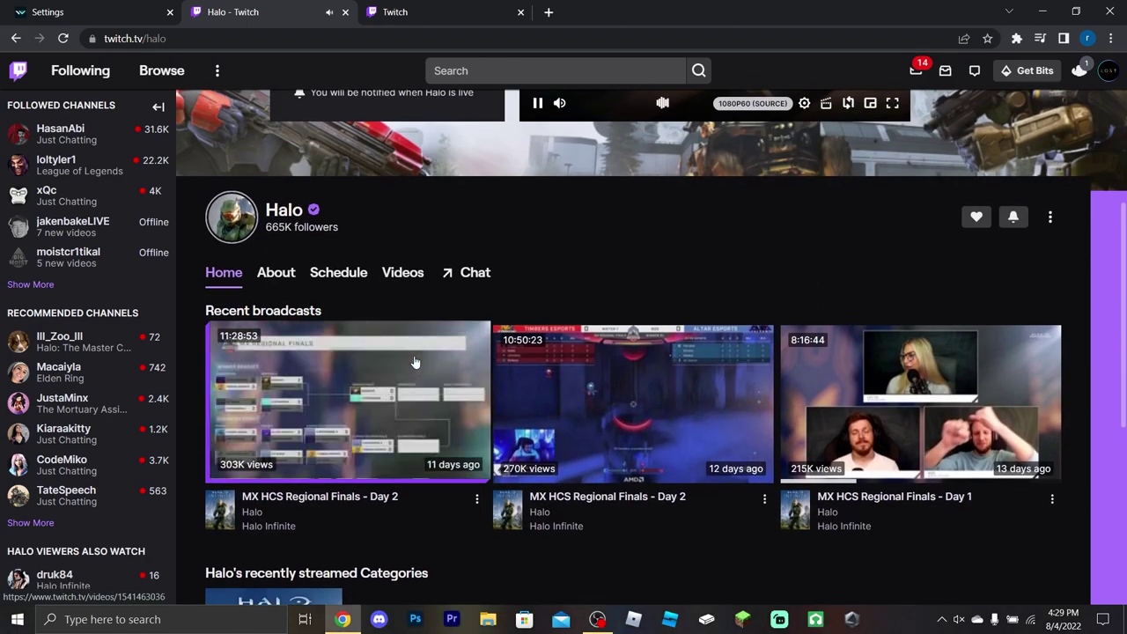
{"action": "scroll", "coordinate": [323, 241], "scroll_direction": "up", "scroll_amount": 3}
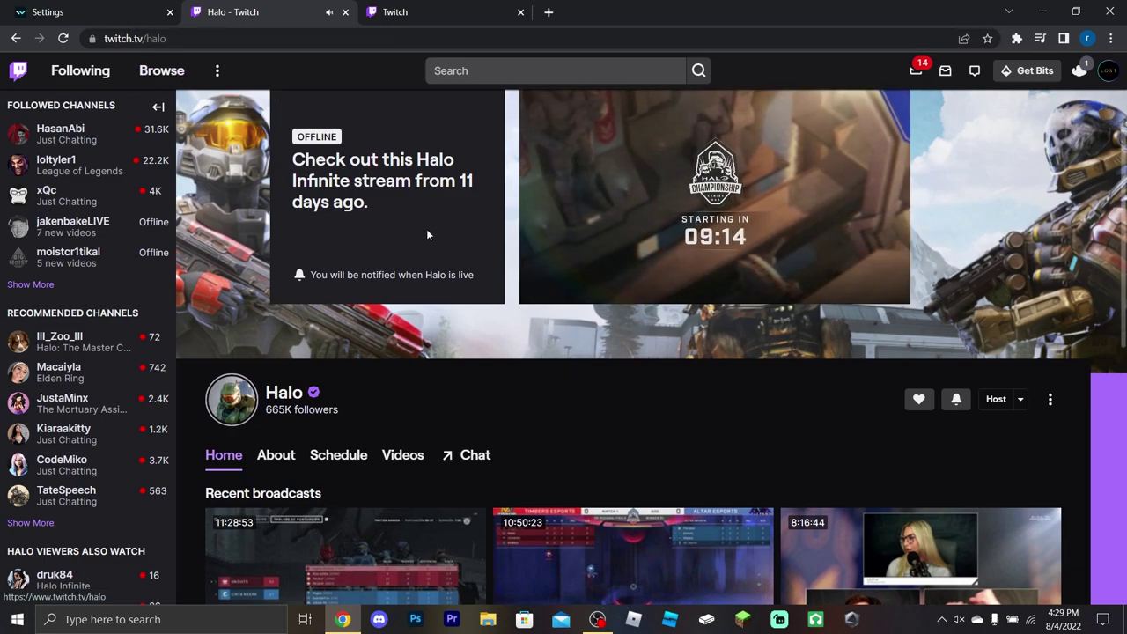
{"action": "scroll", "coordinate": [458, 454], "scroll_direction": "down", "scroll_amount": 3}
{"action": "scroll", "coordinate": [462, 450], "scroll_direction": "down", "scroll_amount": 2}
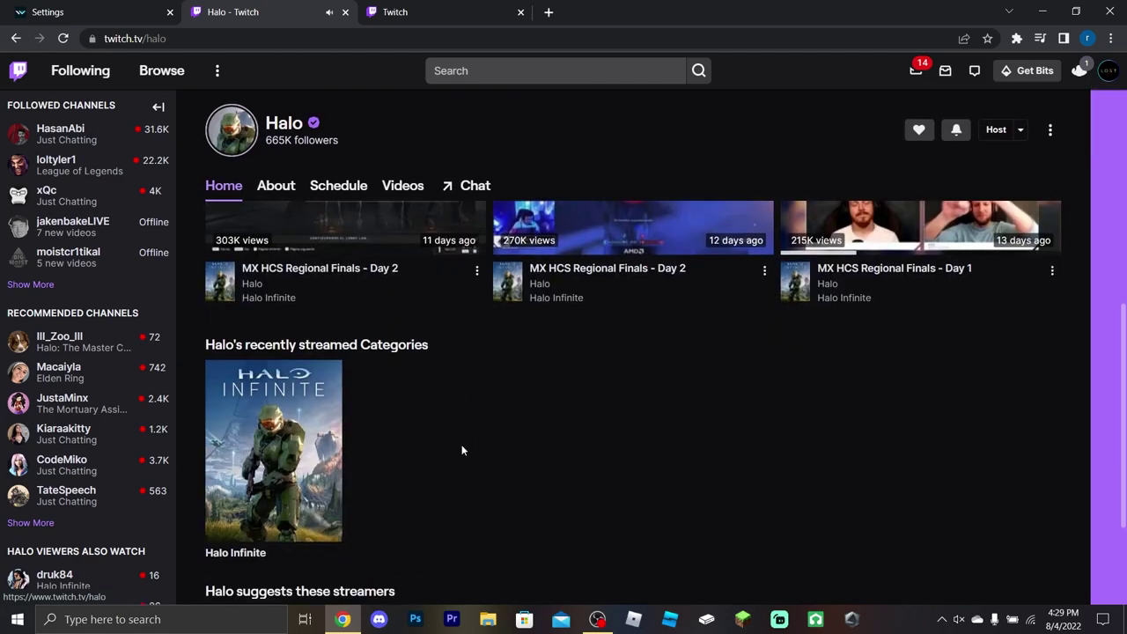
{"action": "scroll", "coordinate": [462, 451], "scroll_direction": "up", "scroll_amount": 2}
{"action": "scroll", "coordinate": [462, 451], "scroll_direction": "down", "scroll_amount": 3}
{"action": "scroll", "coordinate": [462, 451], "scroll_direction": "up", "scroll_amount": 4}
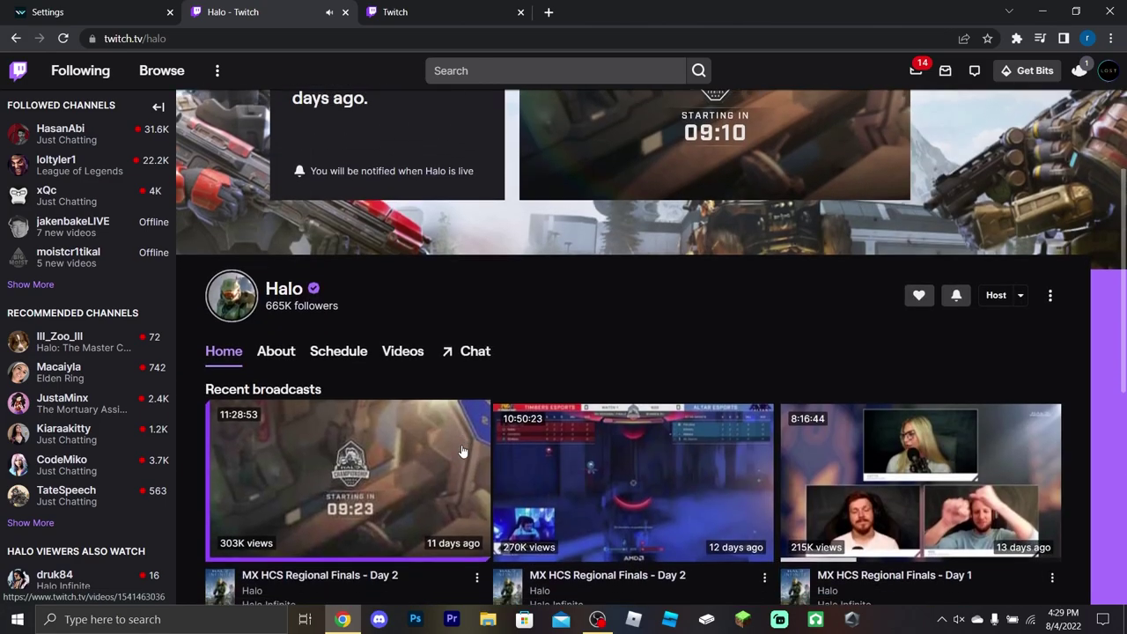
{"action": "scroll", "coordinate": [462, 451], "scroll_direction": "down", "scroll_amount": 2}
{"action": "scroll", "coordinate": [462, 450], "scroll_direction": "up", "scroll_amount": 3}
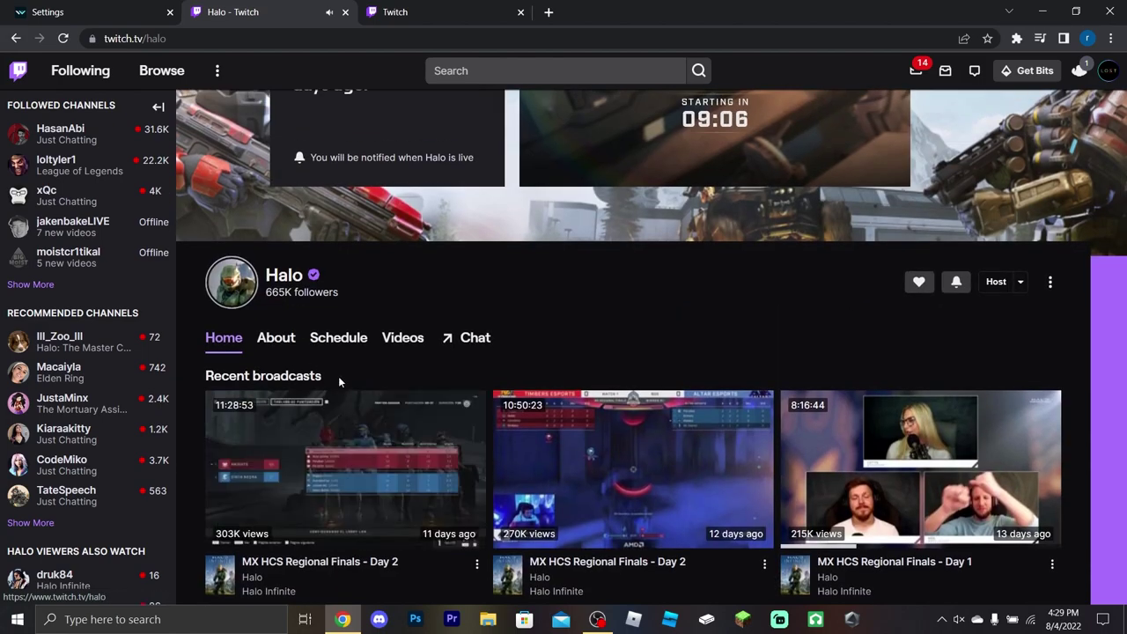
Check the Halo About tab, then play the 'MX HCS Regional Finals - Day 2' recent broadcast
{"action": "left_click", "coordinate": [278, 342]}
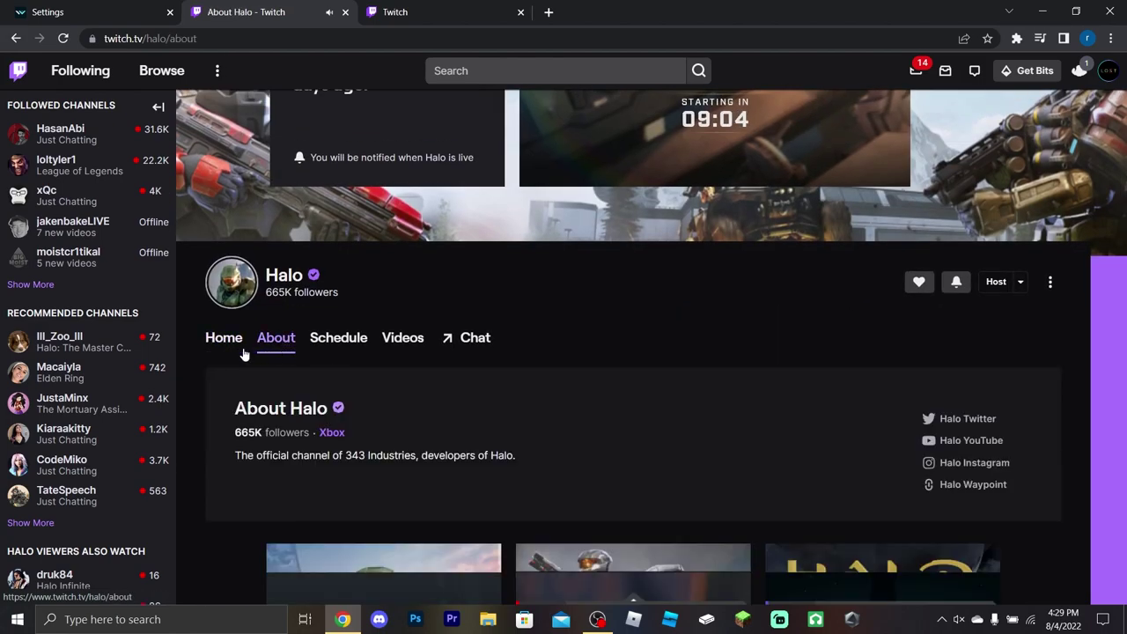
{"action": "scroll", "coordinate": [245, 354], "scroll_direction": "down", "scroll_amount": 1}
{"action": "left_click", "coordinate": [244, 249]}
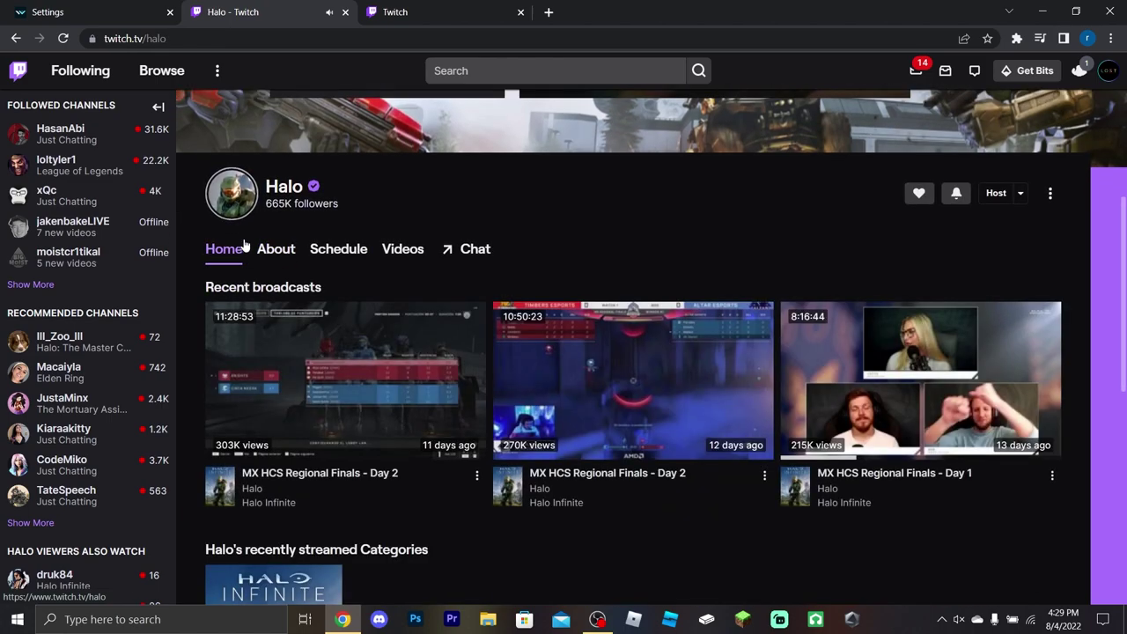
{"action": "left_click", "coordinate": [375, 451]}
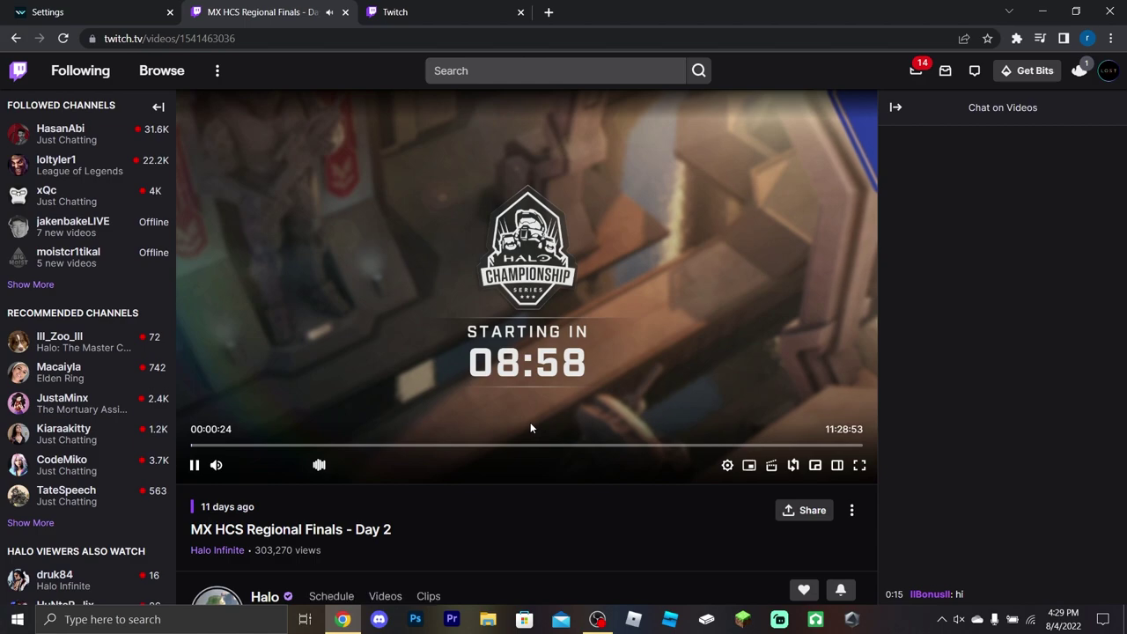
Confirm Genshin Impact Drops progress has reached 33% in the account menu, then close it
{"action": "left_click", "coordinate": [1111, 74]}
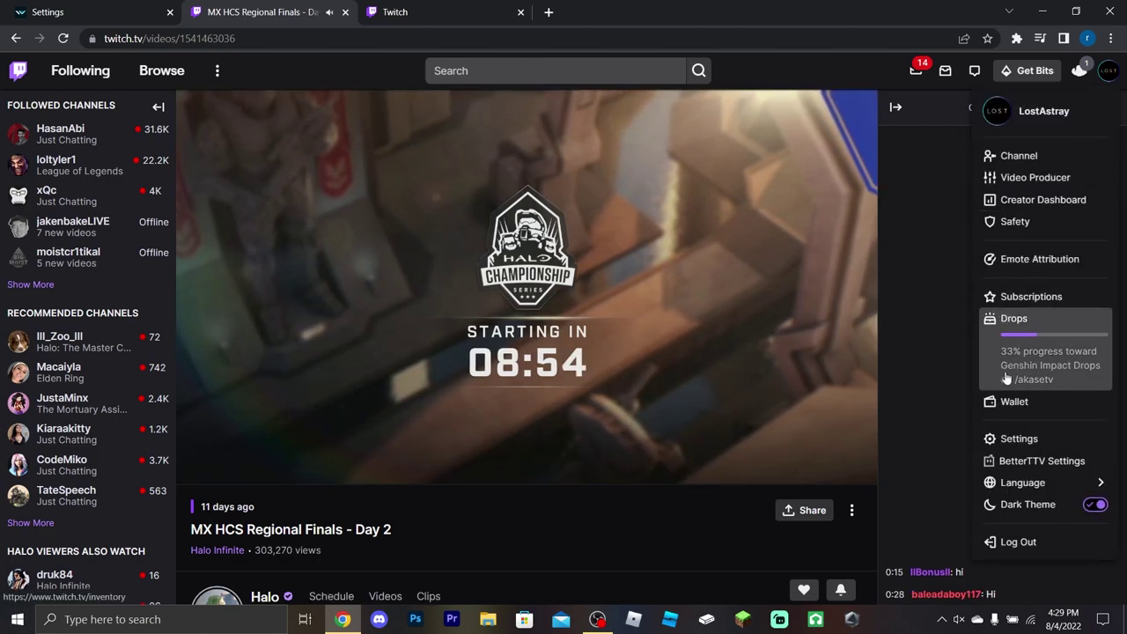
{"action": "left_click", "coordinate": [512, 604]}
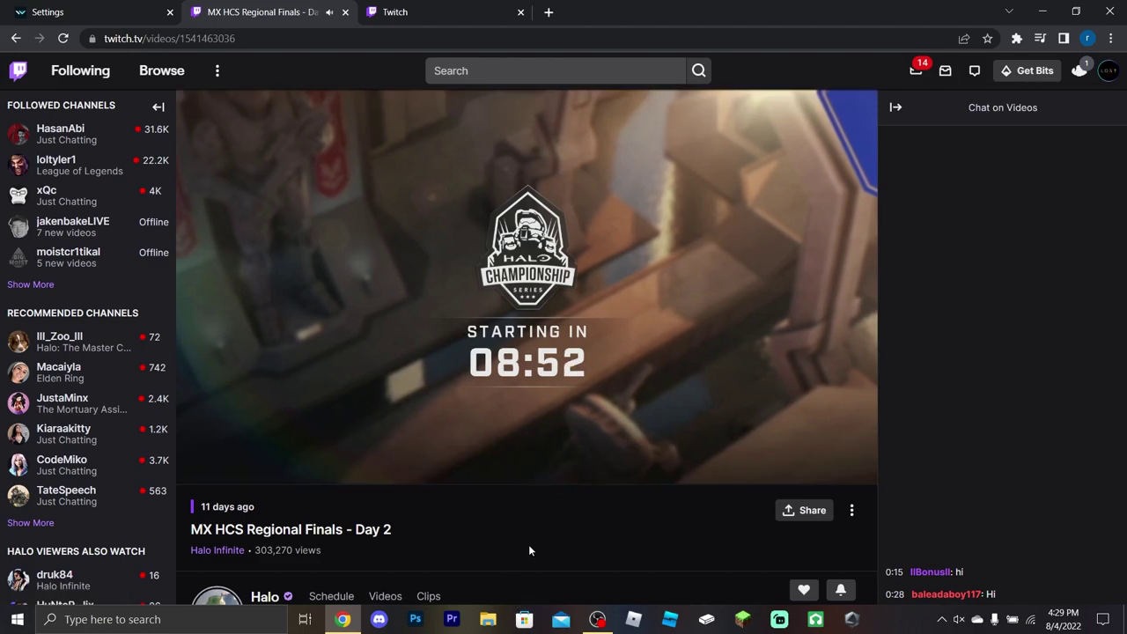
{"action": "scroll", "coordinate": [528, 545], "scroll_direction": "down", "scroll_amount": 3}
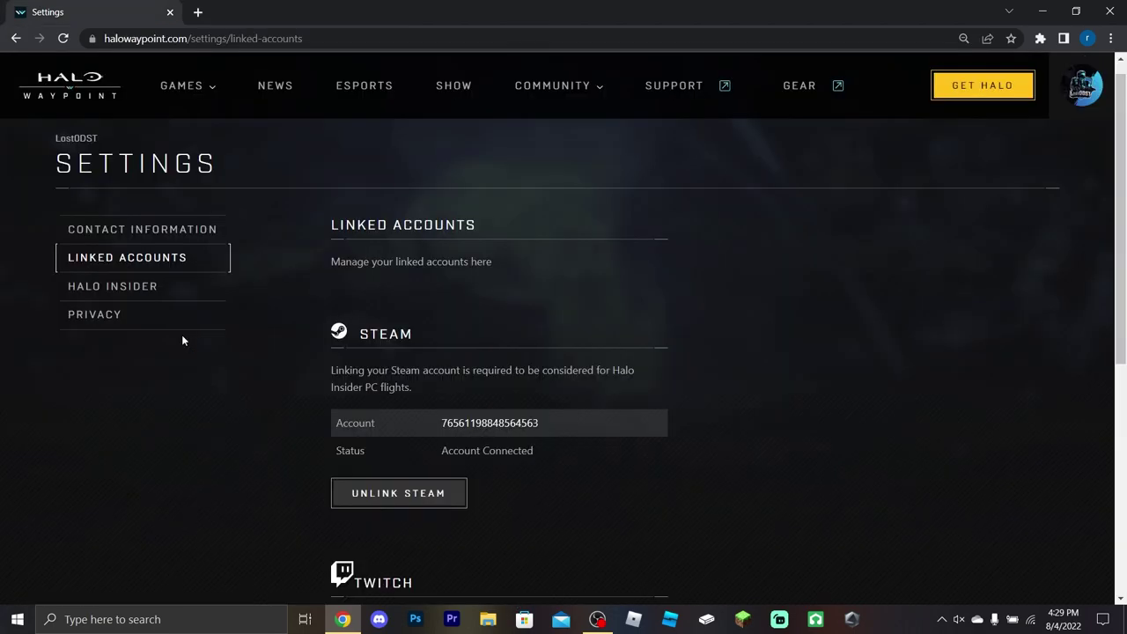
{"action": "scroll", "coordinate": [182, 341], "scroll_direction": "down", "scroll_amount": 3}
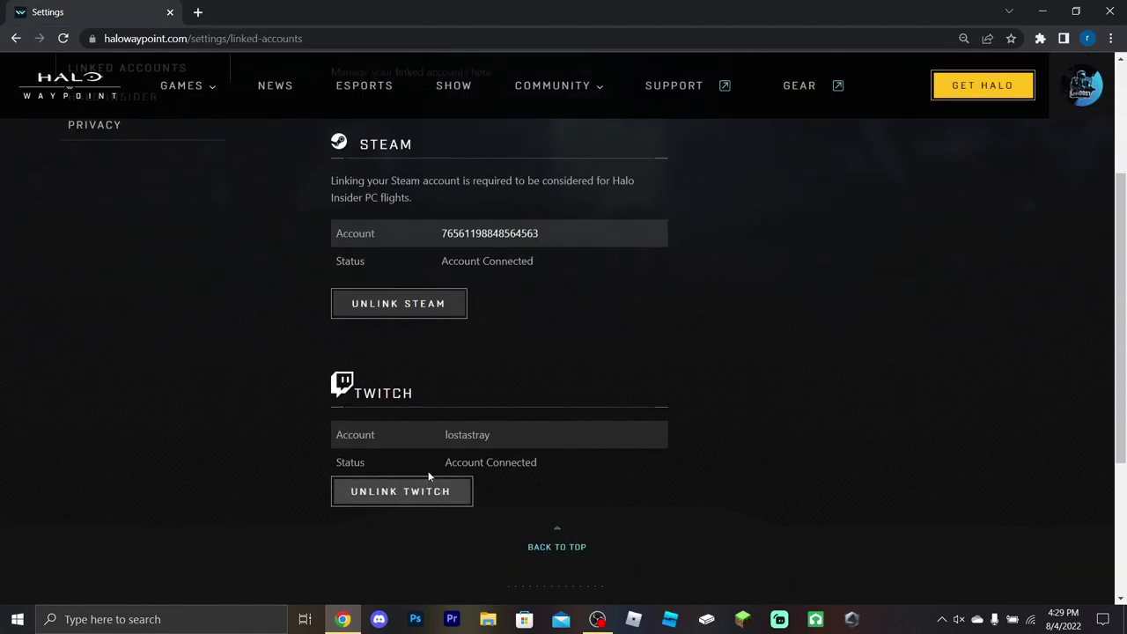
{"action": "left_click", "coordinate": [1100, 98]}
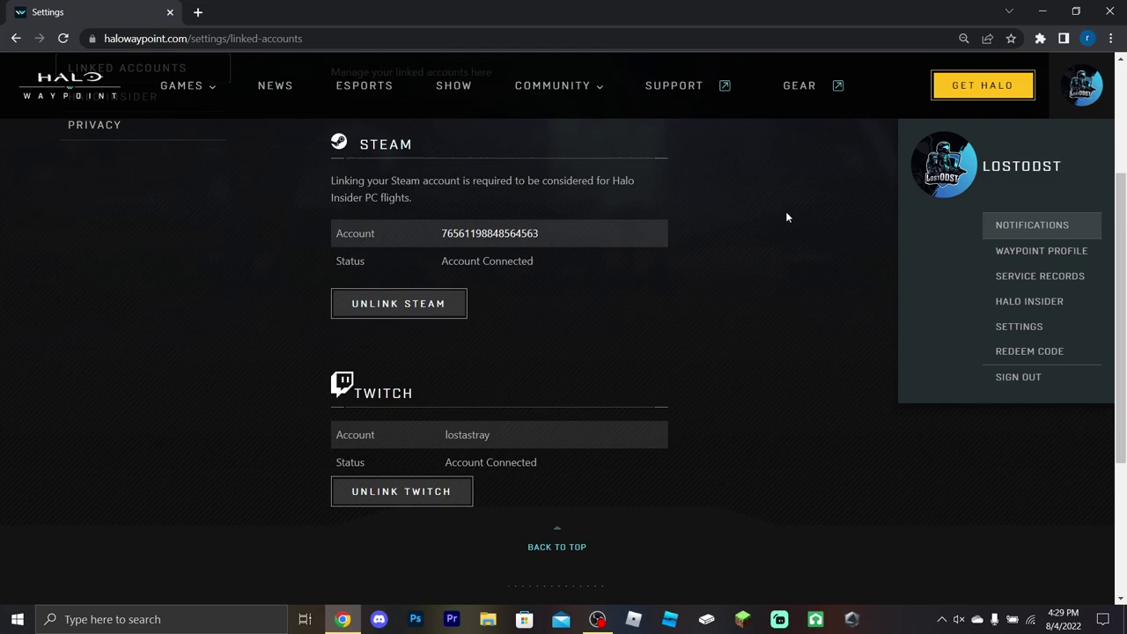
{"action": "scroll", "coordinate": [786, 317], "scroll_direction": "up", "scroll_amount": 2}
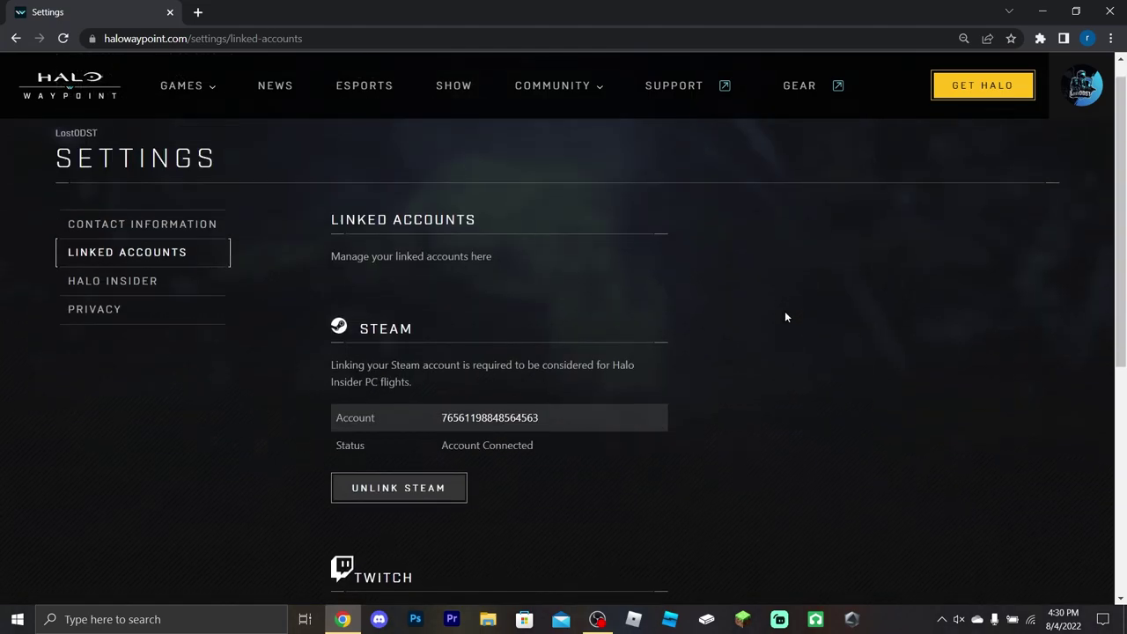
{"action": "scroll", "coordinate": [786, 317], "scroll_direction": "down", "scroll_amount": 3}
{"action": "scroll", "coordinate": [786, 317], "scroll_direction": "up", "scroll_amount": 1}
{"action": "scroll", "coordinate": [786, 317], "scroll_direction": "up", "scroll_amount": 1}
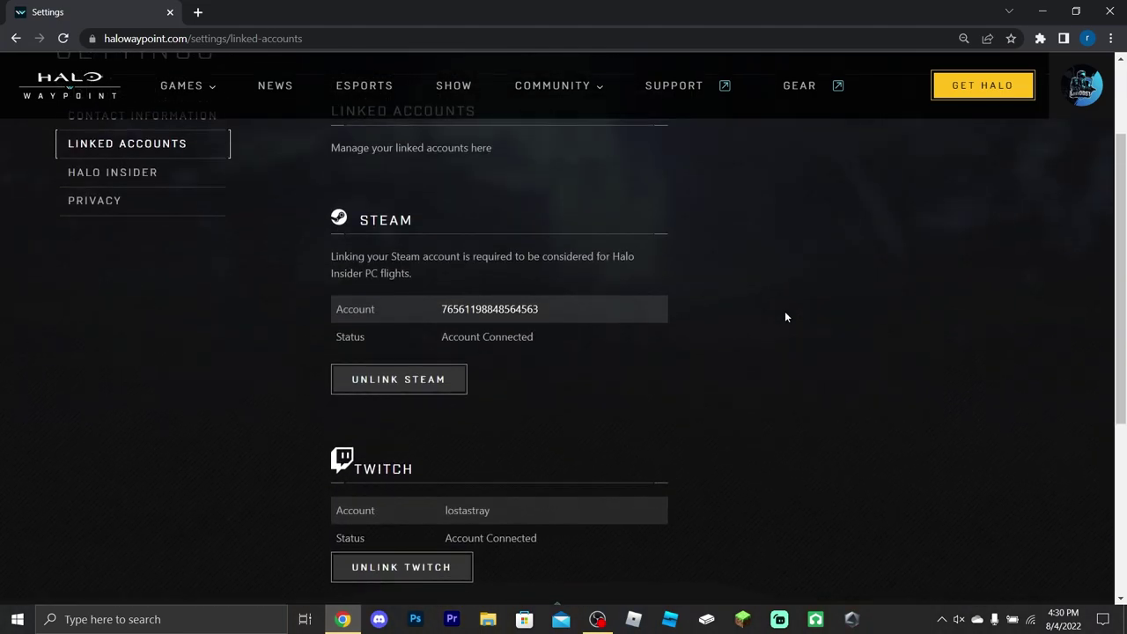
{"action": "scroll", "coordinate": [787, 317], "scroll_direction": "down", "scroll_amount": 1}
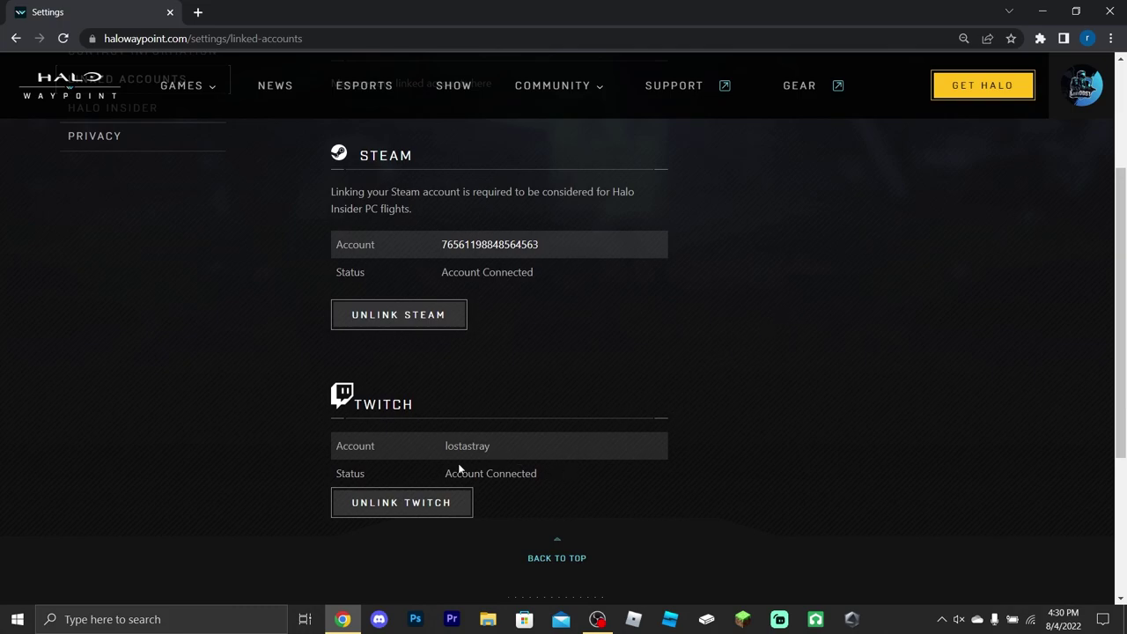
{"action": "scroll", "coordinate": [447, 317], "scroll_direction": "up", "scroll_amount": 1}
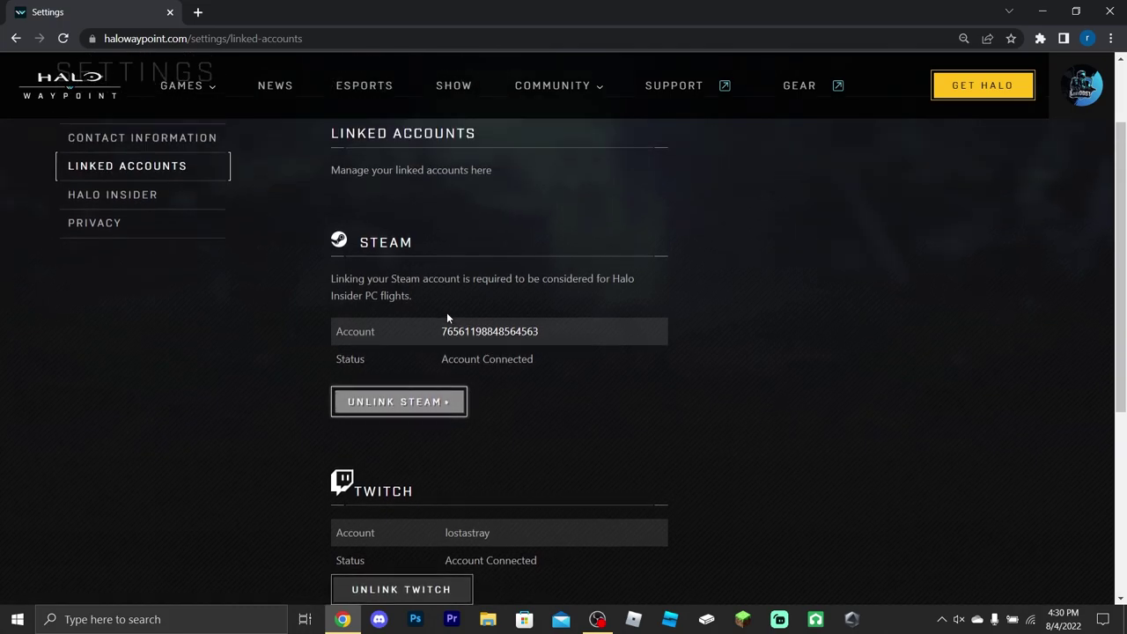
{"action": "scroll", "coordinate": [279, 460], "scroll_direction": "down", "scroll_amount": 1}
{"action": "scroll", "coordinate": [280, 464], "scroll_direction": "up", "scroll_amount": 2}
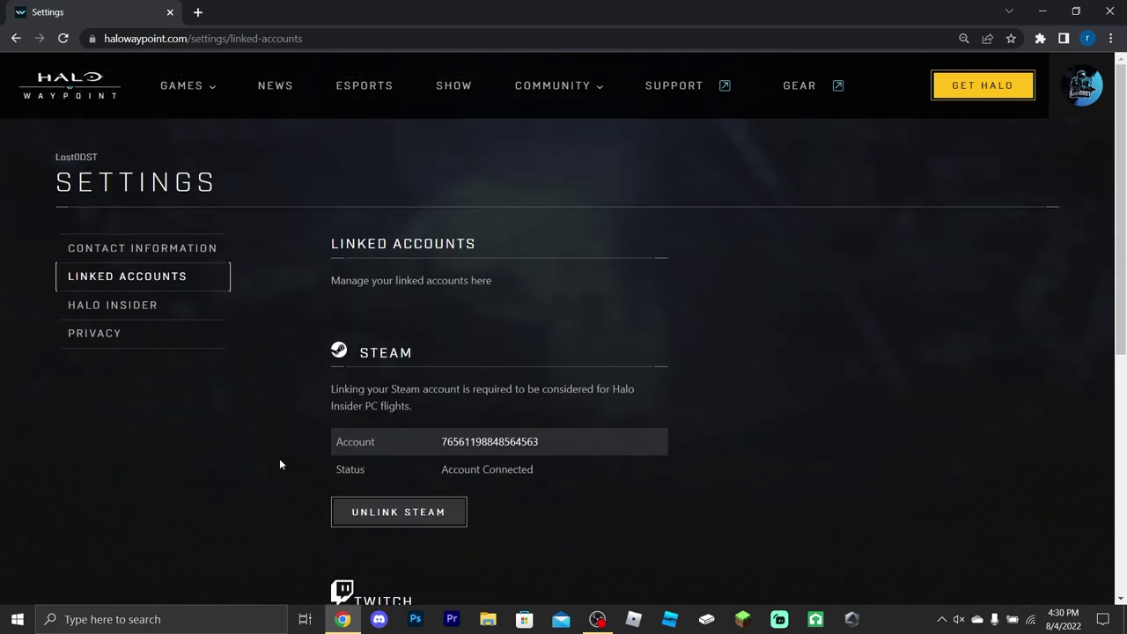